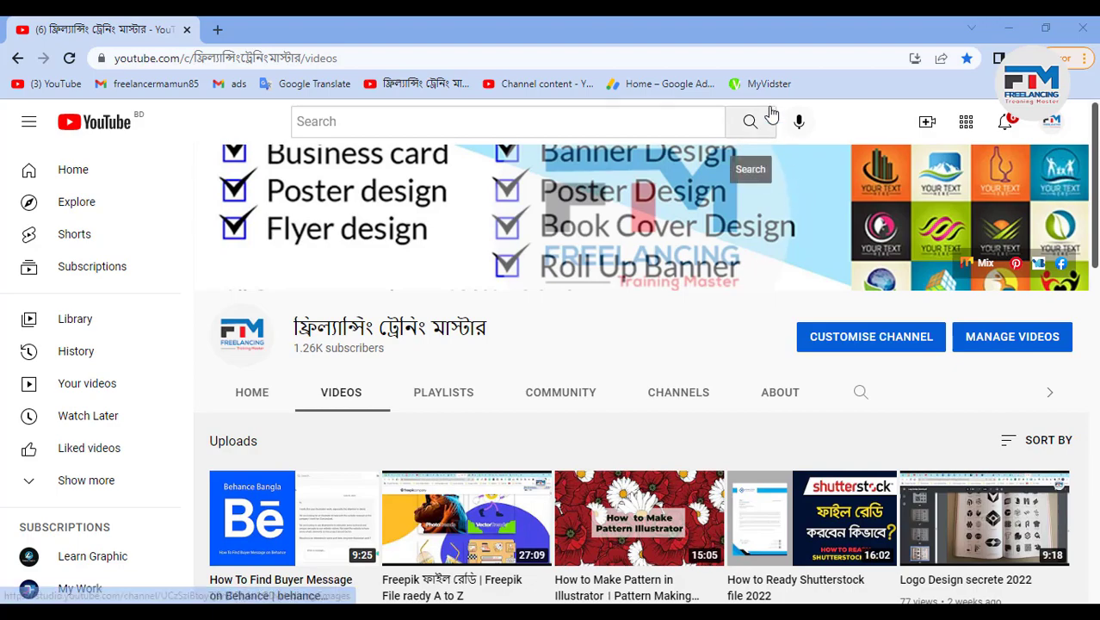
- Switch to Illustrator and fill the character's face with the light peach swatch color using the Eyedropper
left_click(1008, 29)
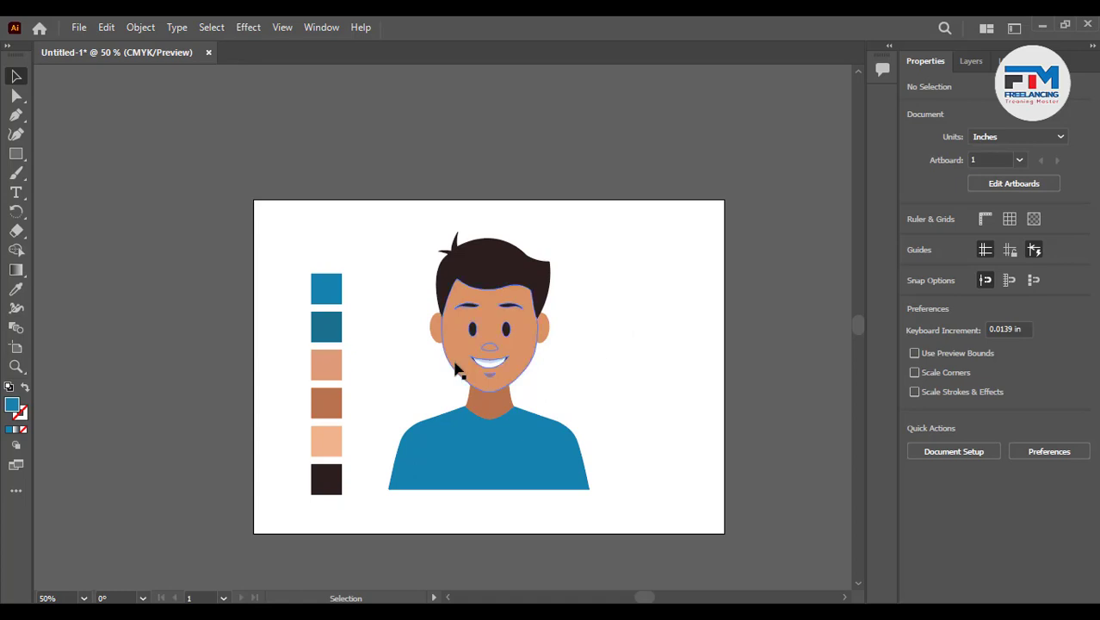
scroll(508, 400, "up", 1)
scroll(503, 405, "down", 3)
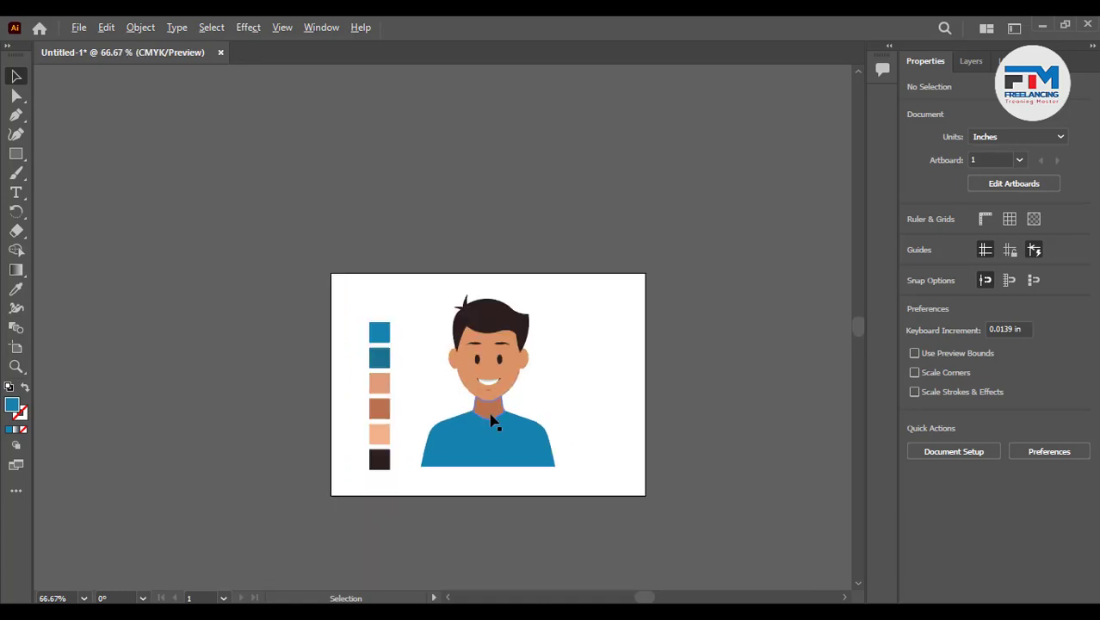
scroll(494, 435, "up", 3)
scroll(469, 323, "up", 1)
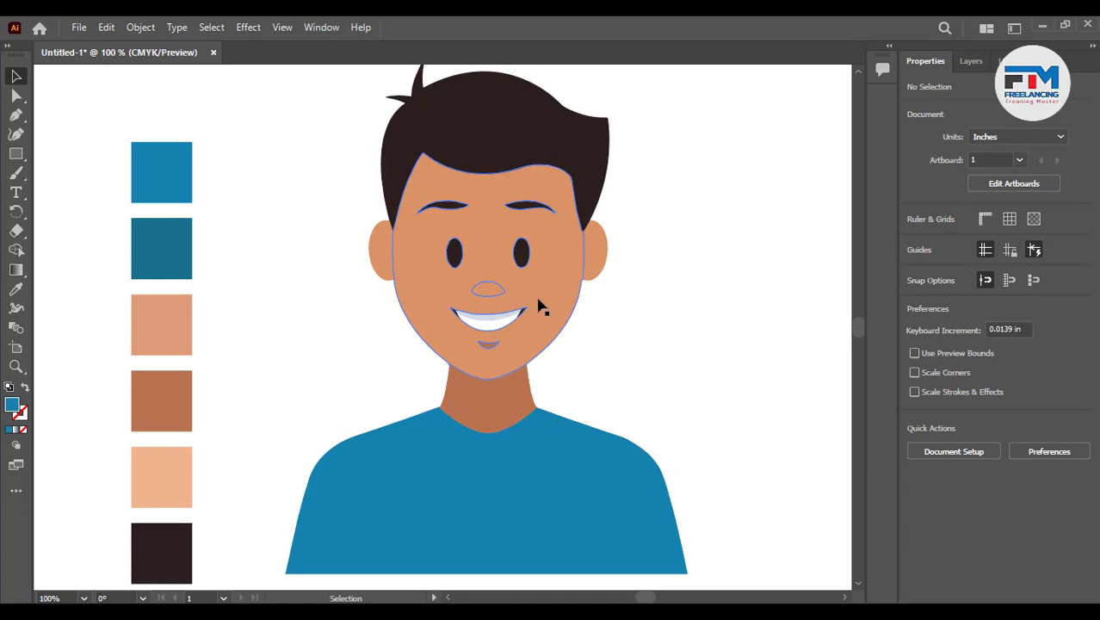
left_click(465, 334)
left_click(16, 291)
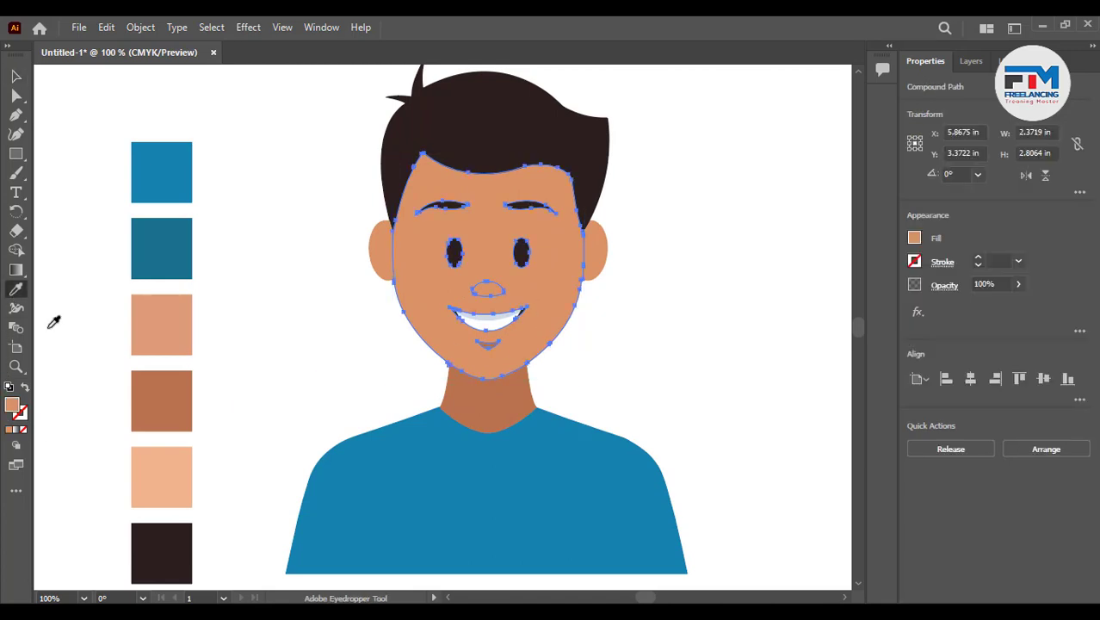
left_click(162, 471)
left_click(16, 76)
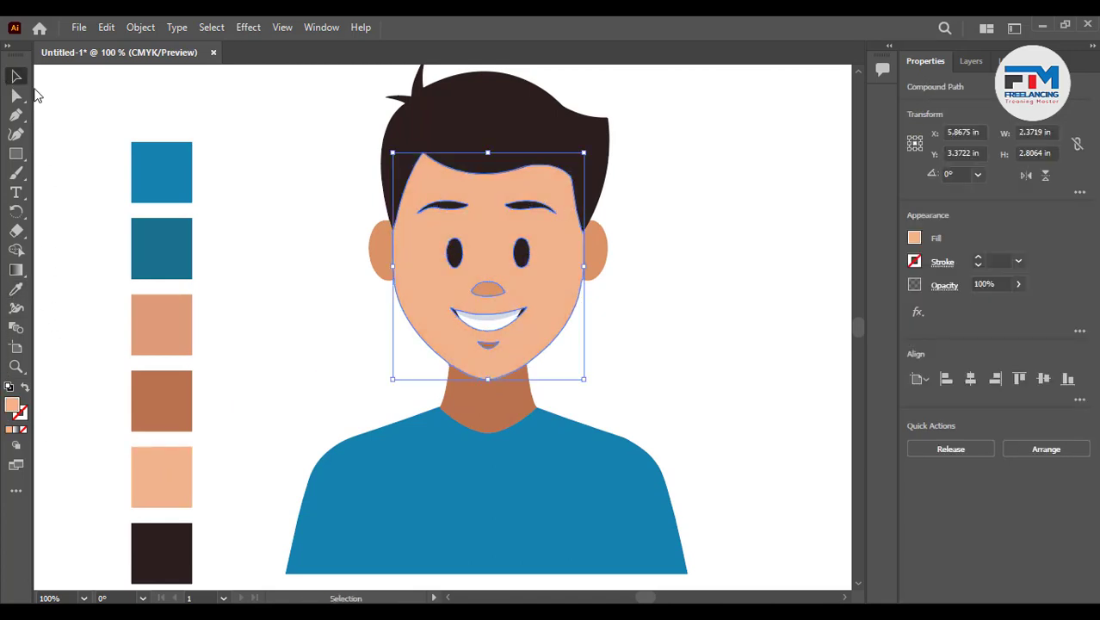
- Move the column of color swatches off the artboard to its left
left_click(338, 273)
scroll(343, 289, "down", 1)
scroll(353, 301, "down", 1)
scroll(369, 320, "down", 1)
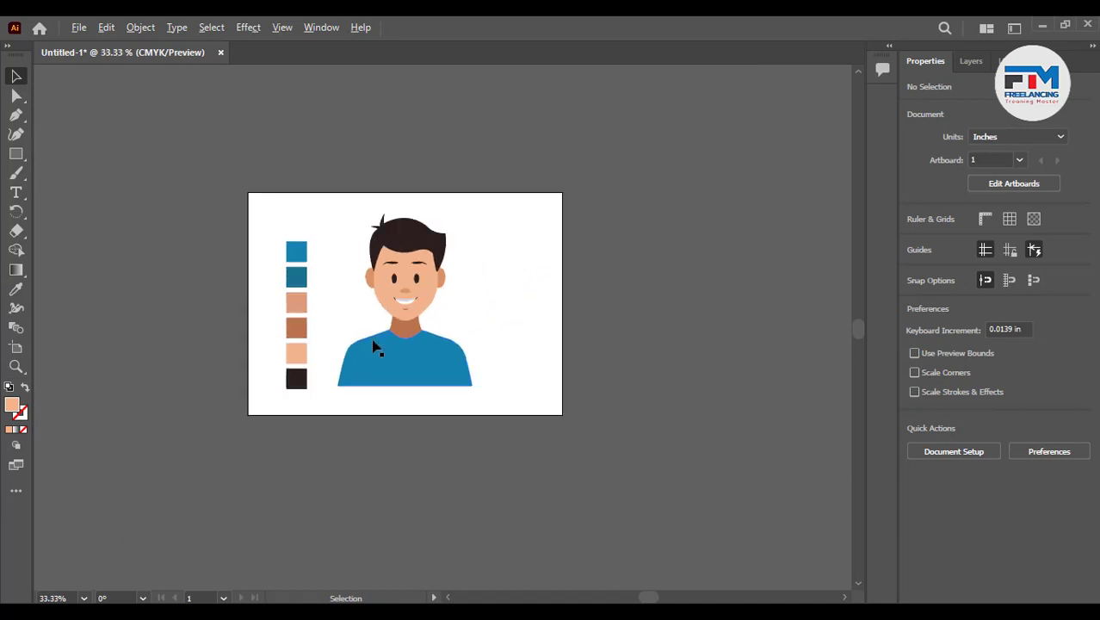
left_click_drag(250, 199, 160, 322)
left_click(342, 399)
- Draw a tall narrow rectangle about 0.27 × 1.23 in on the left side of the shirt
scroll(449, 369, "up", 1)
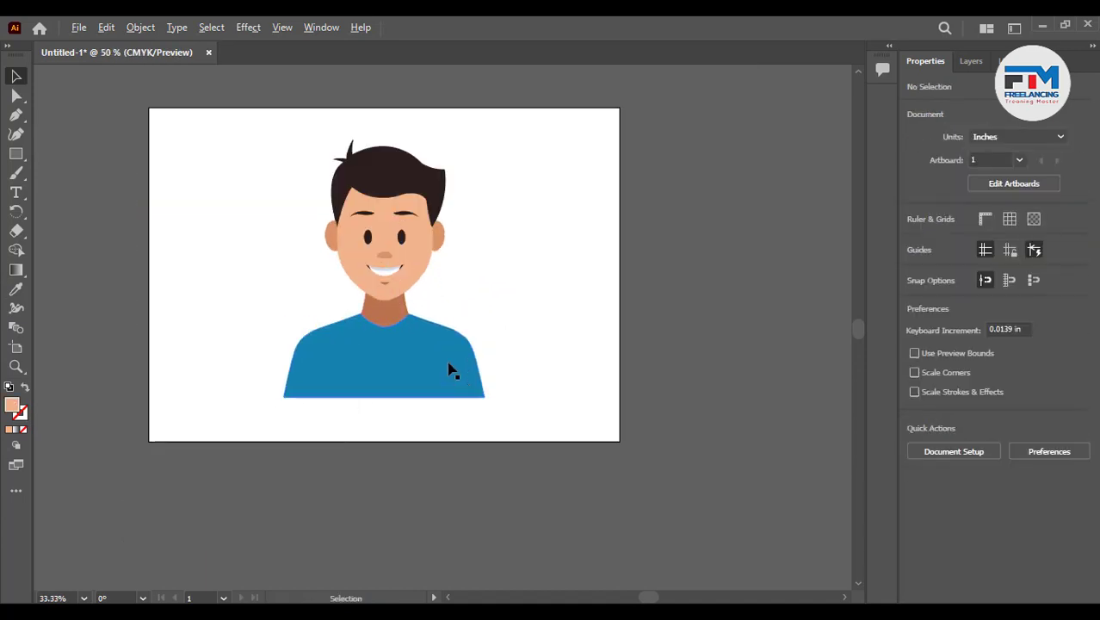
scroll(347, 427, "up", 3)
scroll(383, 435, "down", 2)
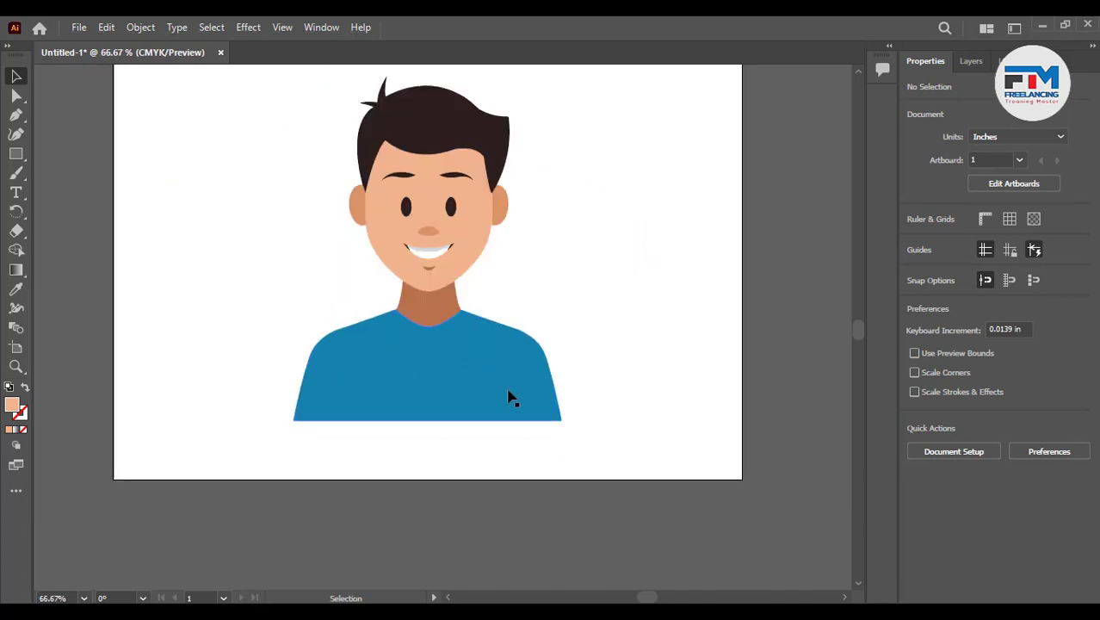
scroll(432, 435, "up", 2)
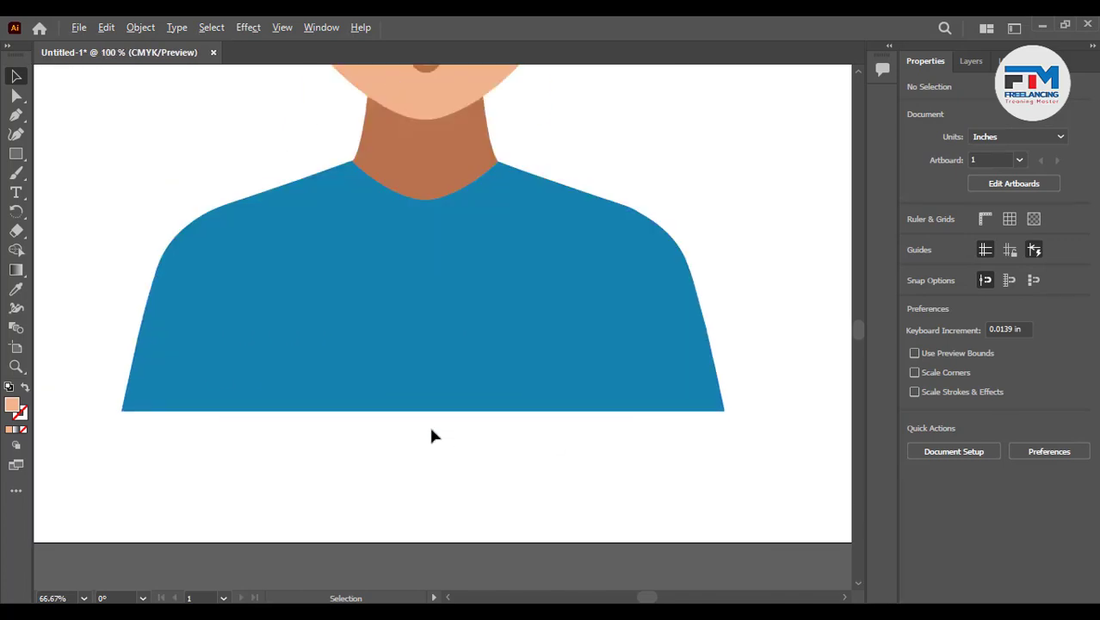
left_click(16, 155)
left_click_drag(240, 305, 273, 454)
left_click(16, 76)
left_click(204, 233)
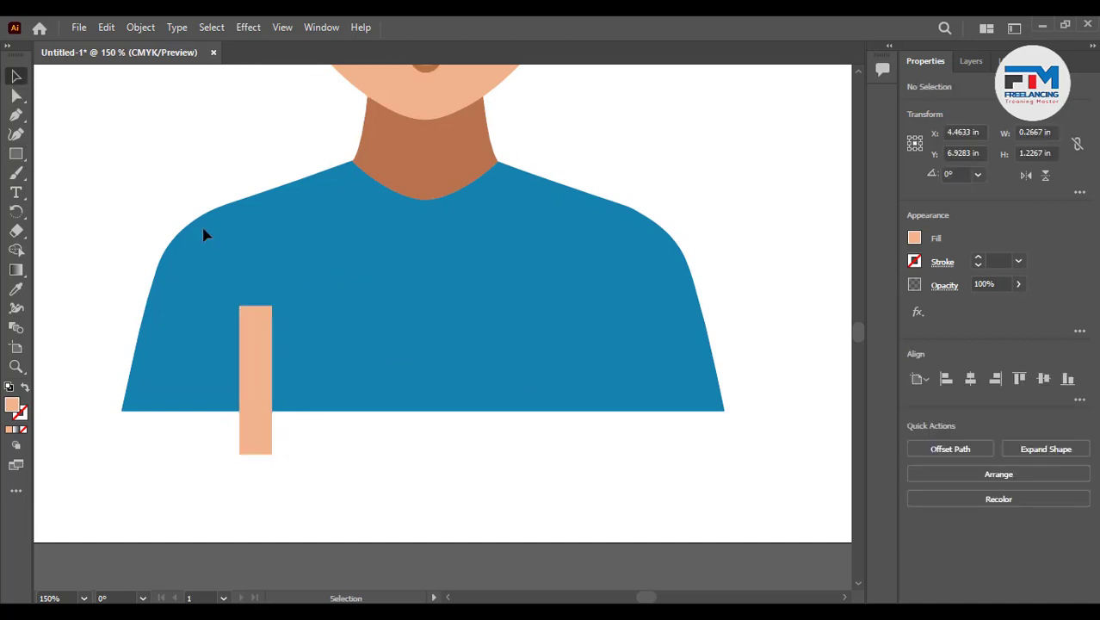
- Duplicate the rectangle across to the right side of the shirt
left_click_drag(256, 380, 558, 383)
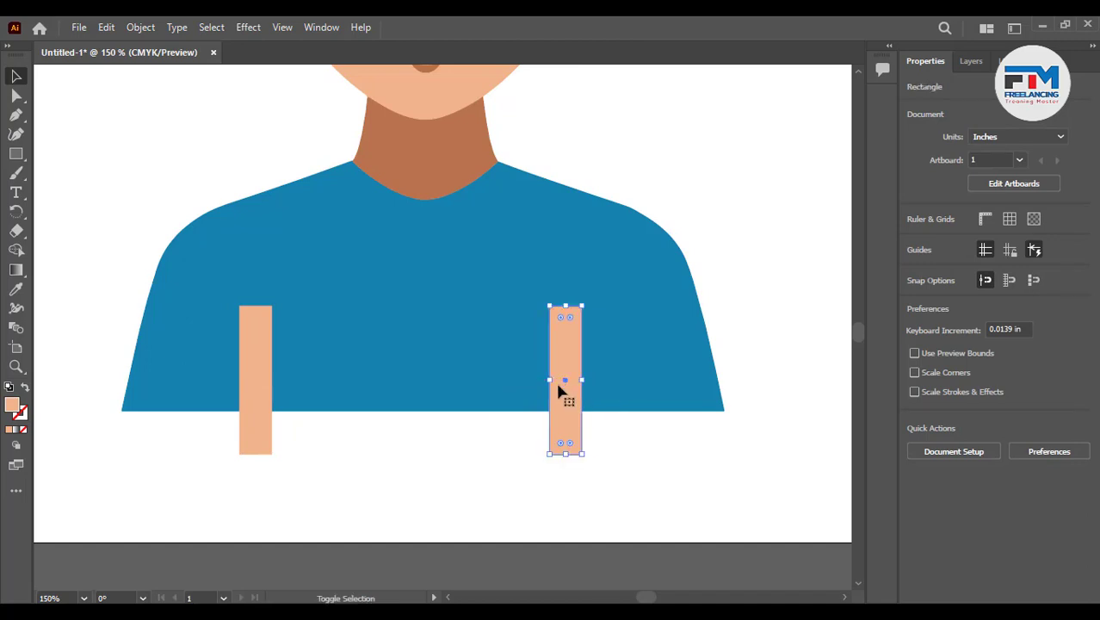
left_click(448, 447)
- Select both bars and fill them with the dark teal swatch color using the Eyedropper
left_click_drag(214, 485, 605, 419)
left_click(16, 289)
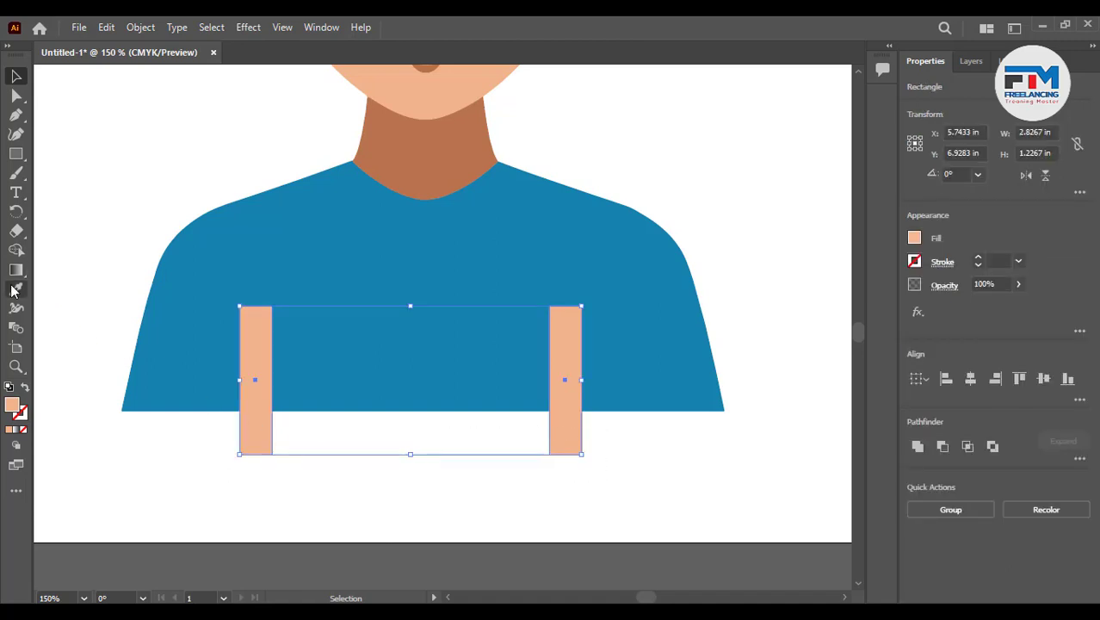
scroll(547, 393, "down", 5)
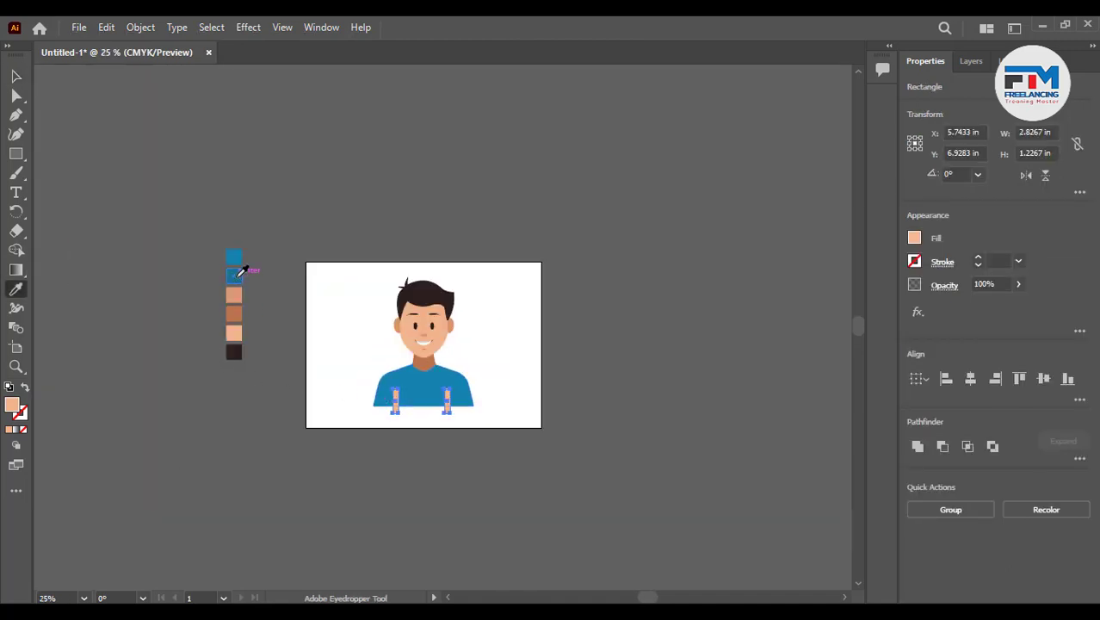
left_click(234, 257)
- Round the corners of both bars fully so they become pill shapes
scroll(475, 405, "up", 5)
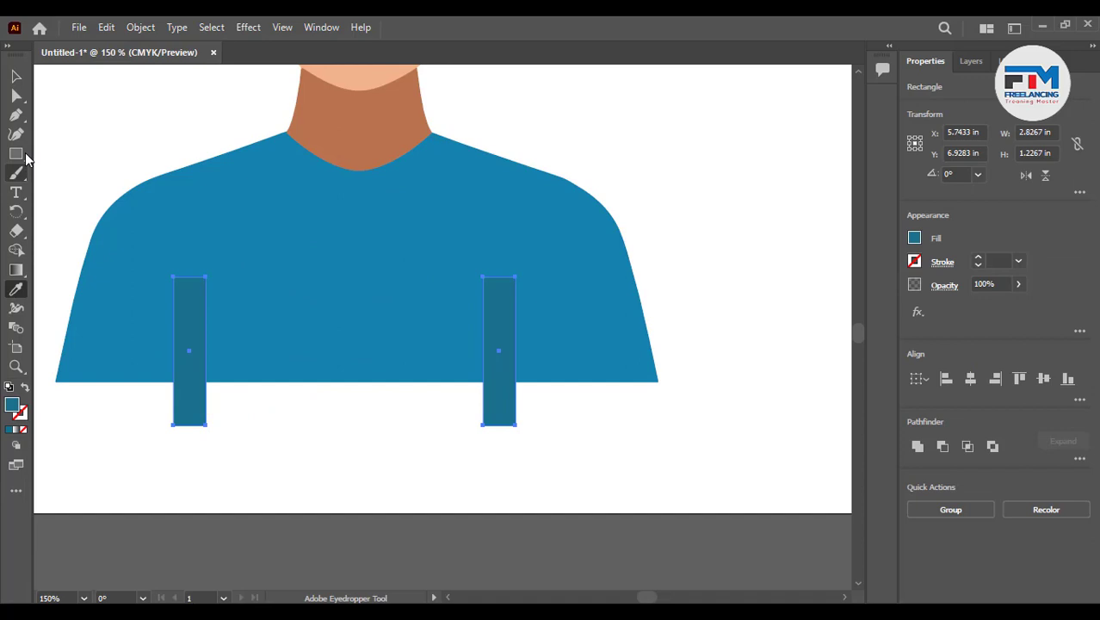
left_click(15, 76)
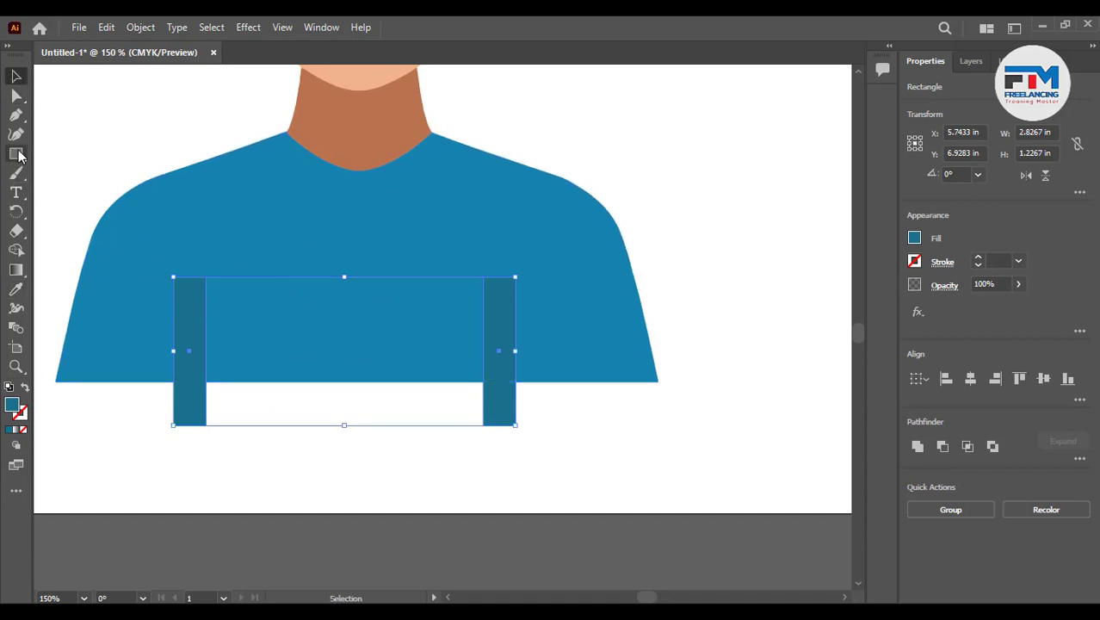
left_click(193, 436)
left_click(192, 417)
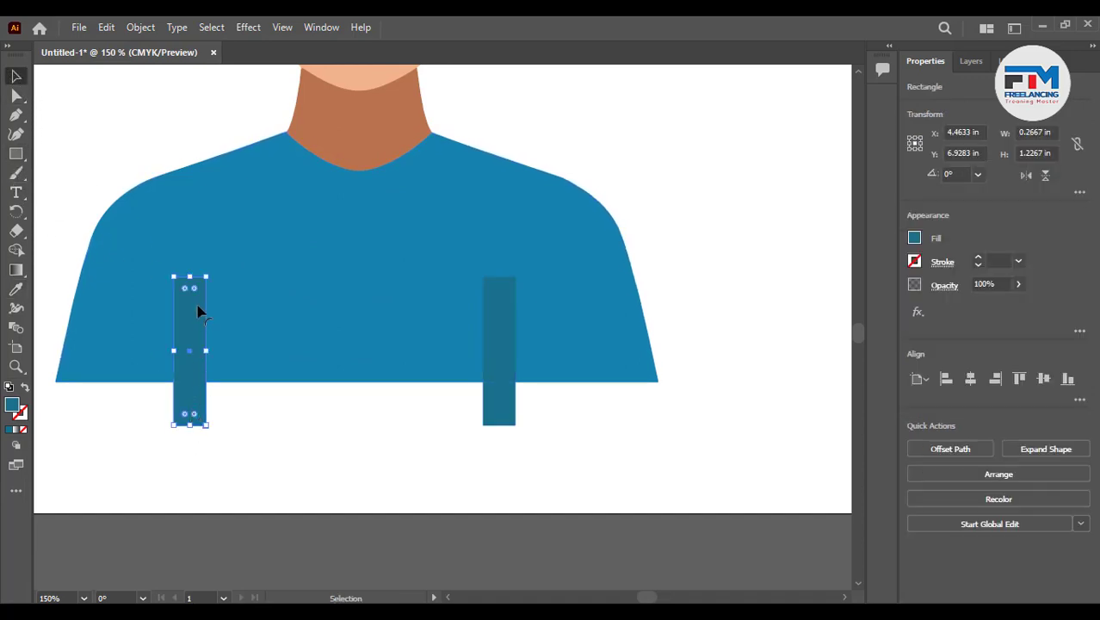
left_click_drag(194, 288, 185, 365)
left_click(503, 327)
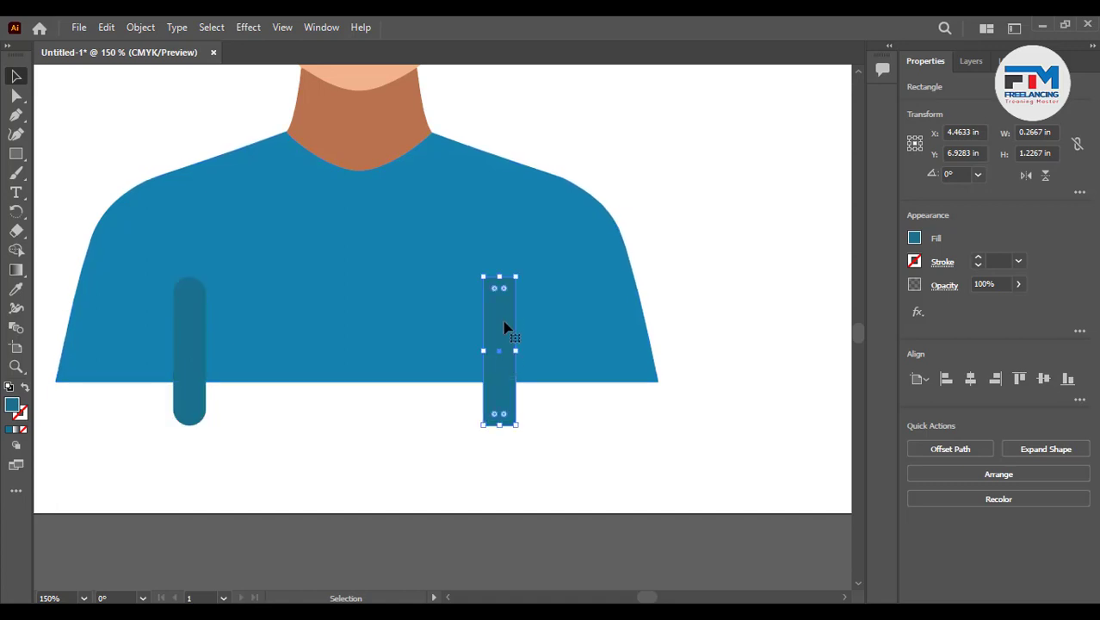
left_click_drag(499, 289, 433, 415)
left_click(376, 453)
- Trim away the bar ends hanging below the shirt hem with the Shape Builder tool
scroll(469, 430, "down", 1, "alt")
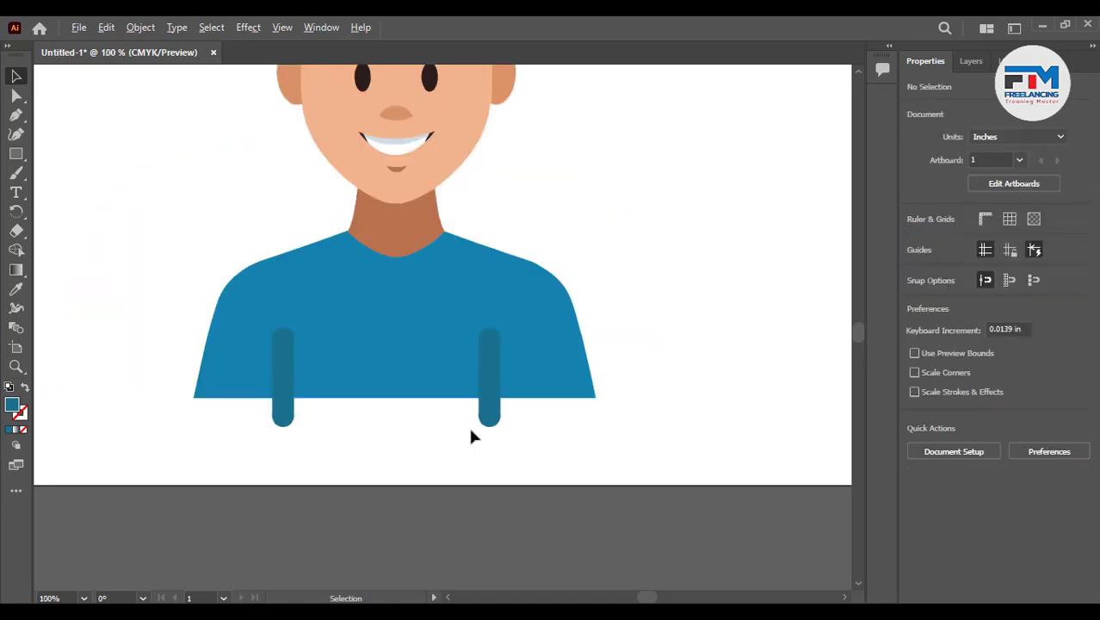
left_click_drag(173, 335, 552, 434)
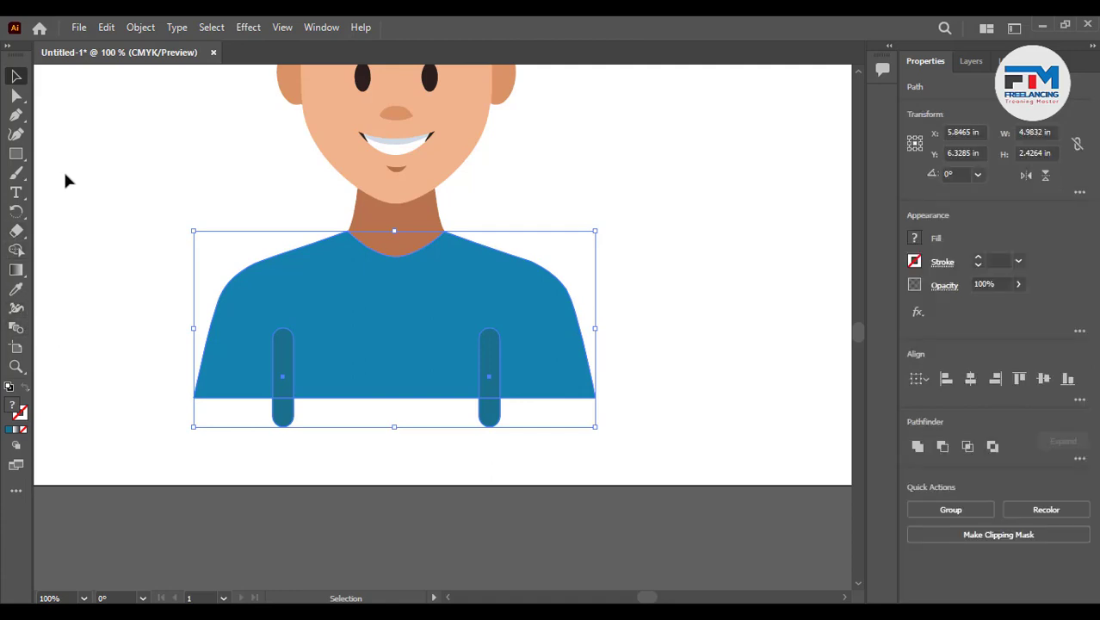
left_click(10, 47)
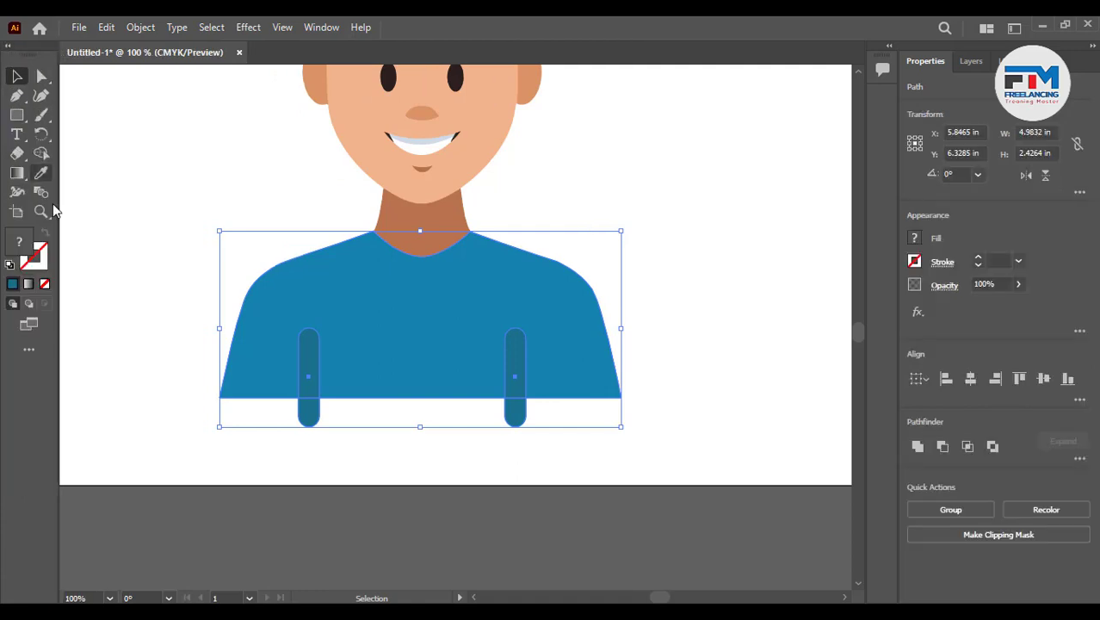
left_click(41, 152)
left_click_drag(297, 423, 535, 420)
left_click(17, 76)
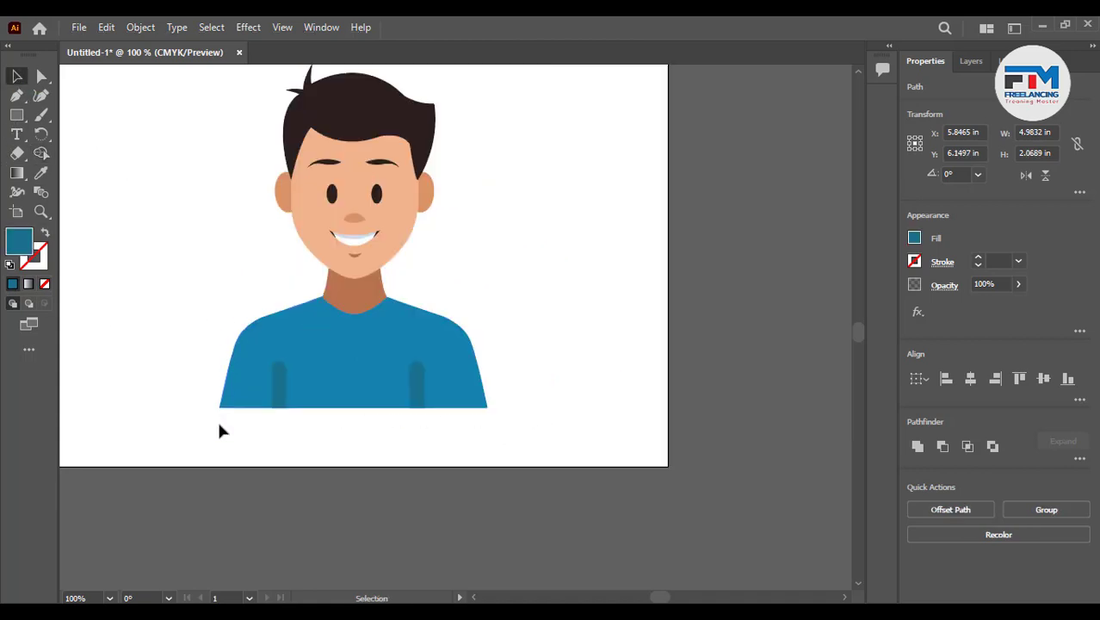
- Select the shirt and neck and apply a 3D and Materials Inflate effect to them
scroll(219, 426, "down", 1)
scroll(309, 423, "down", 1)
scroll(324, 387, "up", 2)
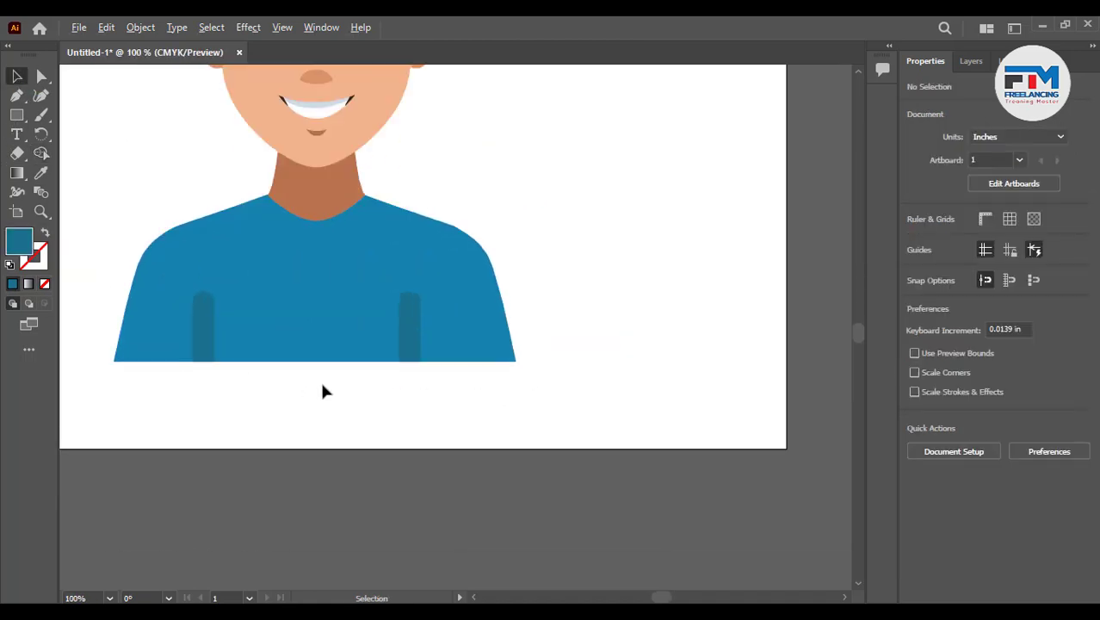
scroll(339, 407, "down", 2)
scroll(336, 410, "up", 1)
left_click_drag(193, 424, 498, 266)
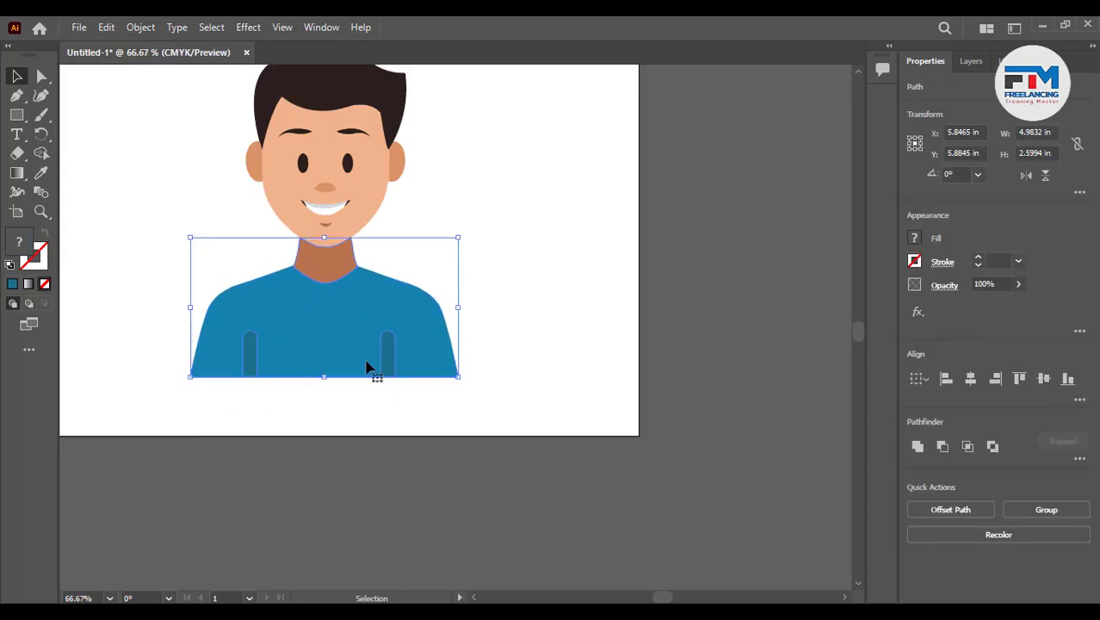
left_click(245, 28)
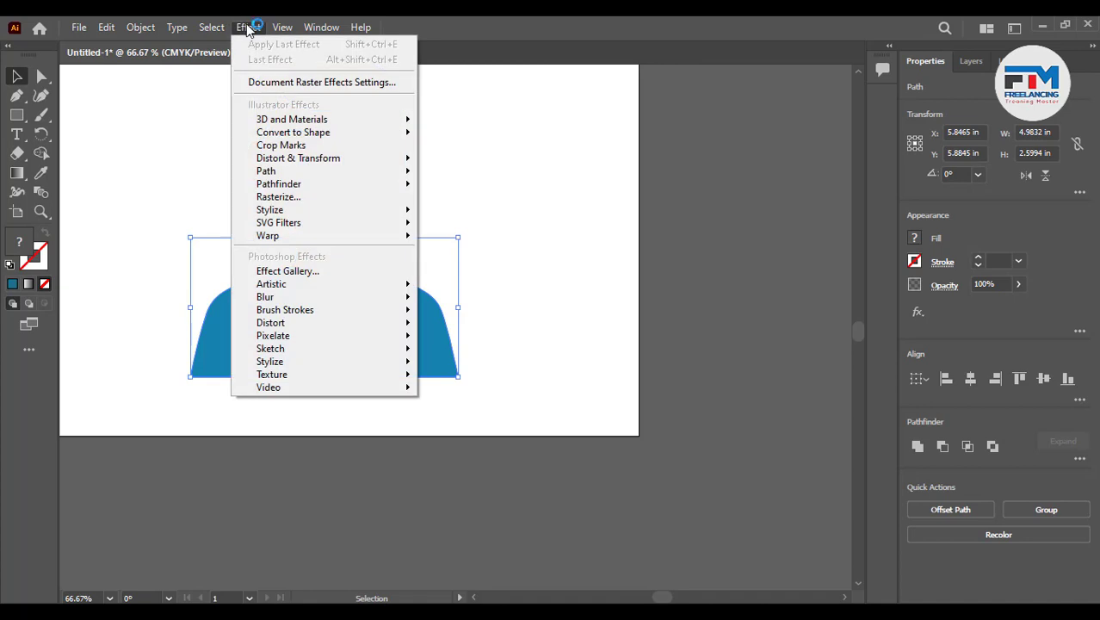
mouse_move(295, 123)
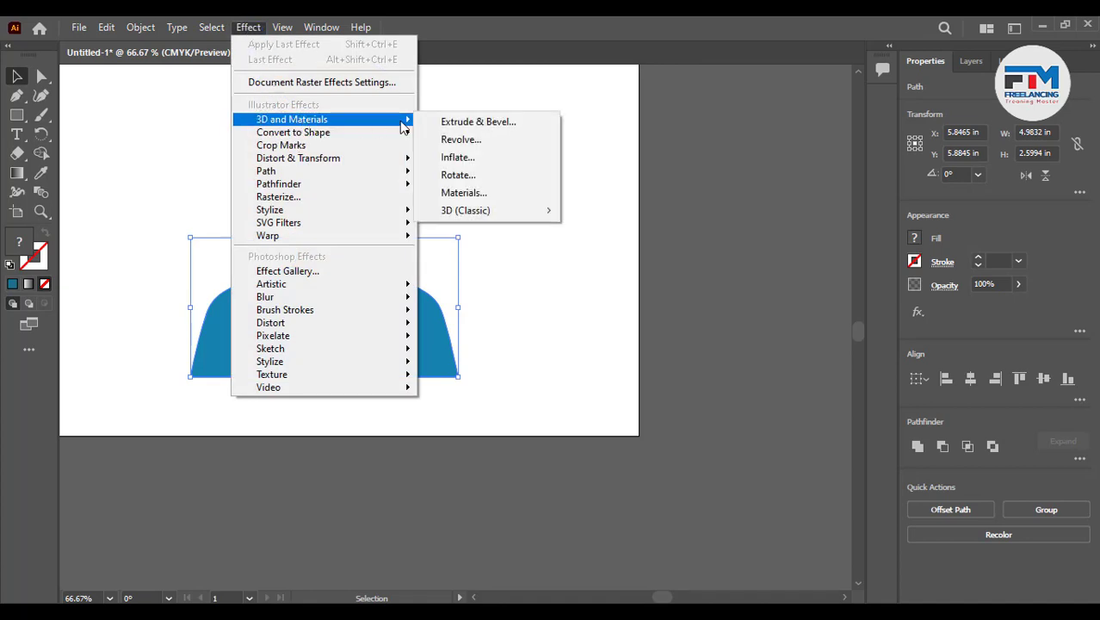
left_click(498, 195)
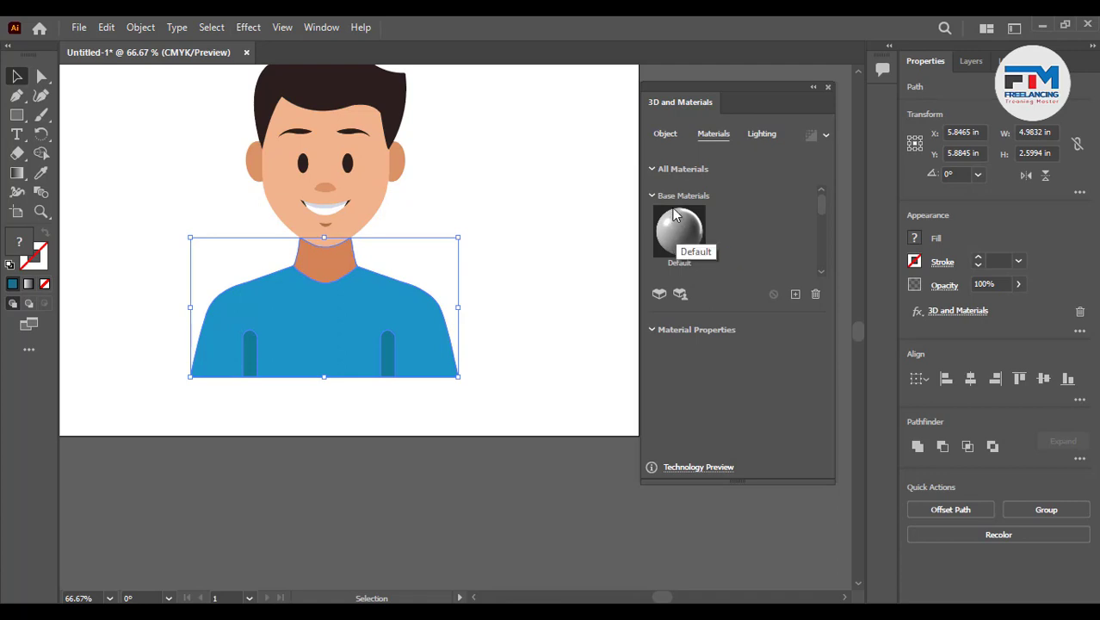
left_click(665, 133)
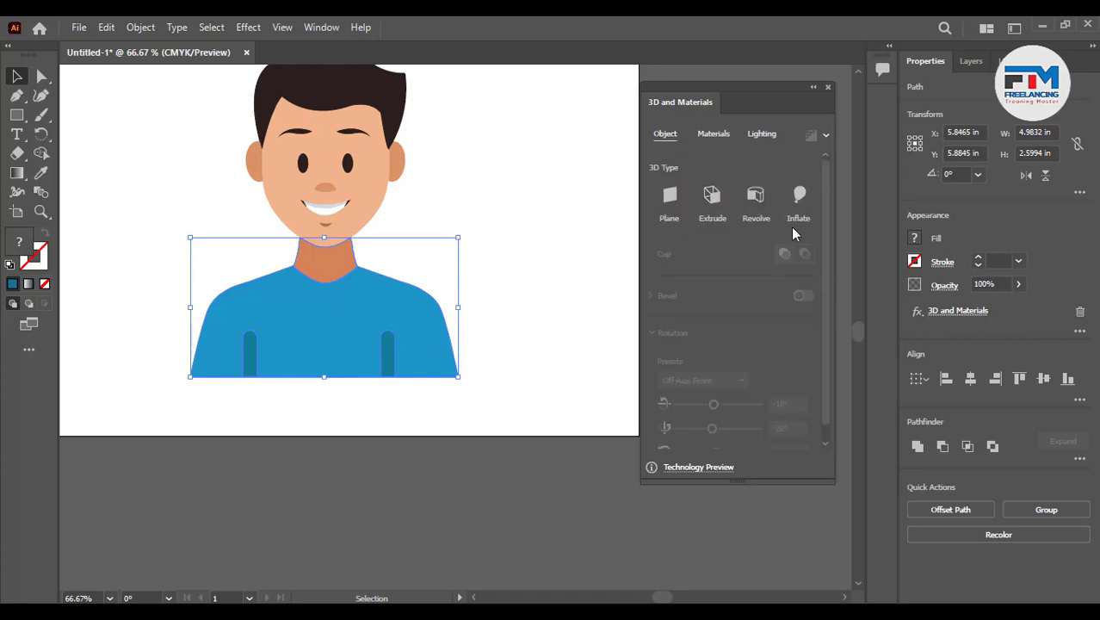
left_click(800, 196)
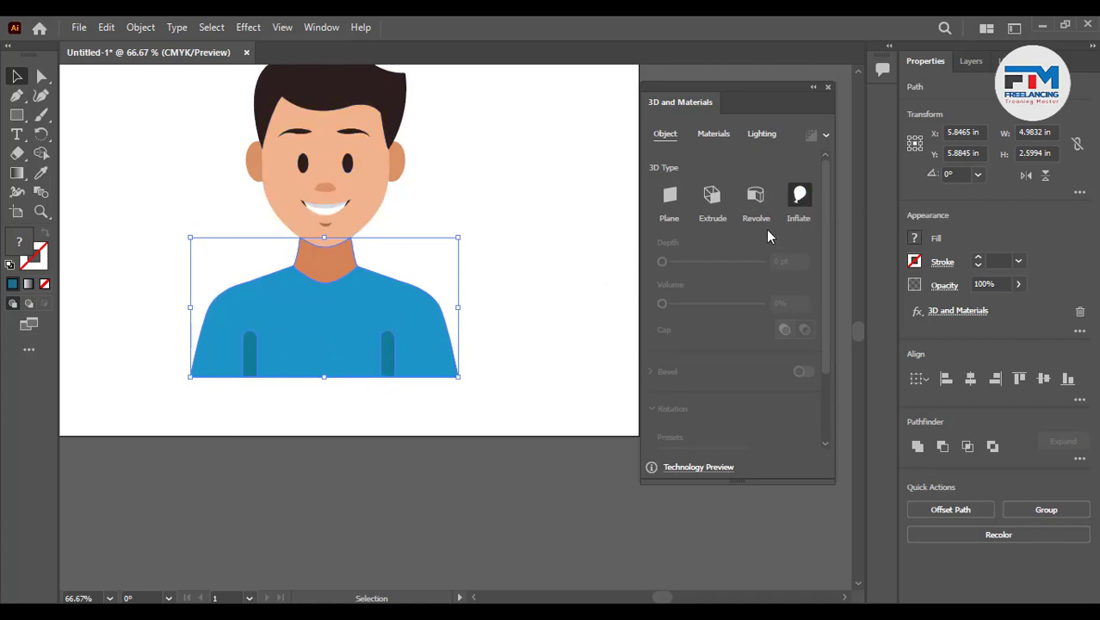
left_click(495, 264)
scroll(238, 325, "up", 2)
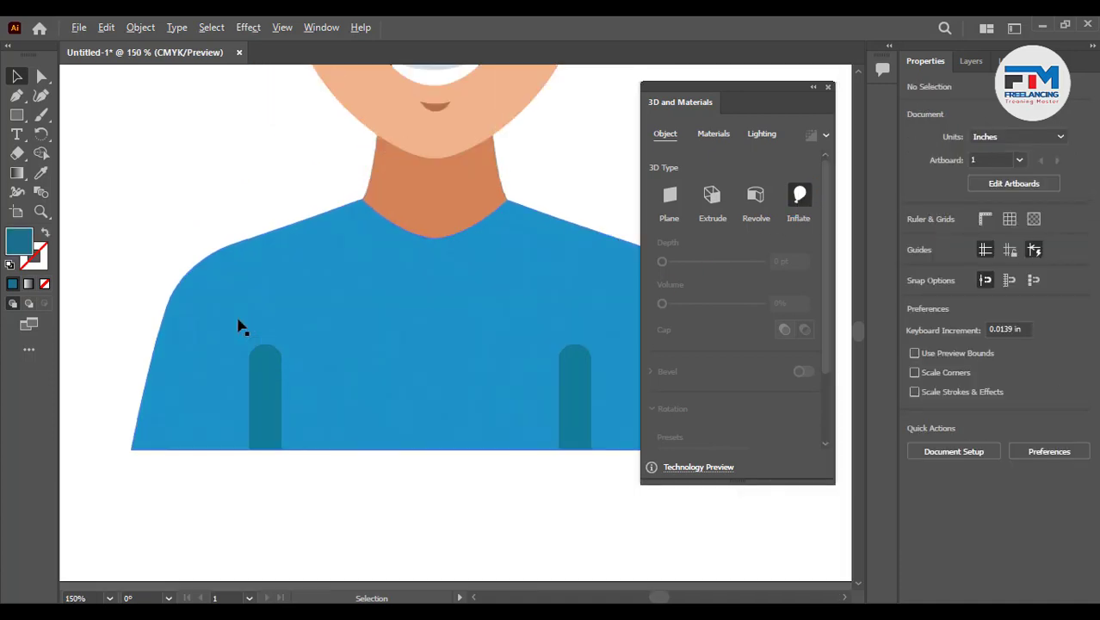
scroll(225, 332, "down", 1)
left_click(191, 287)
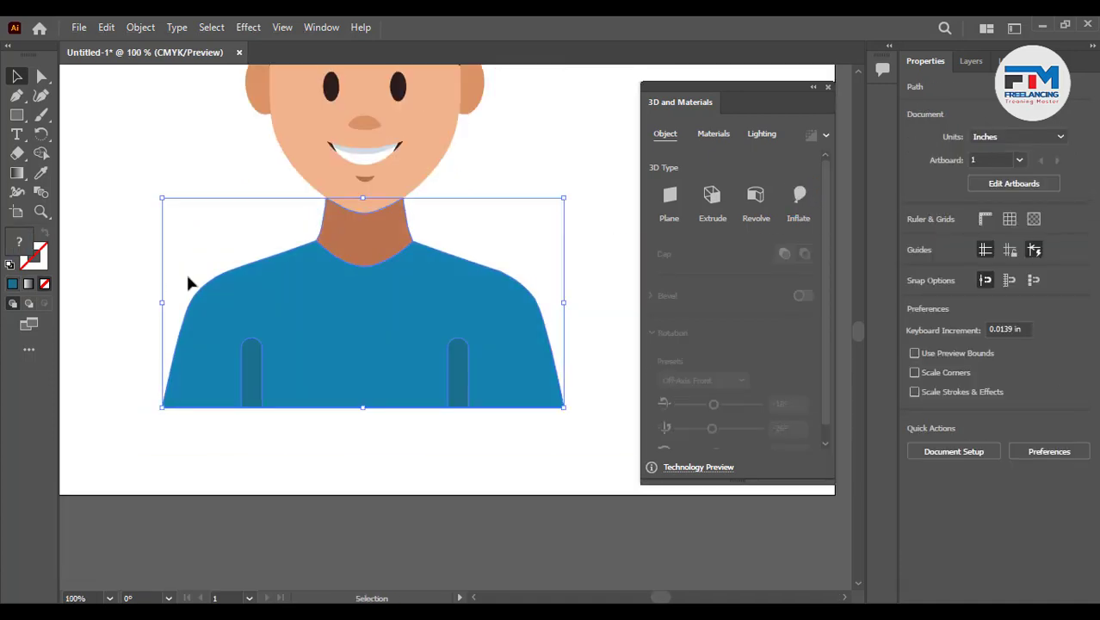
left_click_drag(154, 233, 590, 442)
left_click(457, 435)
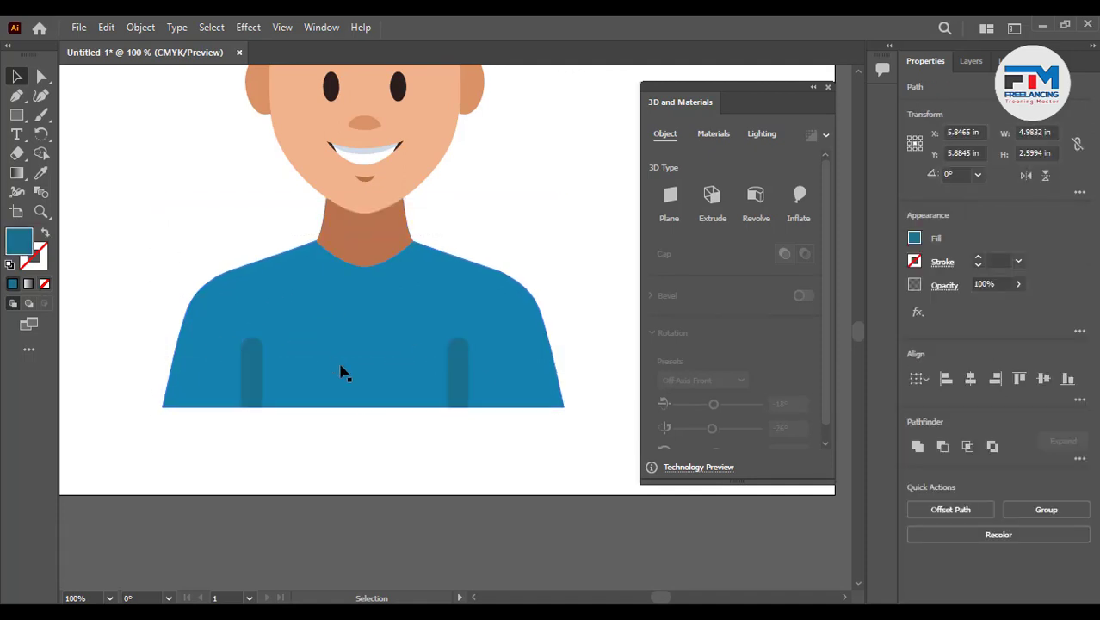
- Select the shirt, open the Swatches panel and fill the shirt with a light blue swatch
left_click(329, 361)
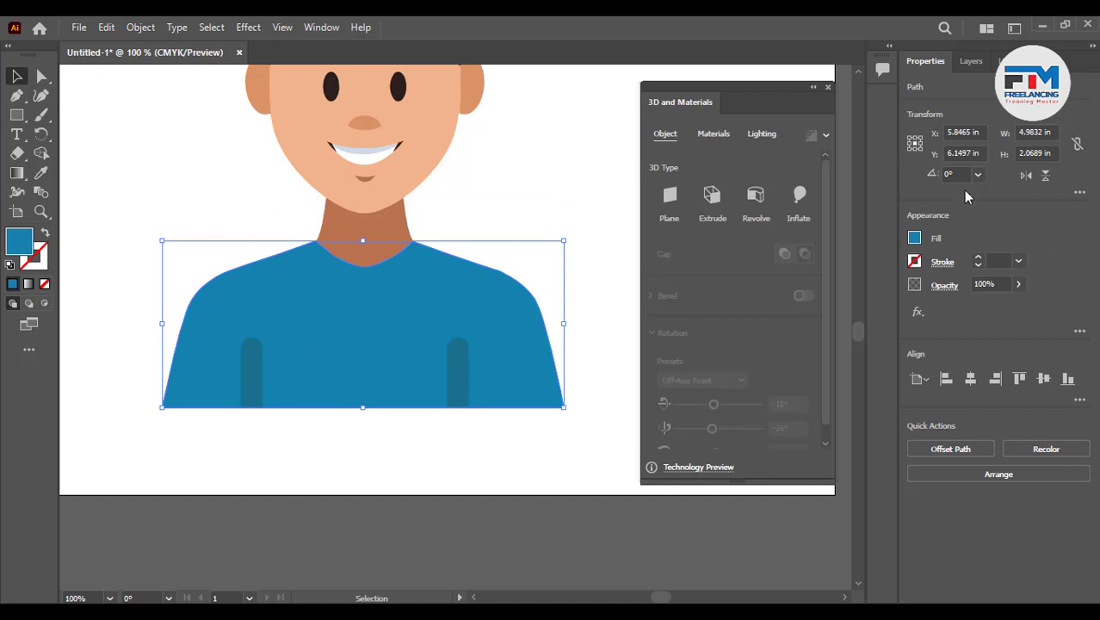
left_click(322, 27)
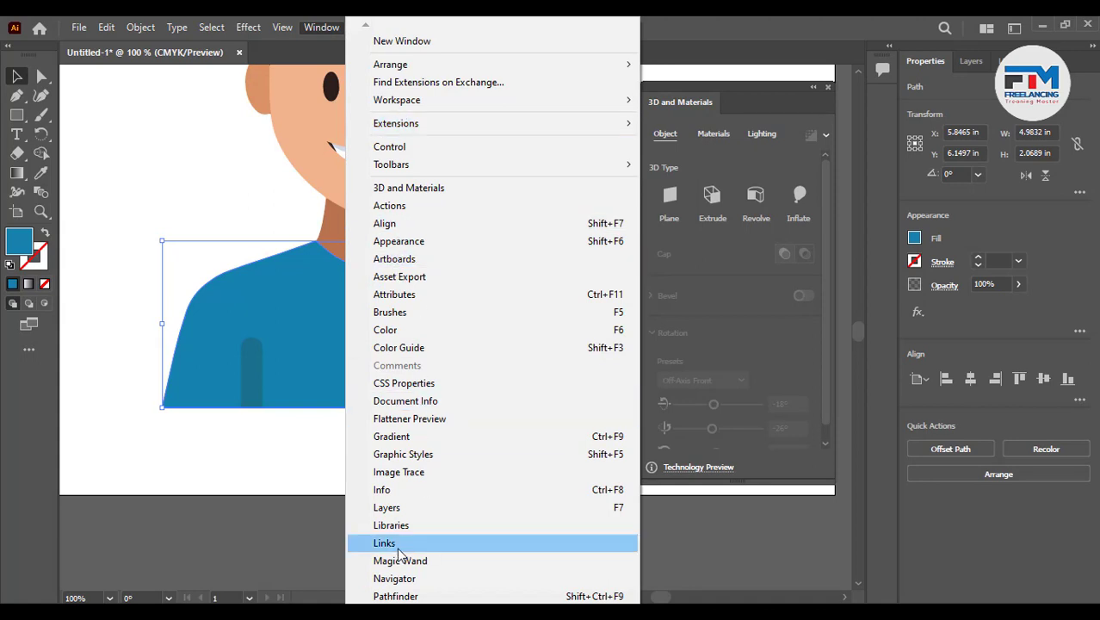
scroll(370, 599, "down", 5)
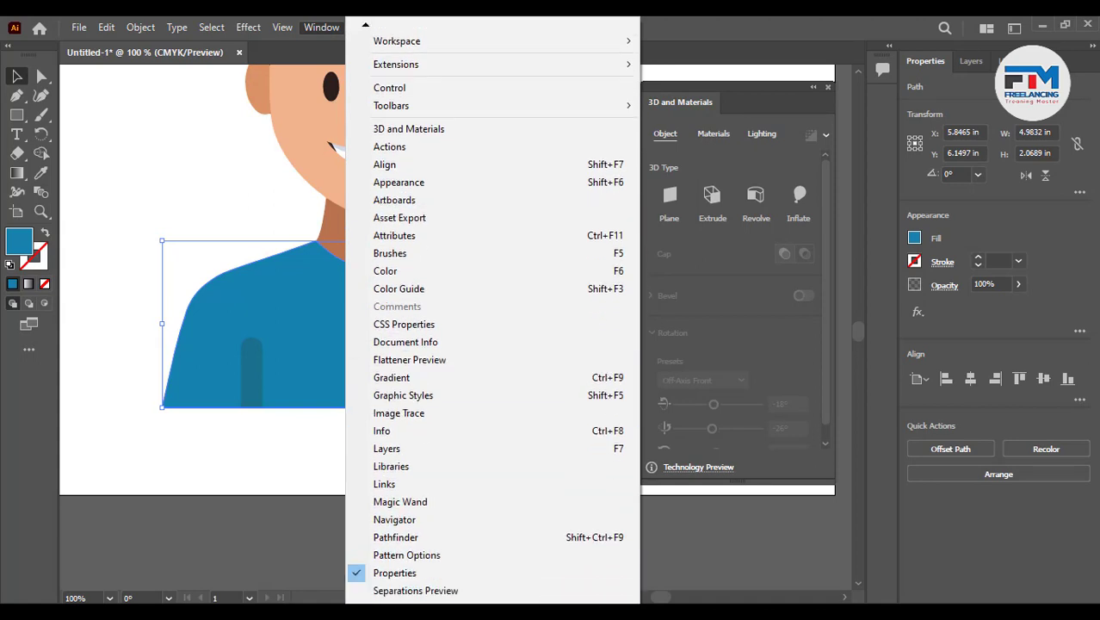
scroll(370, 586, "down", 8)
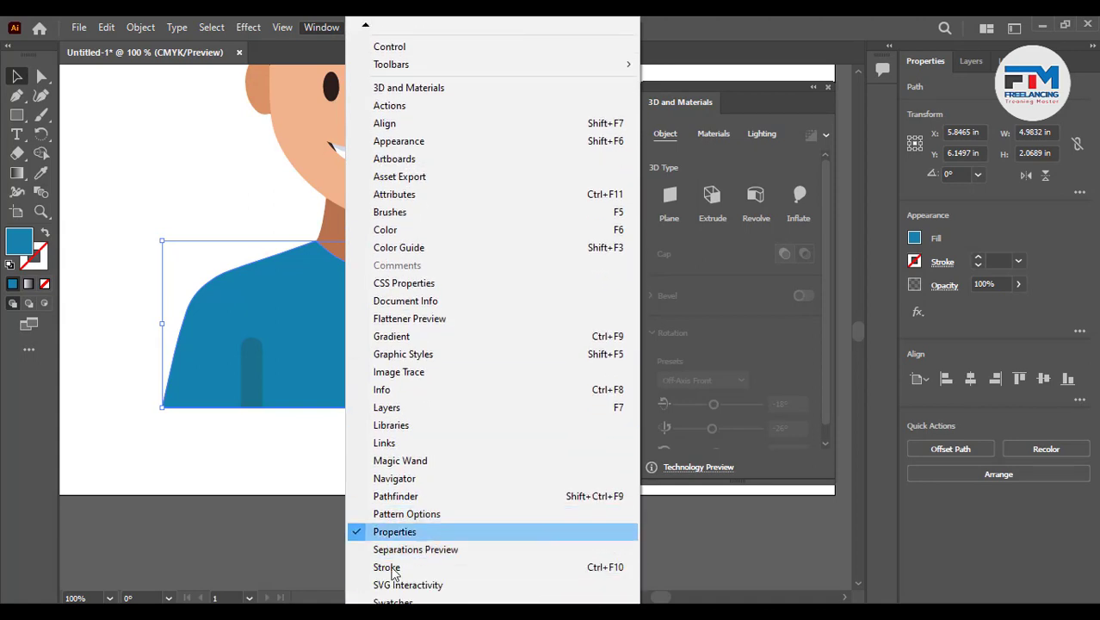
left_click(405, 484)
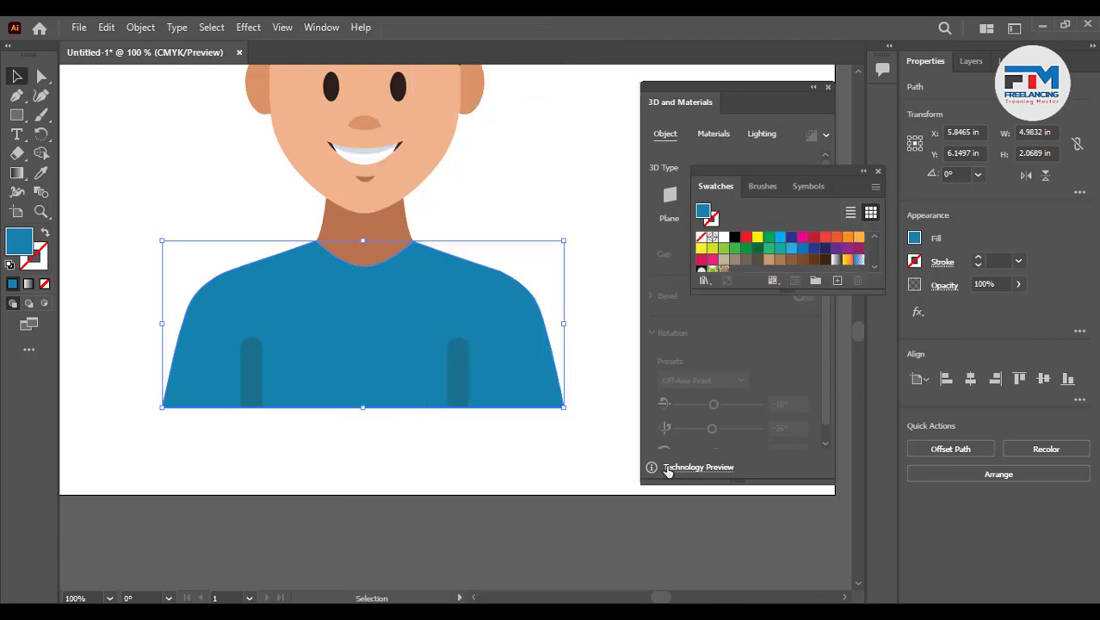
left_click(789, 249)
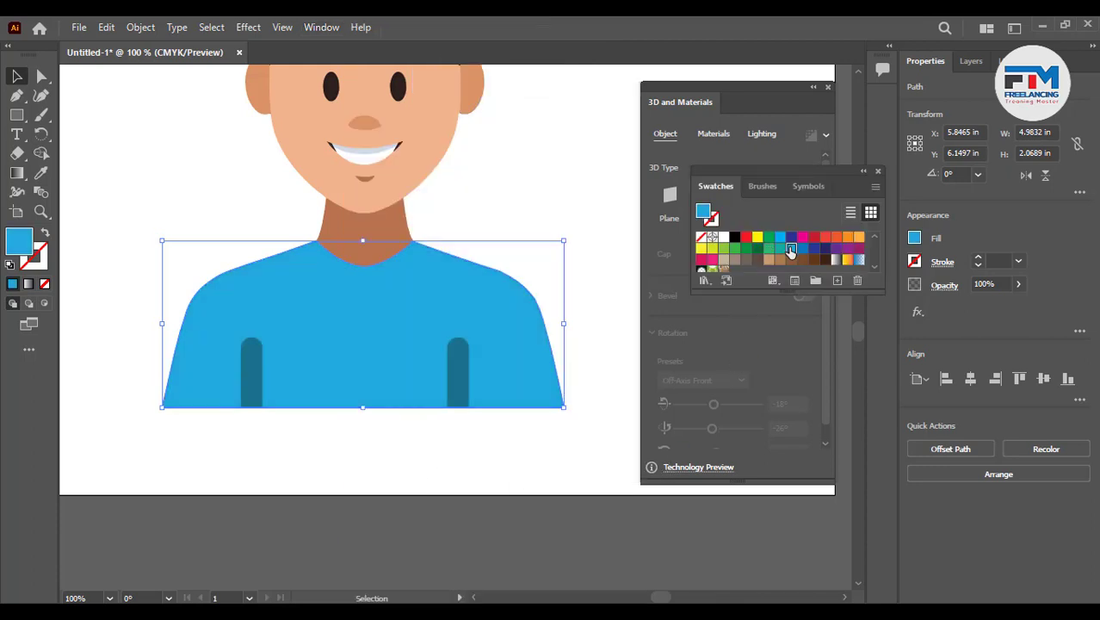
- Select both strap bars and fill them with a blue swatch
left_click(444, 410)
left_click(466, 379)
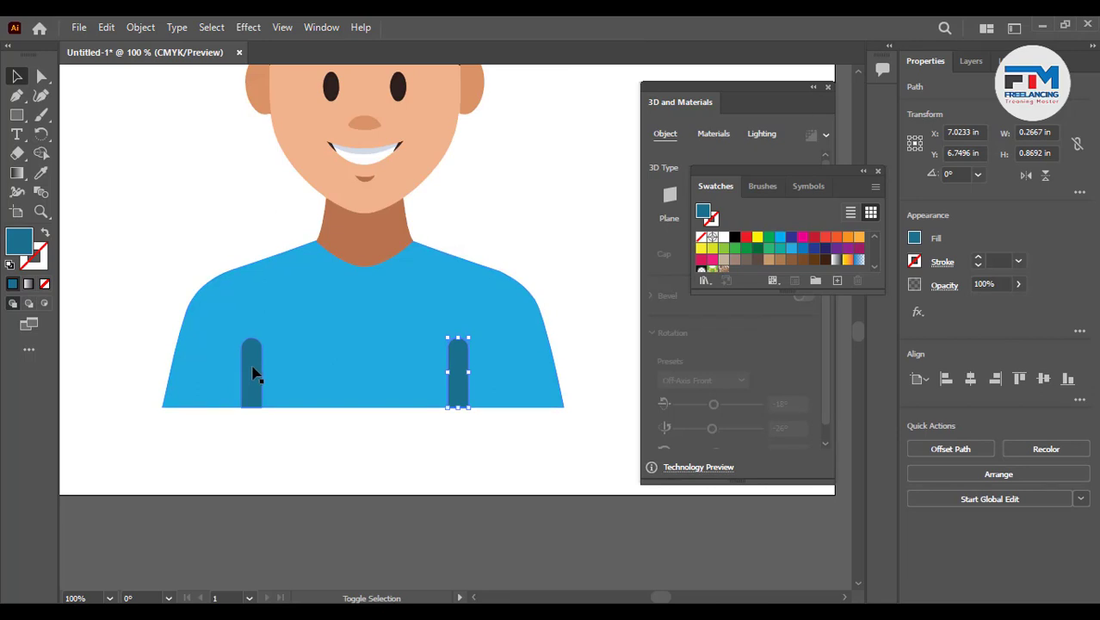
left_click(253, 374, "shift")
left_click(802, 249)
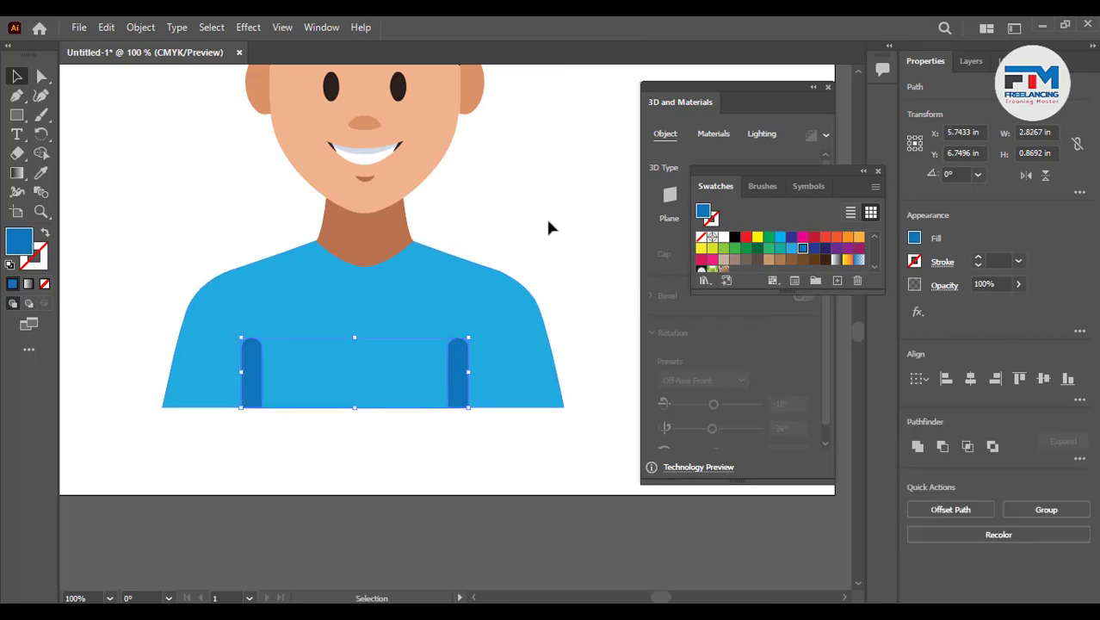
left_click(381, 462)
- Select the shirt and recolor it with a medium blue swatch from the Swatches panel
scroll(263, 444, "down", 2)
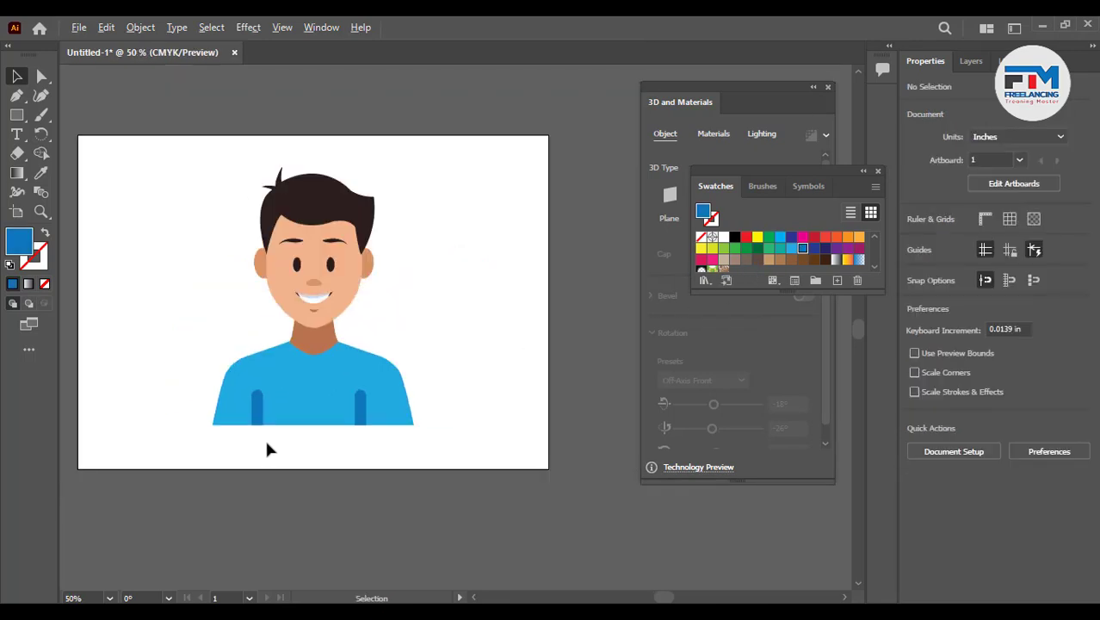
scroll(265, 444, "up", 1)
left_click(354, 378)
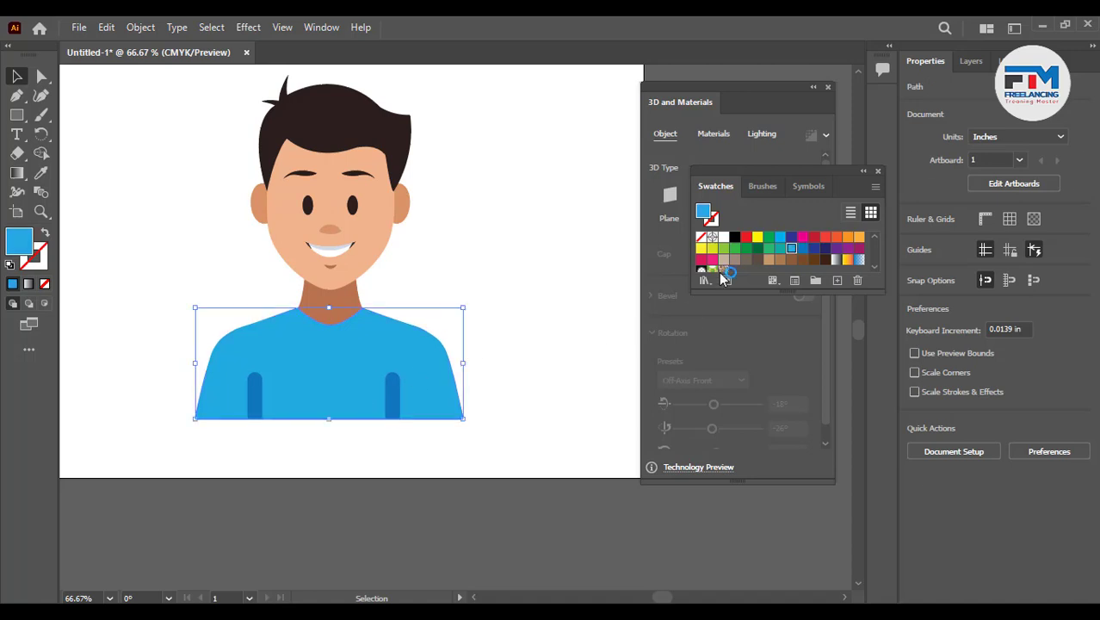
left_click(780, 238)
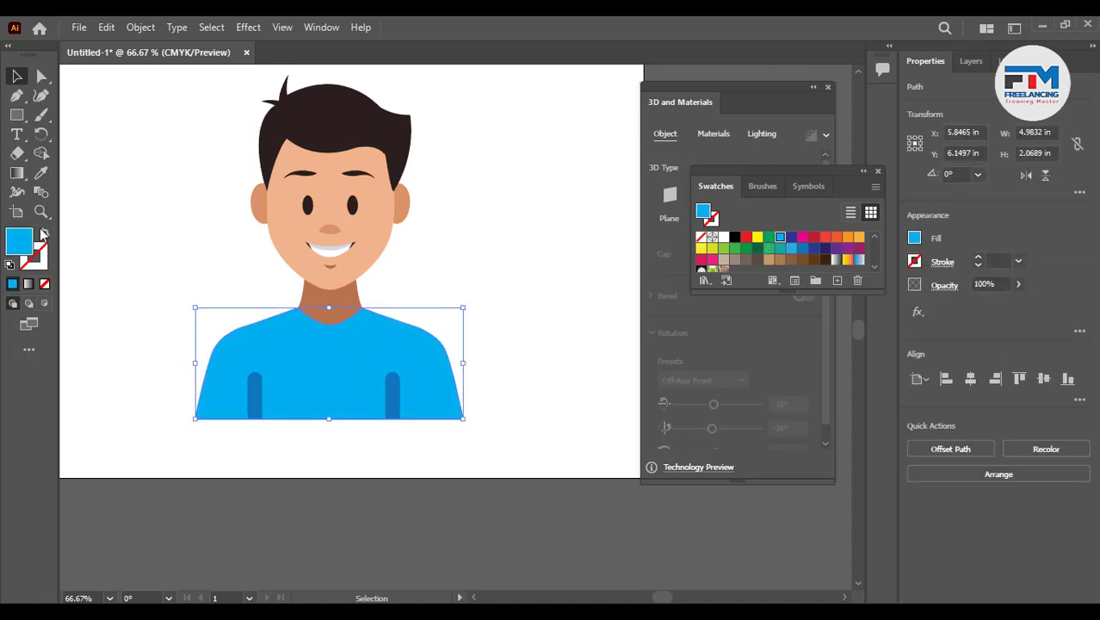
left_click(803, 248)
left_click(472, 381)
left_click(403, 403)
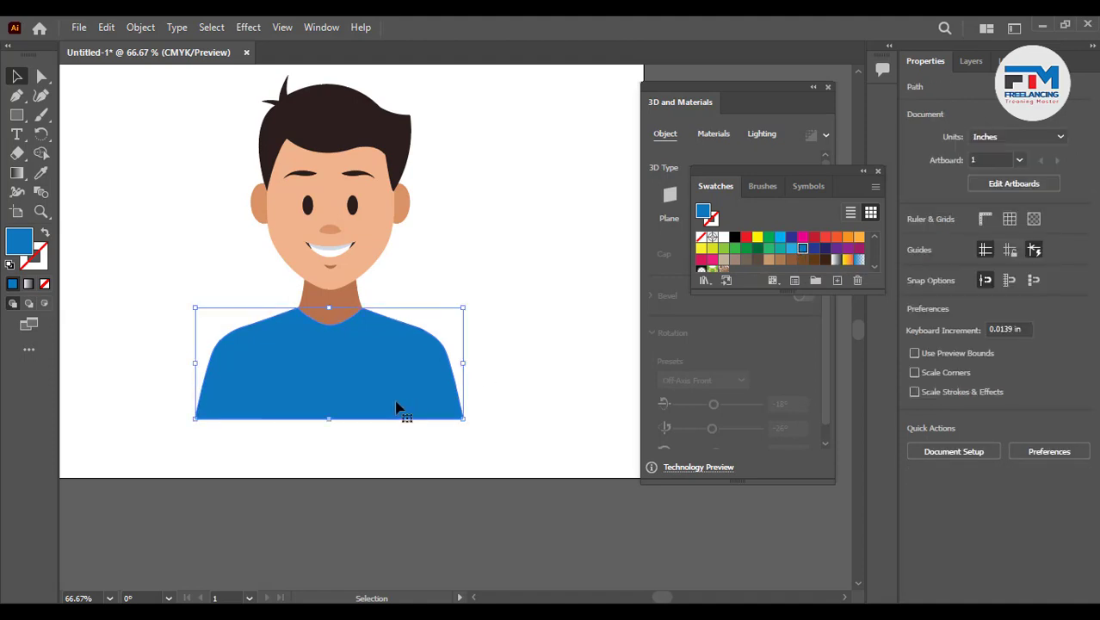
- Select both strap bars and fill them with a dark indigo swatch
left_click(395, 402)
left_click_drag(251, 442, 461, 392)
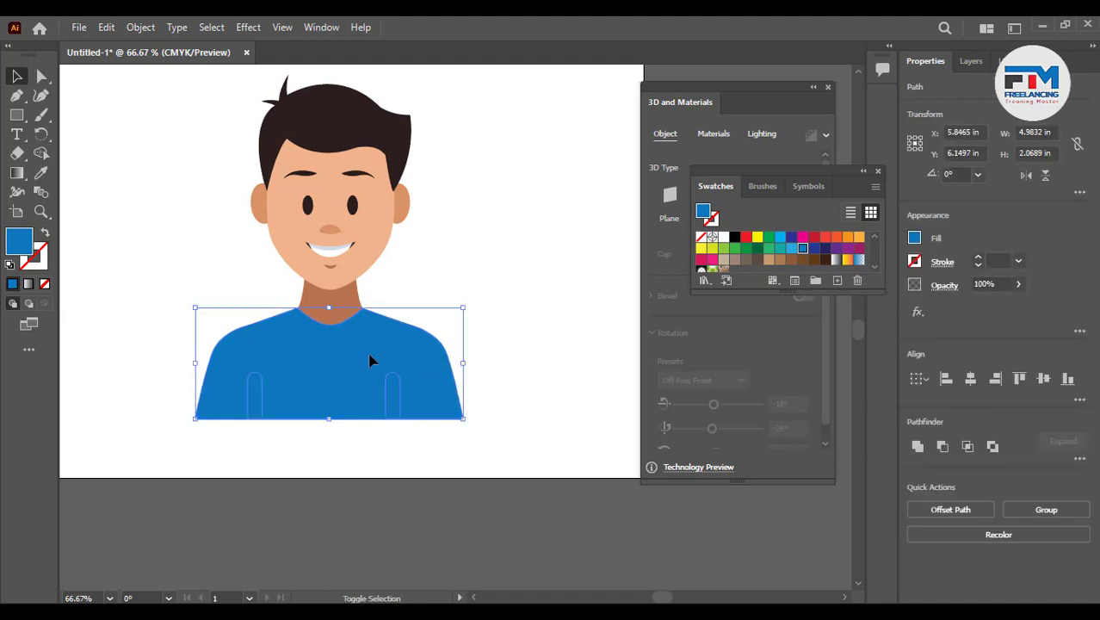
left_click(374, 362, "shift")
left_click(814, 249)
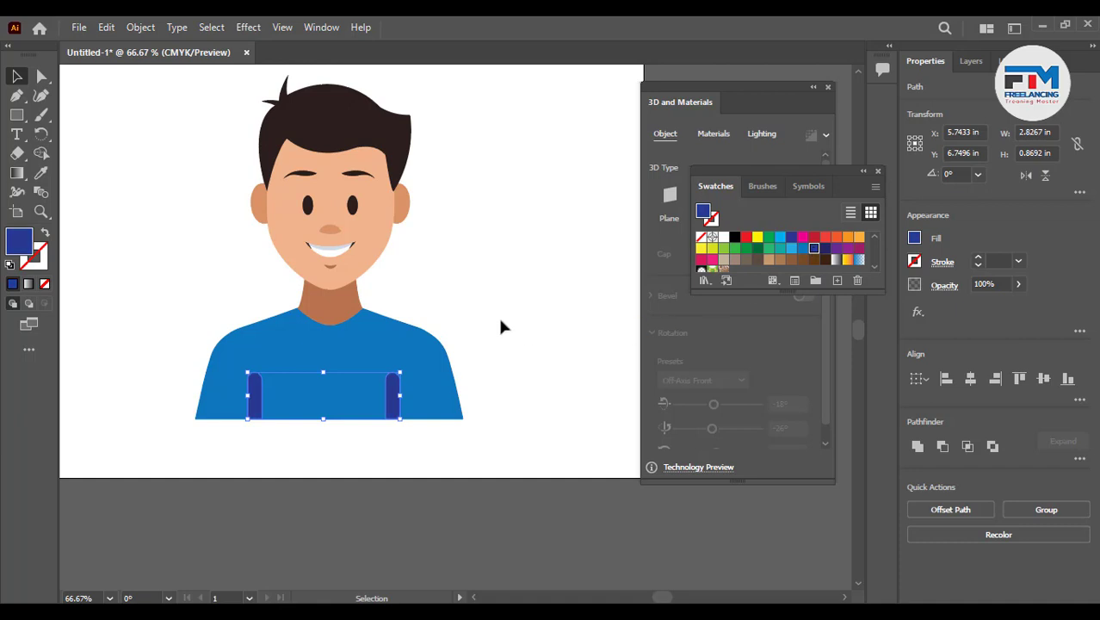
left_click(498, 314)
- Select the shirt, neck and both strap bars and group them together
left_click_drag(188, 301, 510, 433)
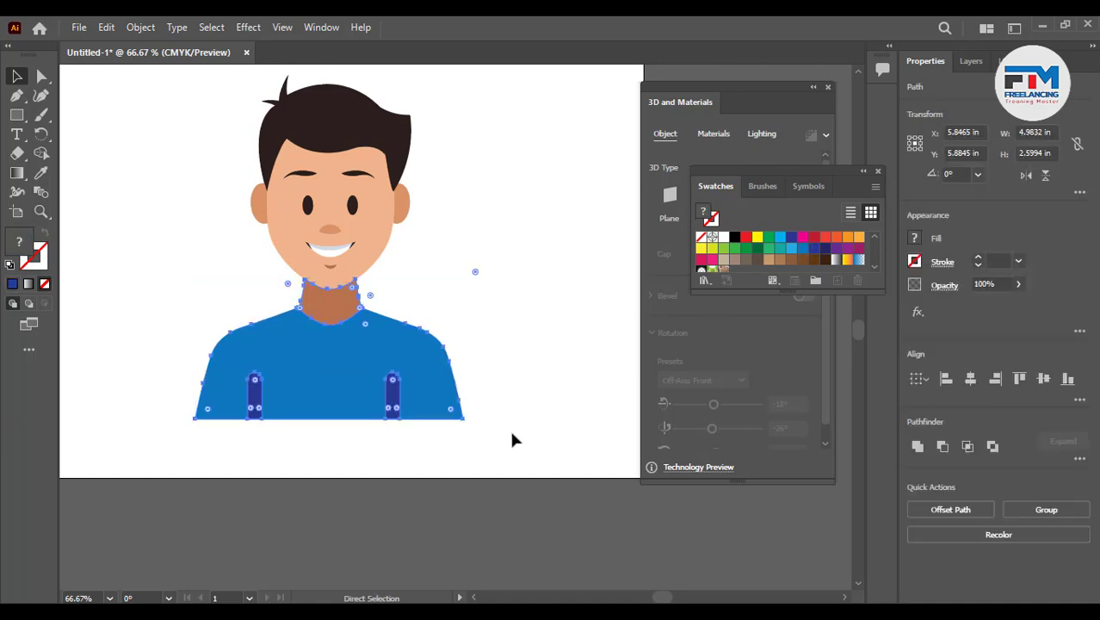
key("ctrl+g")
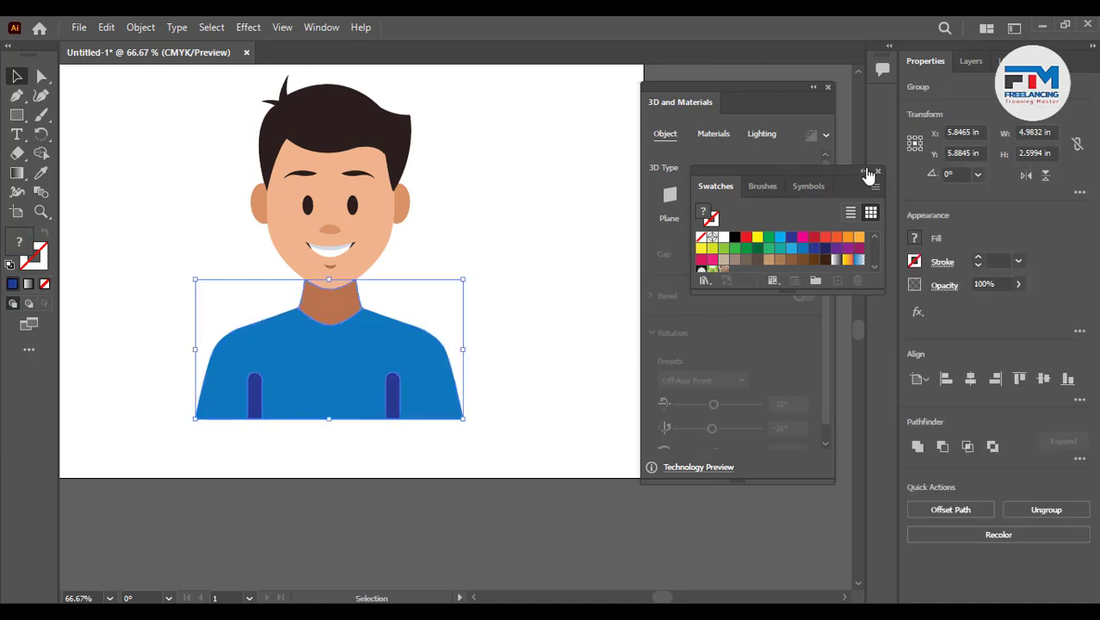
left_click_drag(837, 169, 786, 472)
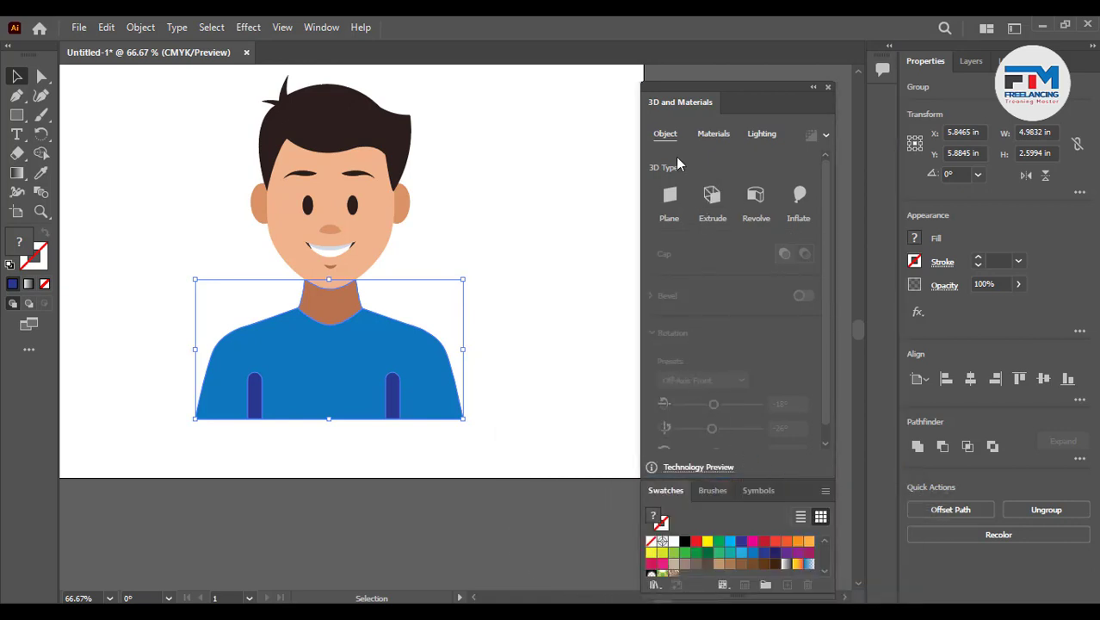
- Apply the 3D Inflate effect to the shirt group and switch on Render with Ray Tracing
left_click(800, 196)
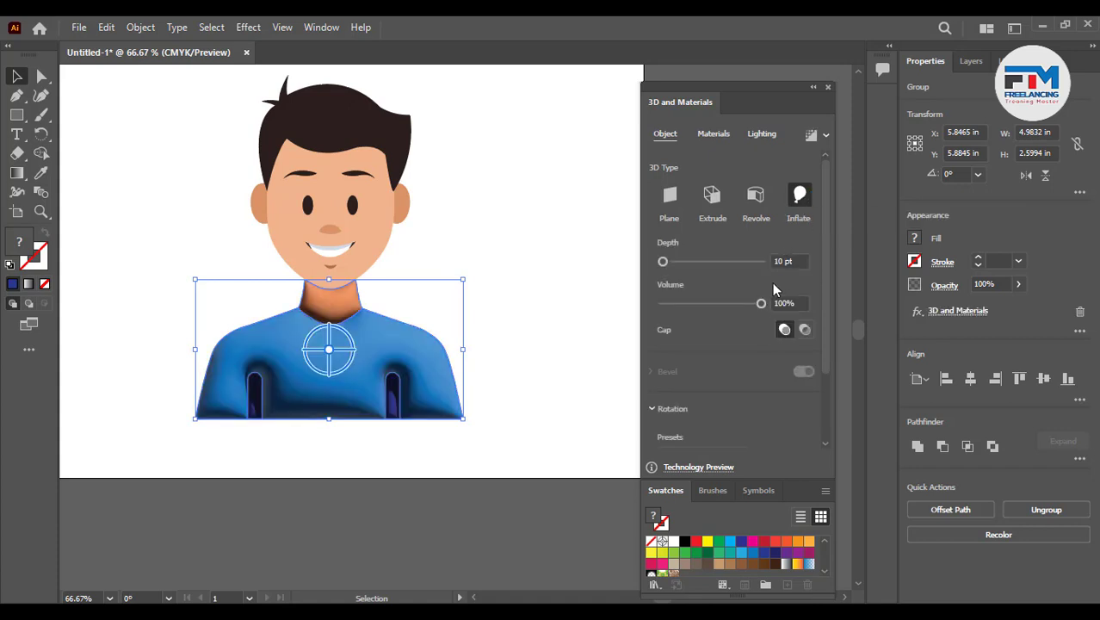
left_click(811, 137)
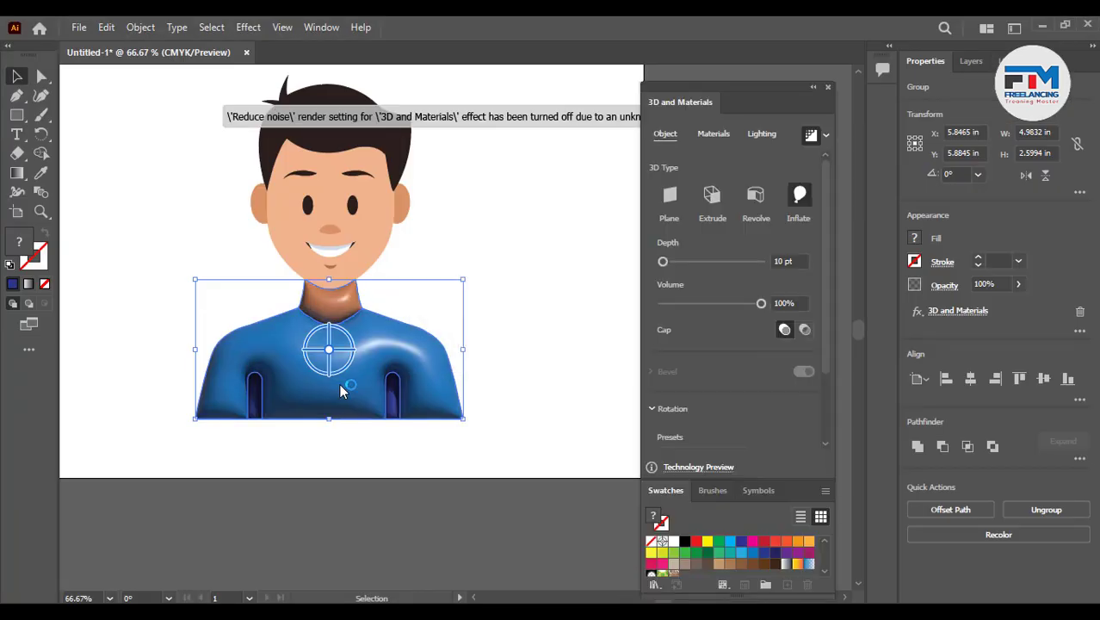
scroll(396, 390, "up", 3)
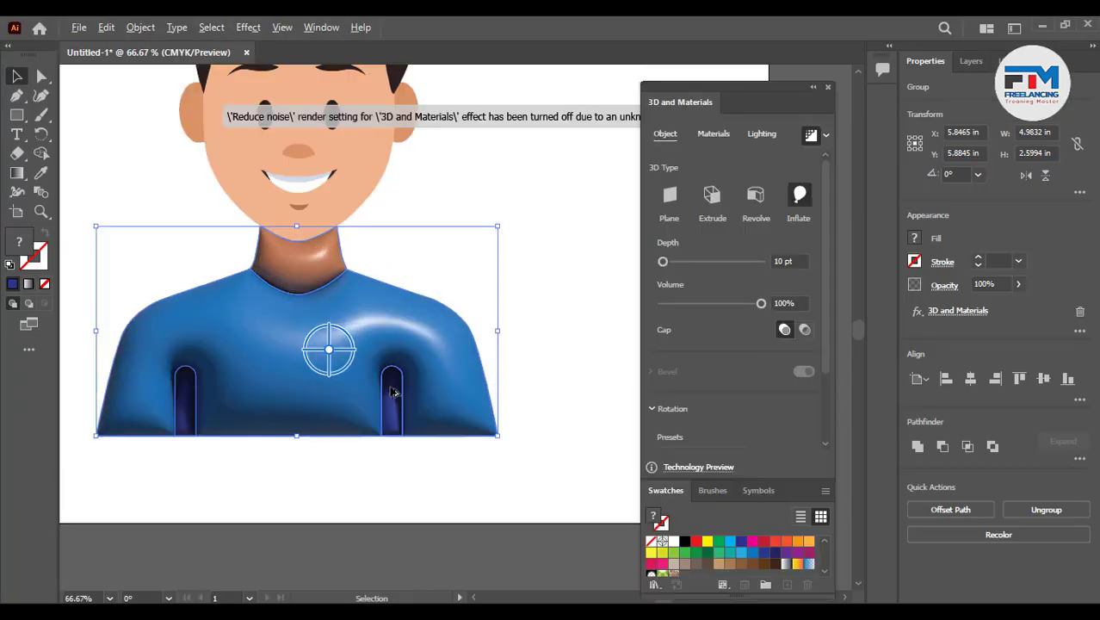
scroll(484, 389, "down", 3)
scroll(331, 361, "up", 3)
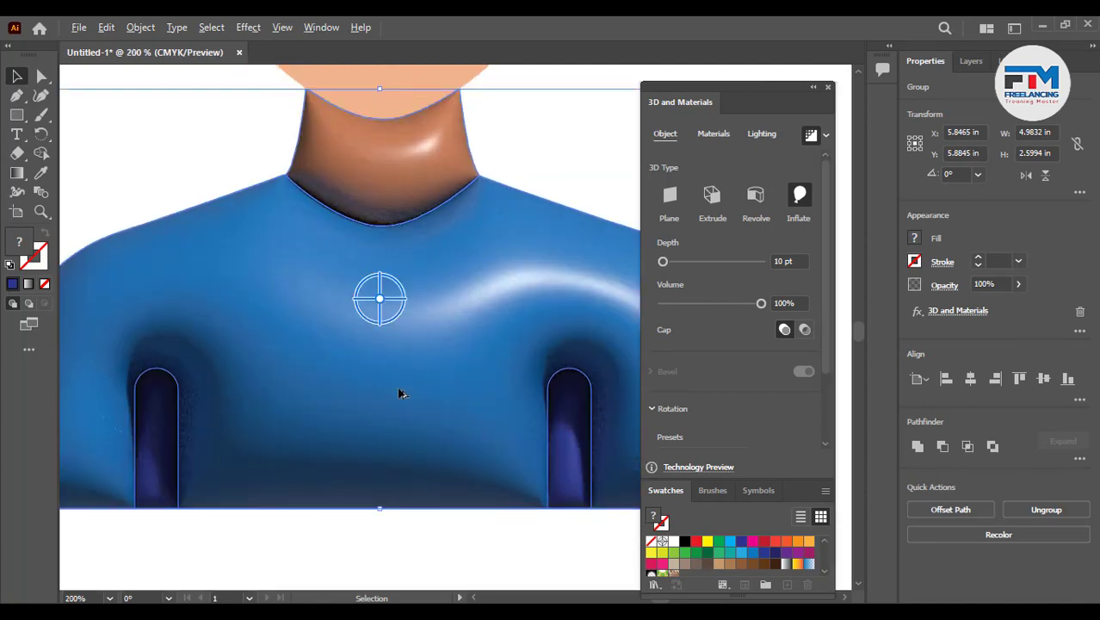
scroll(320, 385, "down", 2)
scroll(384, 373, "up", 2)
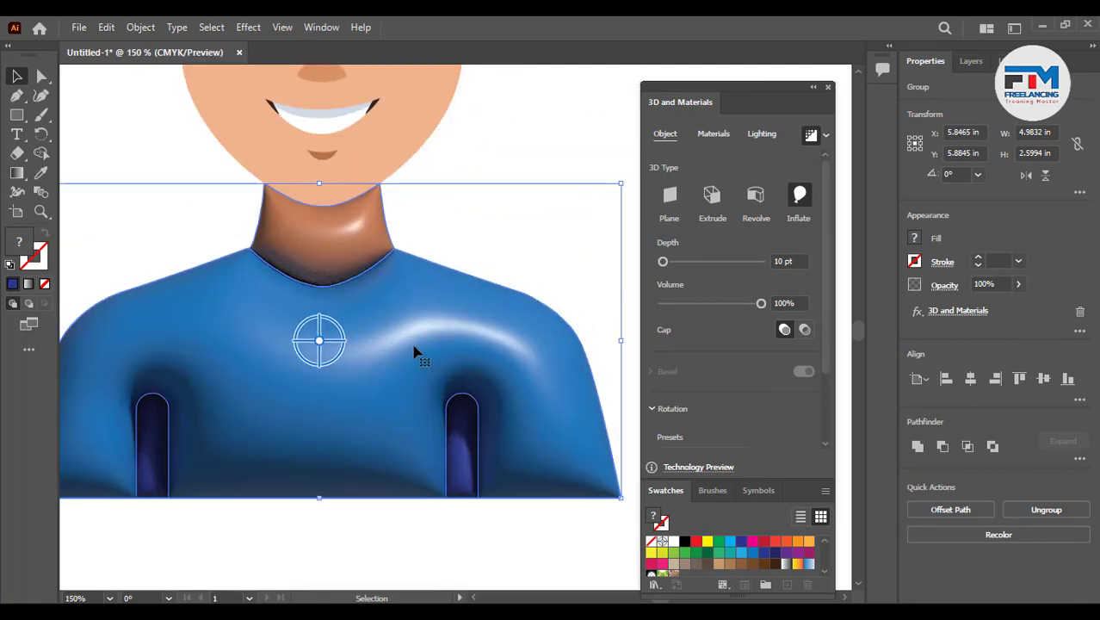
- Set the group's lighting to the Right preset and raise the light intensity to 133%
left_click(753, 135)
left_click(795, 198)
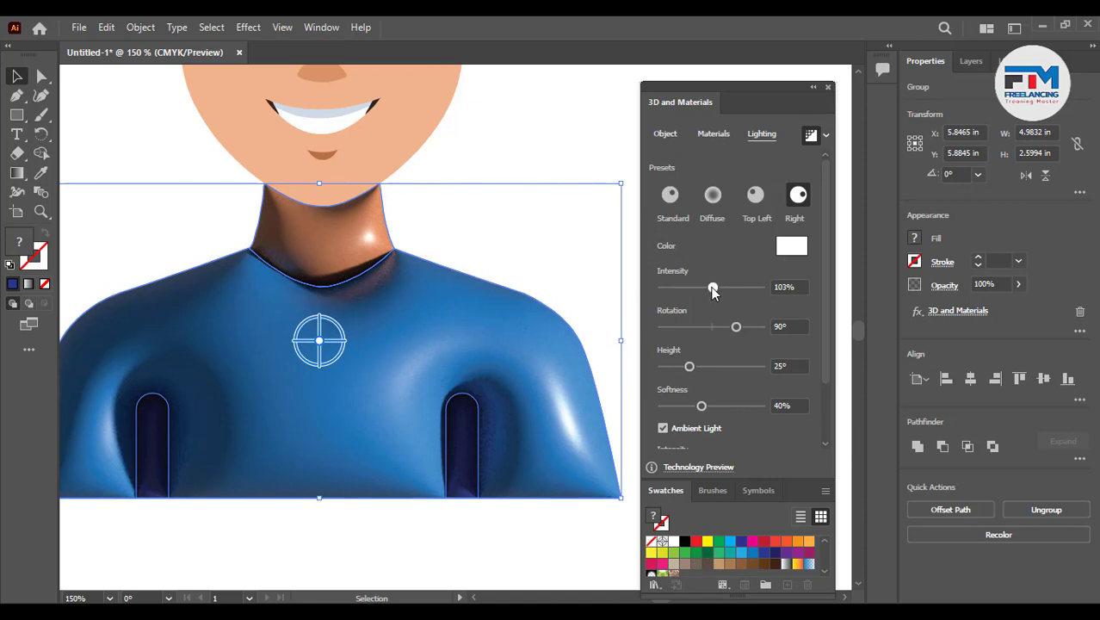
left_click_drag(712, 293, 729, 290)
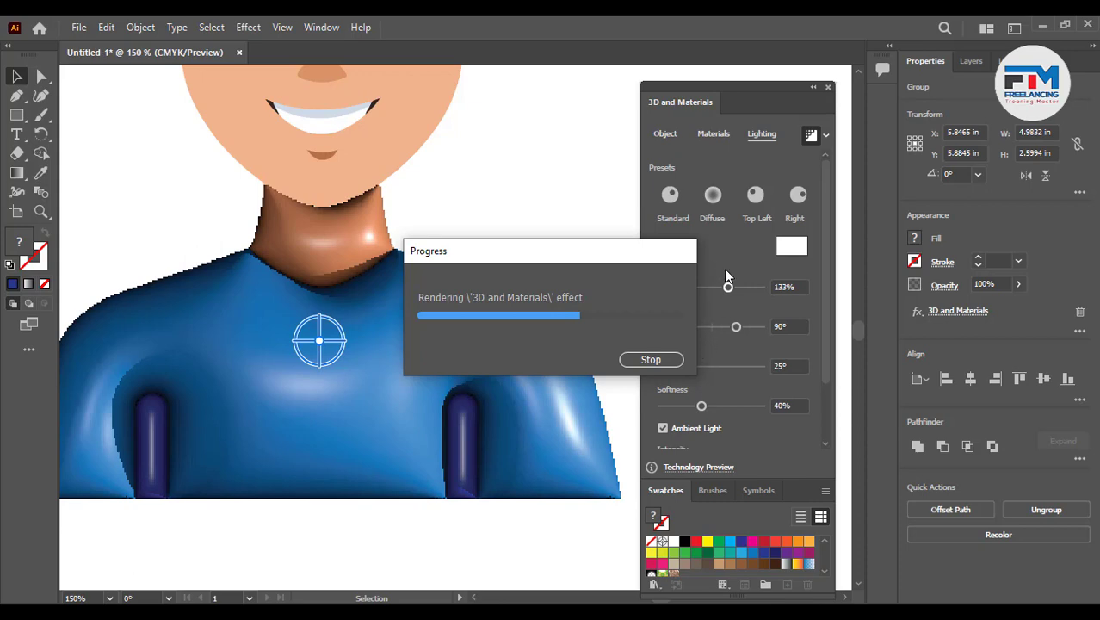
scroll(479, 446, "down", 4)
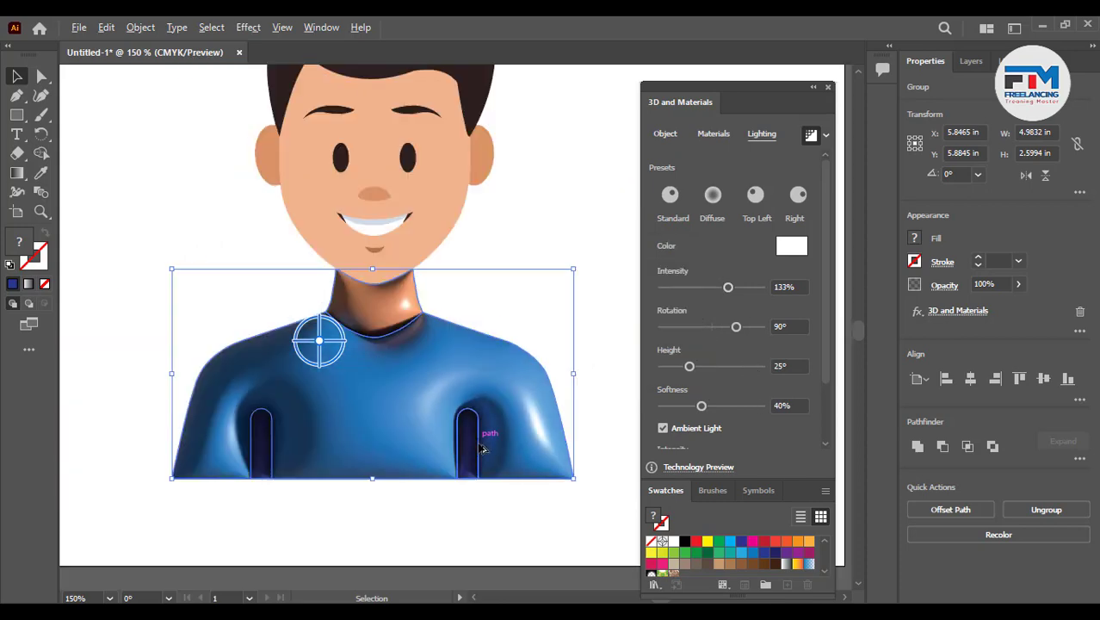
scroll(527, 399, "up", 2)
scroll(532, 402, "up", 1)
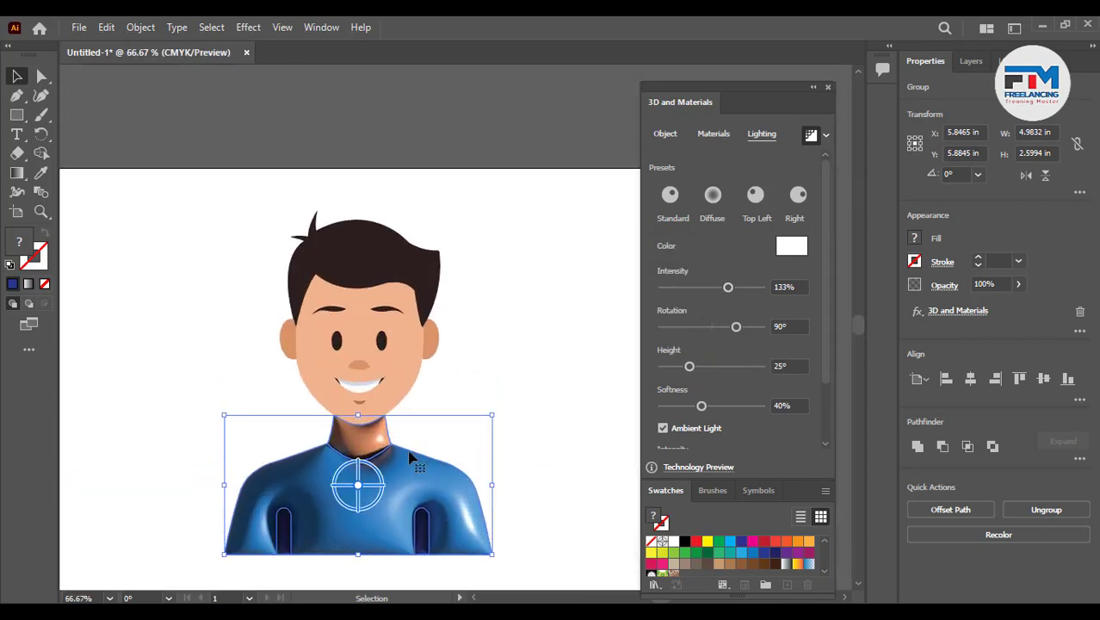
left_click(441, 381)
- Select the face shape and apply the 3D Inflate effect to it
scroll(344, 405, "up", 2)
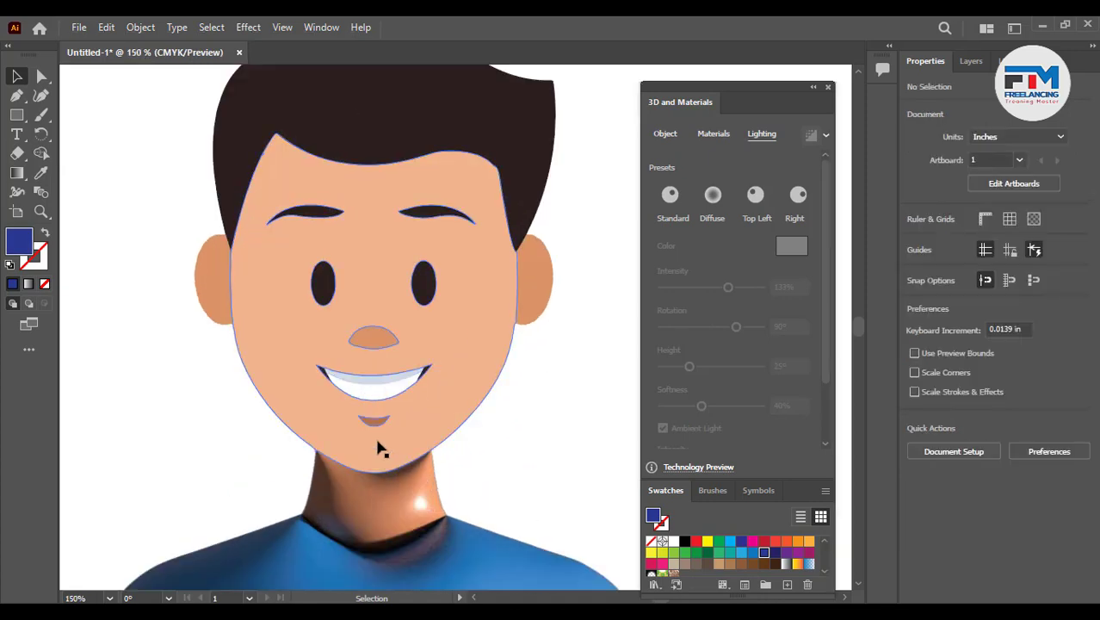
left_click(279, 411)
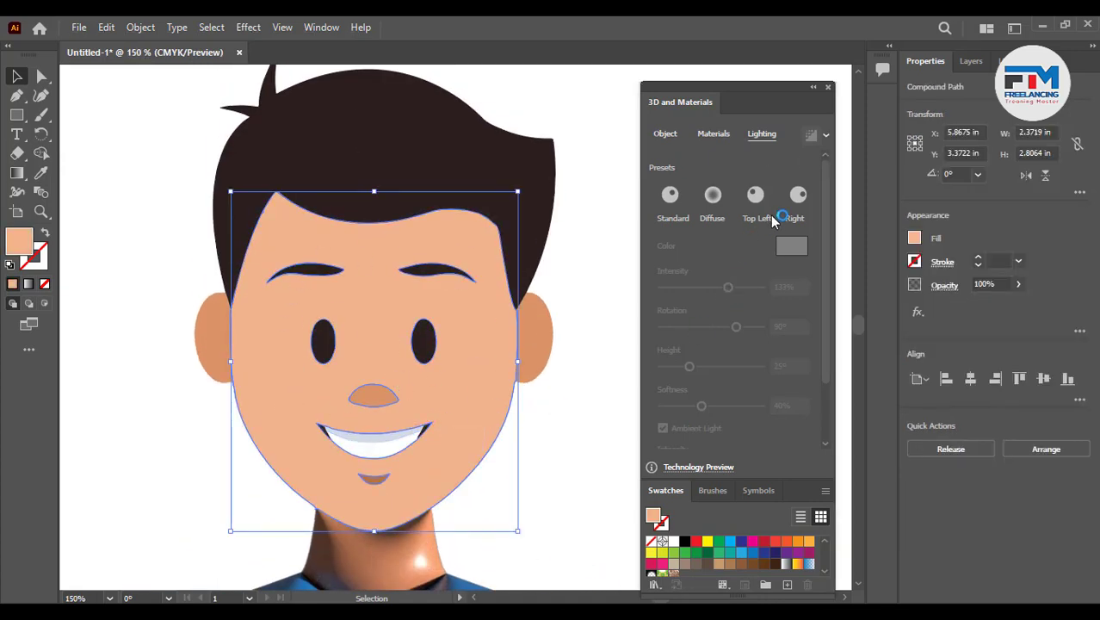
left_click(665, 137)
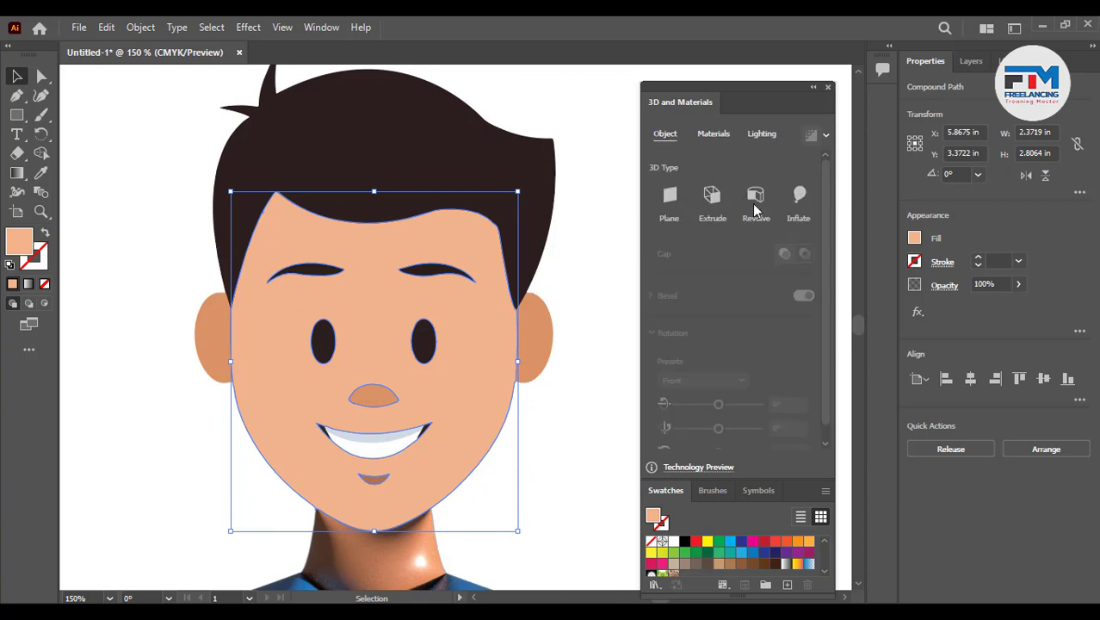
left_click(800, 194)
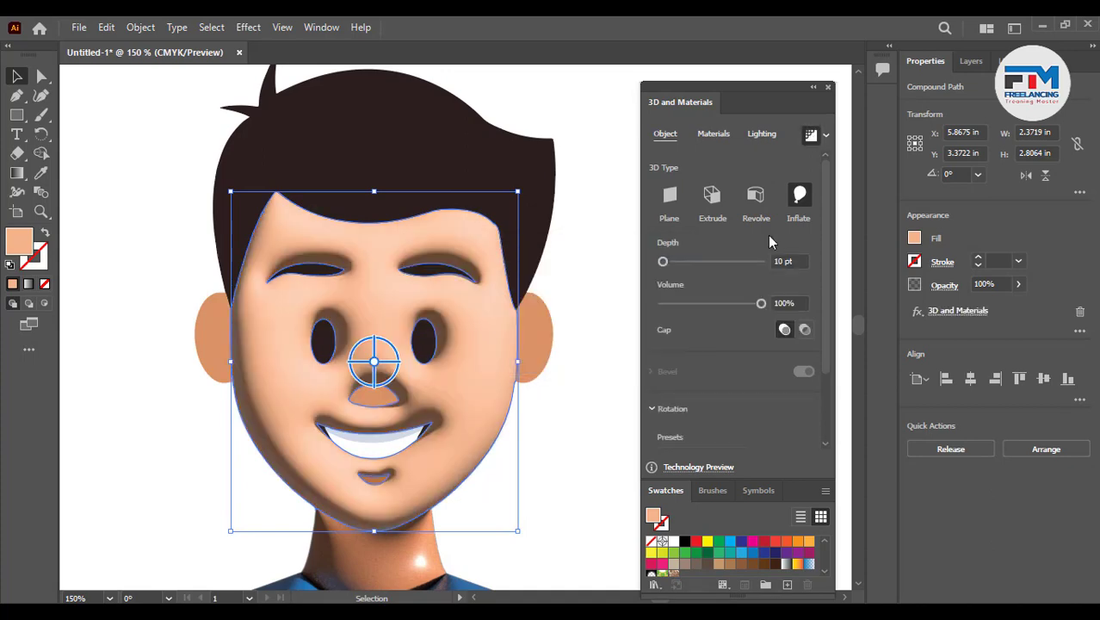
left_click(555, 410)
scroll(499, 444, "down", 3)
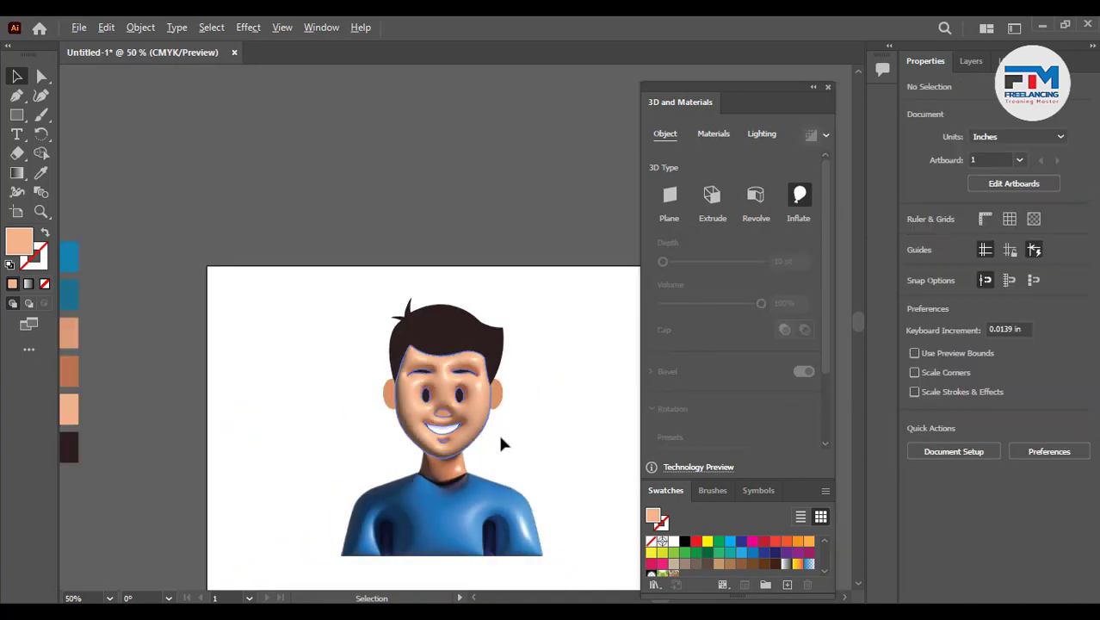
scroll(517, 471, "up", 2)
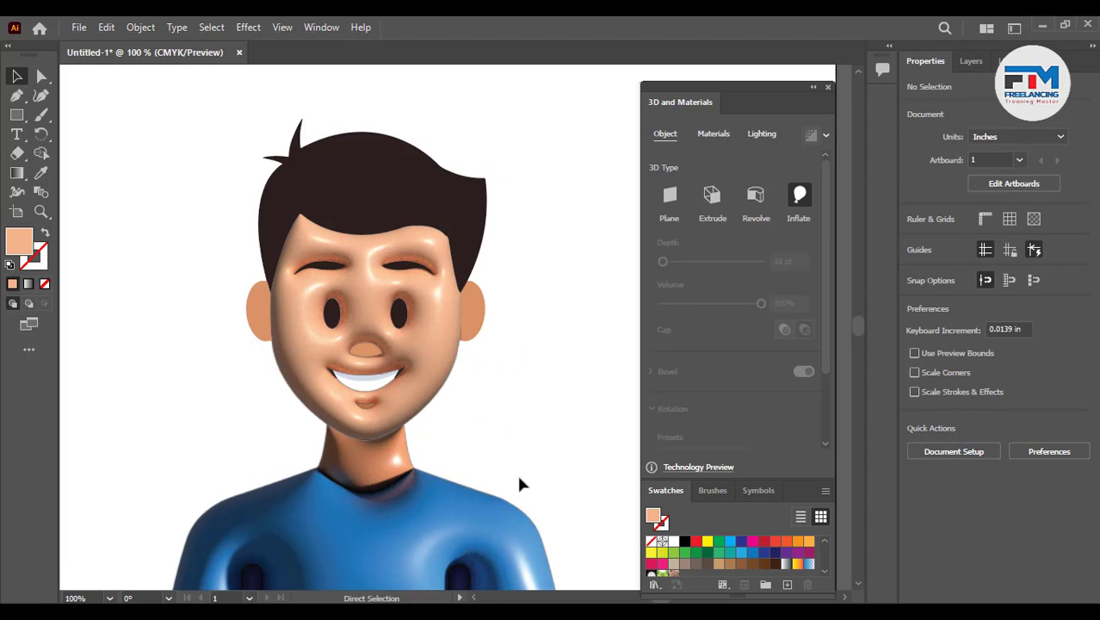
- Undo the 3D Inflate effect applied to the face shape
key("ctrl+z")
key("ctrl+z")
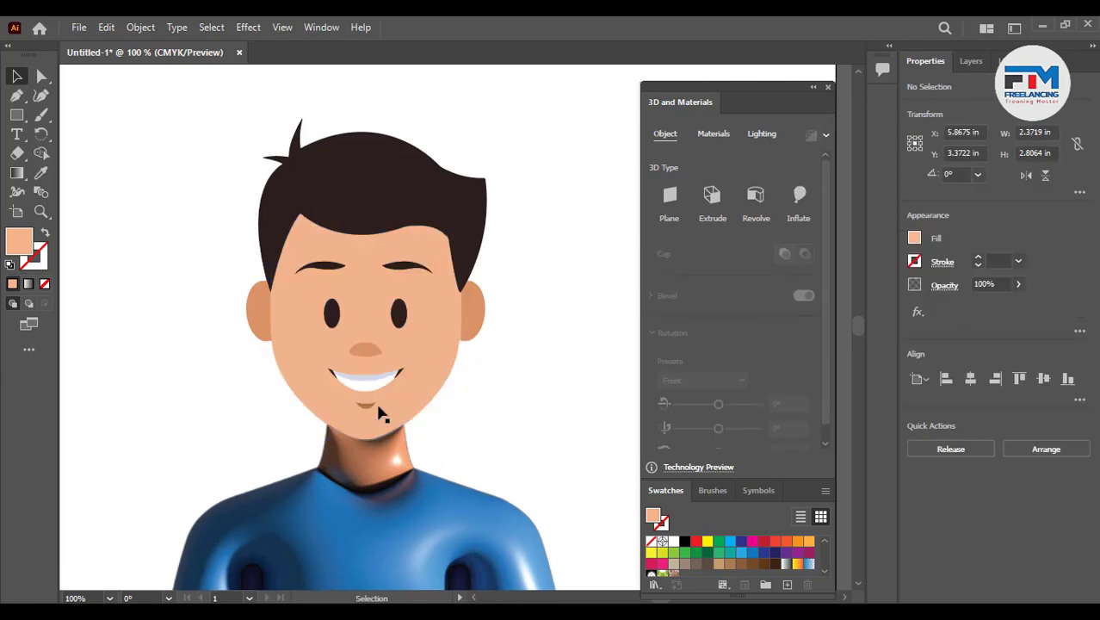
scroll(331, 392, "up", 1)
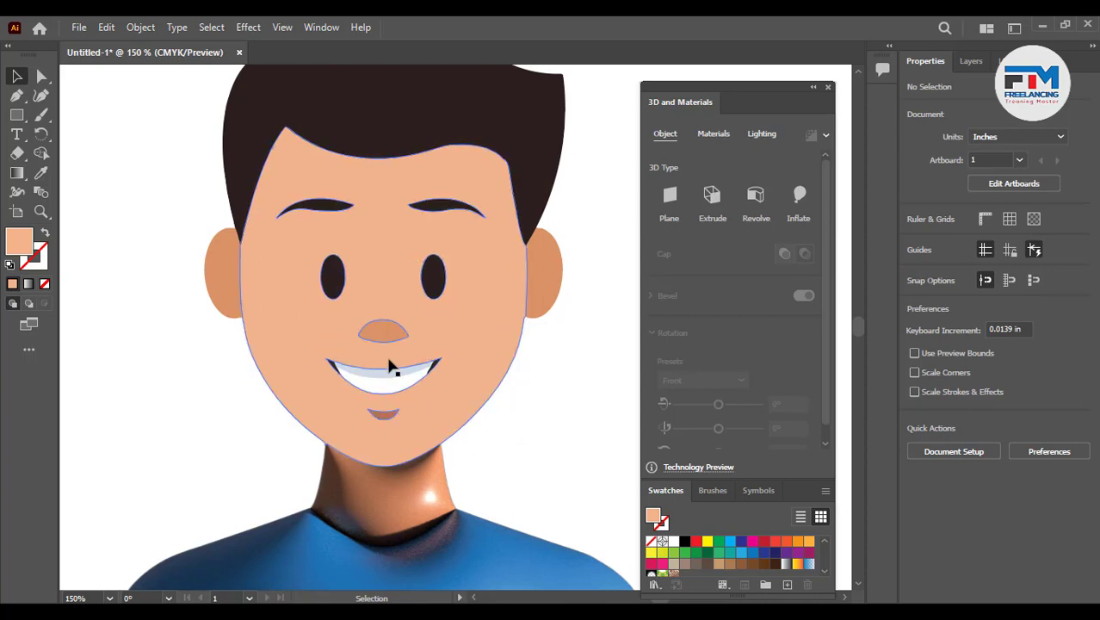
left_click_drag(434, 277, 270, 312)
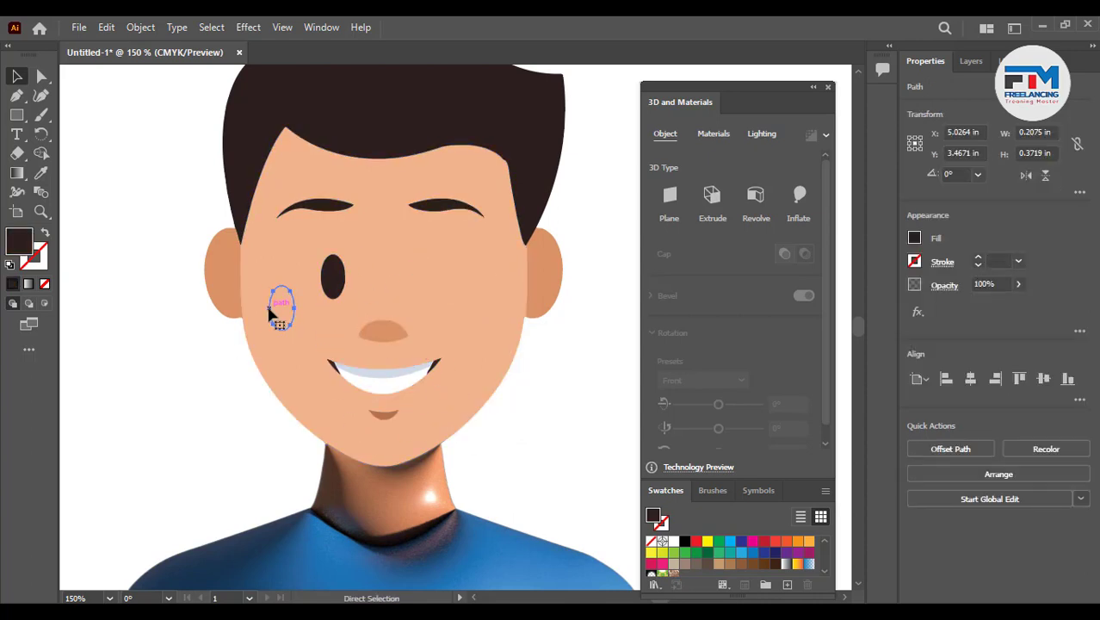
key("ctrl+z")
left_click(340, 280, "shift")
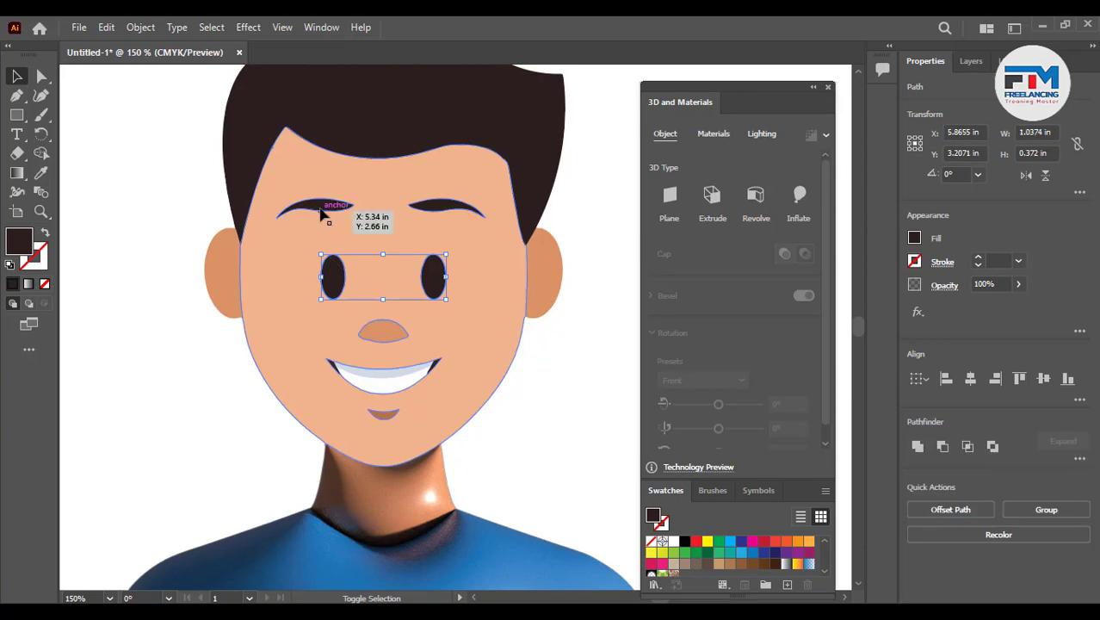
left_click(325, 216, "shift")
left_click(440, 208, "shift")
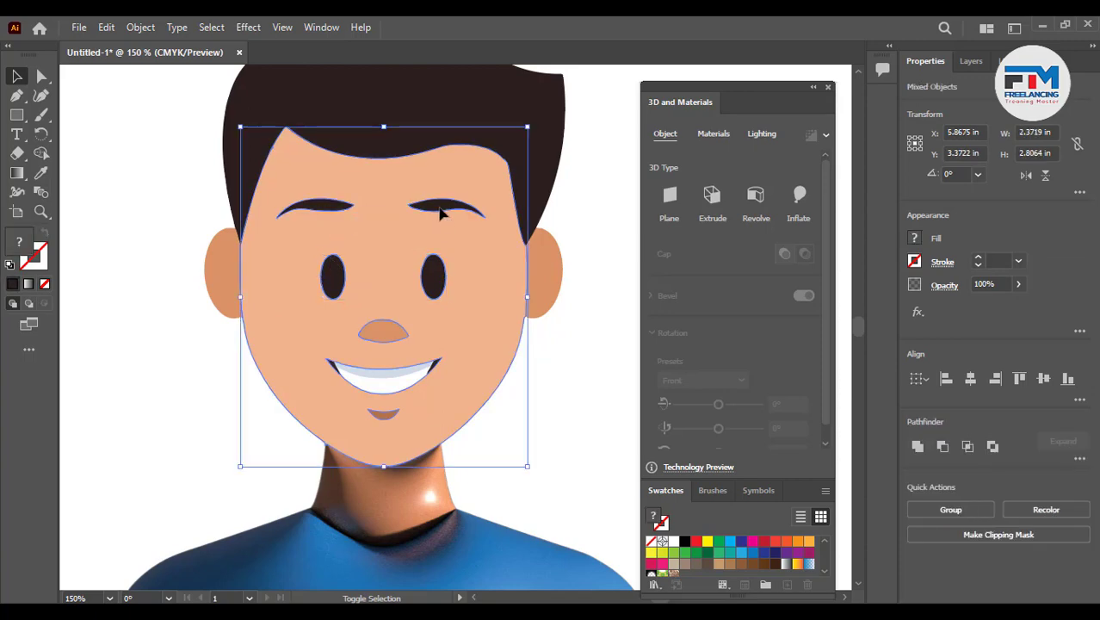
left_click(380, 413, "shift")
left_click(384, 421, "shift")
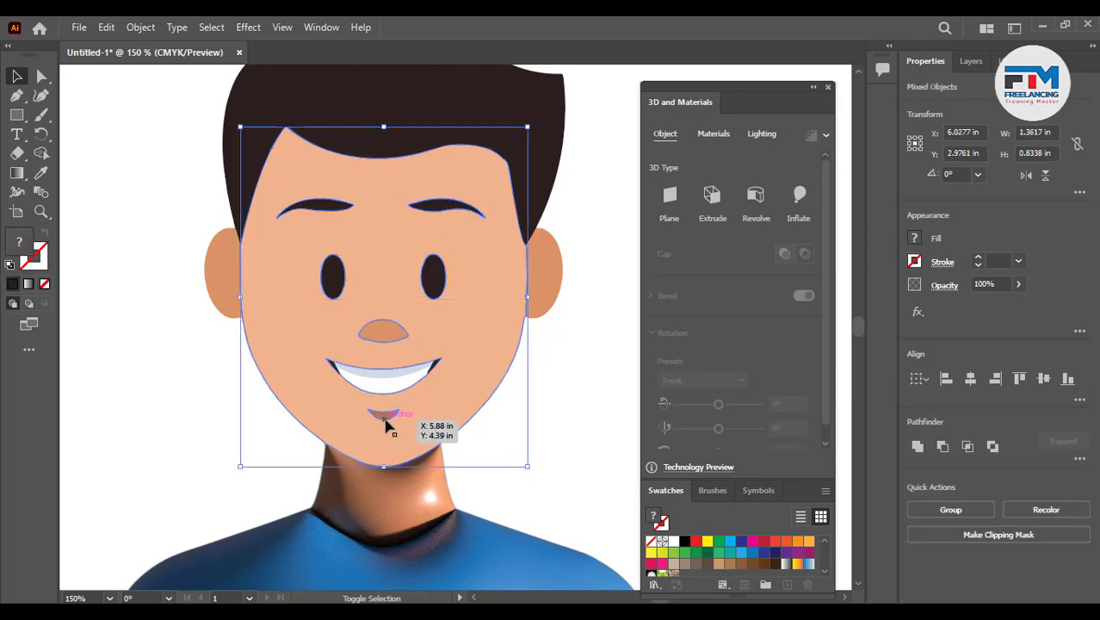
scroll(520, 354, "down", 1)
left_click_drag(512, 360, 200, 334)
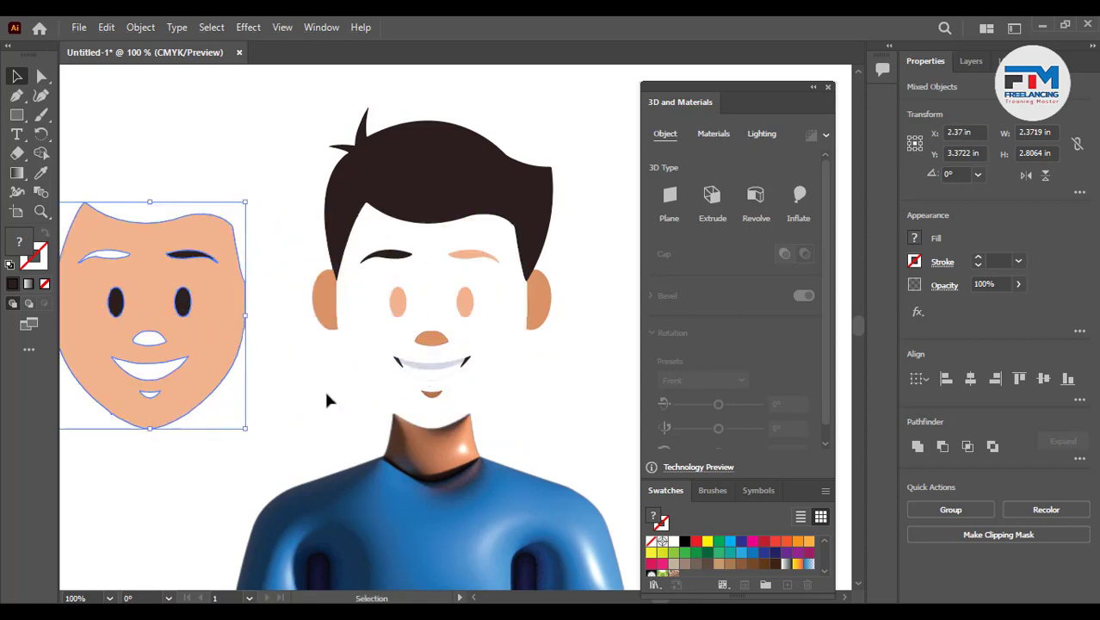
key("ctrl+z")
left_click(236, 381)
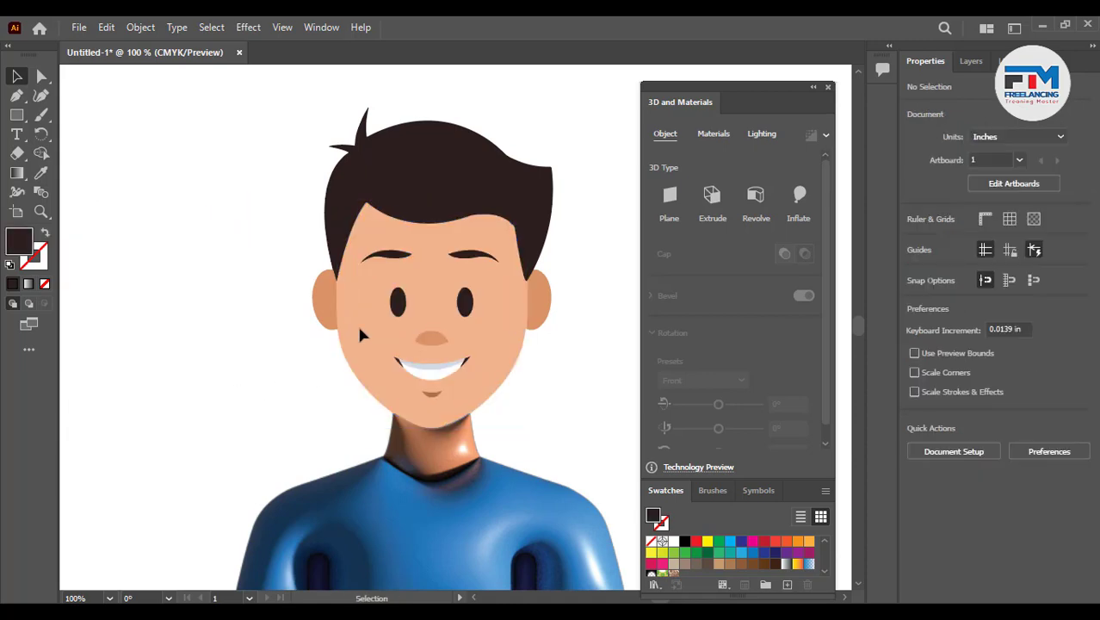
left_click_drag(341, 324, 129, 333)
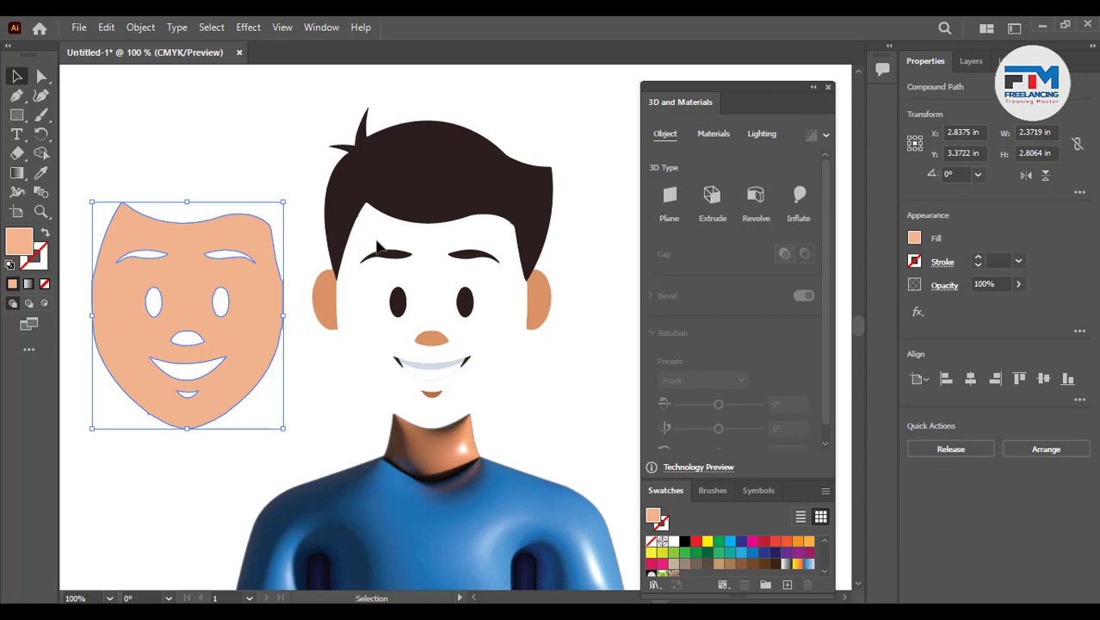
key("ctrl+z")
key("ctrl+shift+a")
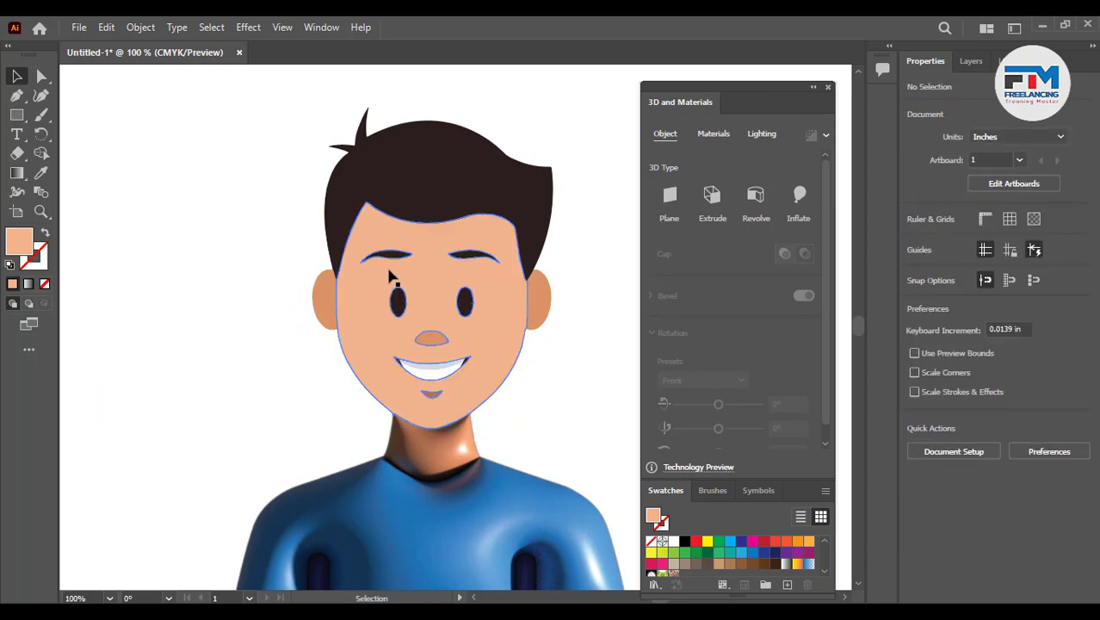
- Select the hair and both ears and group them together
left_click(326, 308)
left_click(536, 297, "shift")
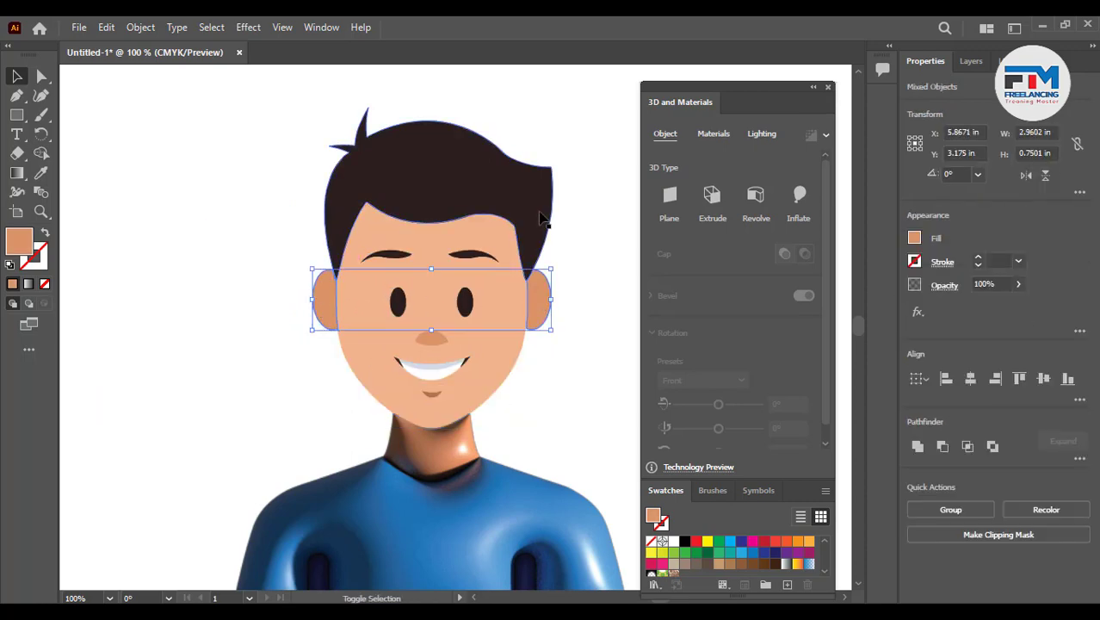
left_click(542, 218, "shift")
key("ctrl+g")
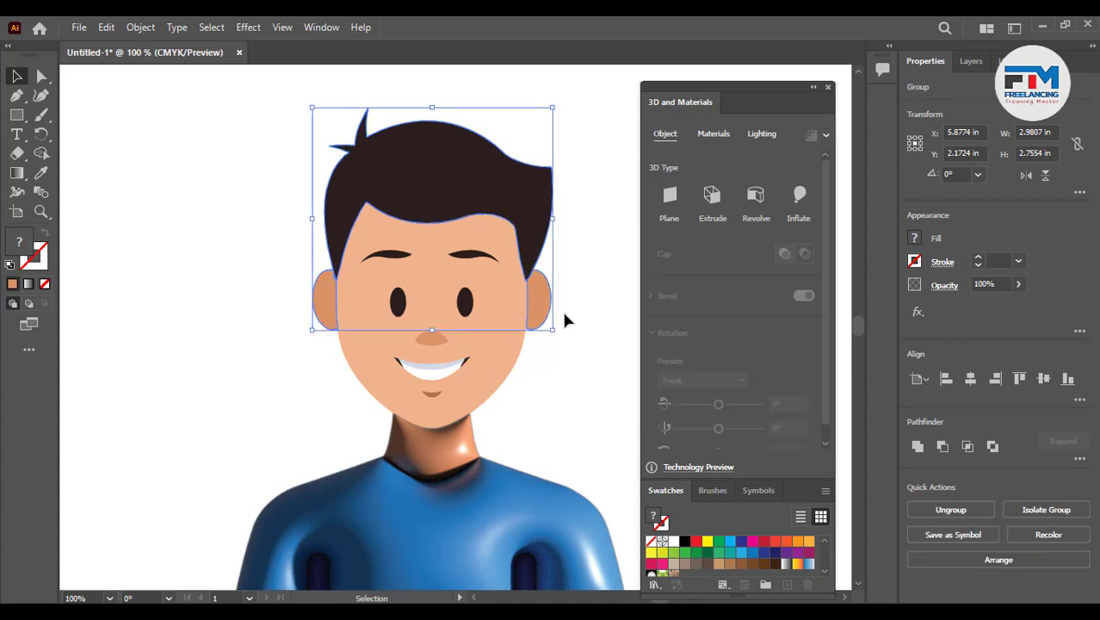
- Select the eyebrows, eyes, nose, mouth and chin shapes and group them as the facial features
left_click(516, 306)
left_click_drag(256, 172, 572, 397)
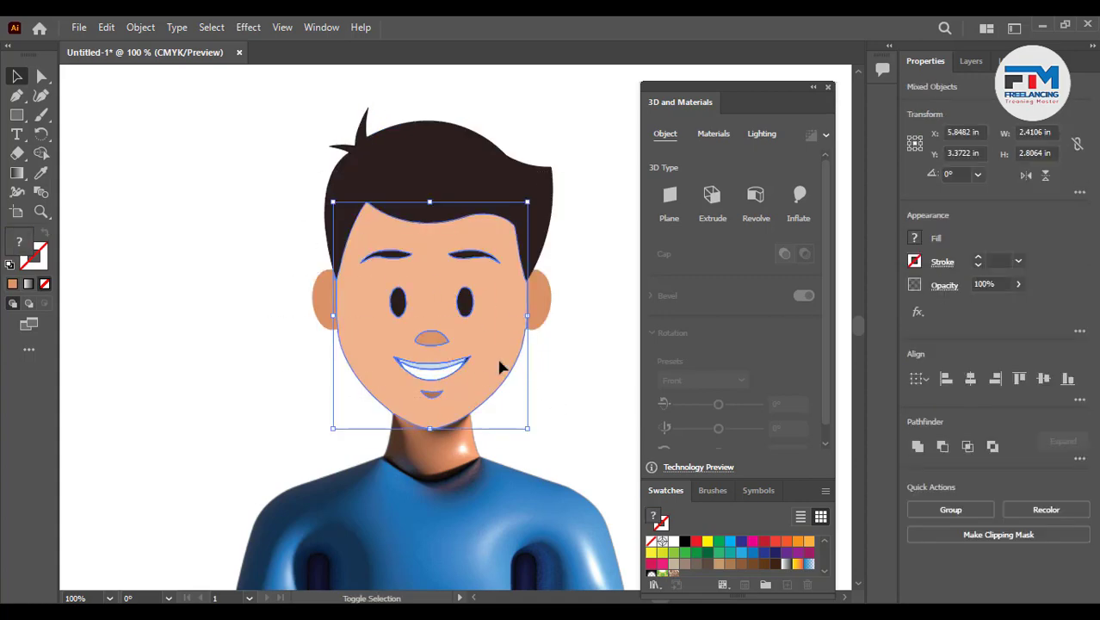
key("ctrl")
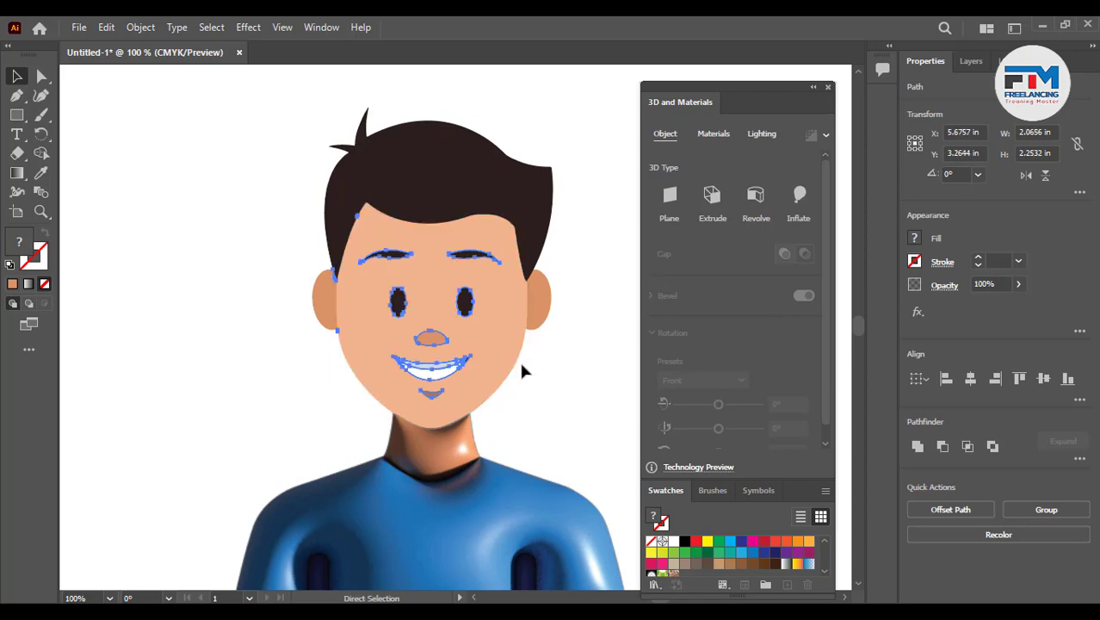
key("ctrl+g")
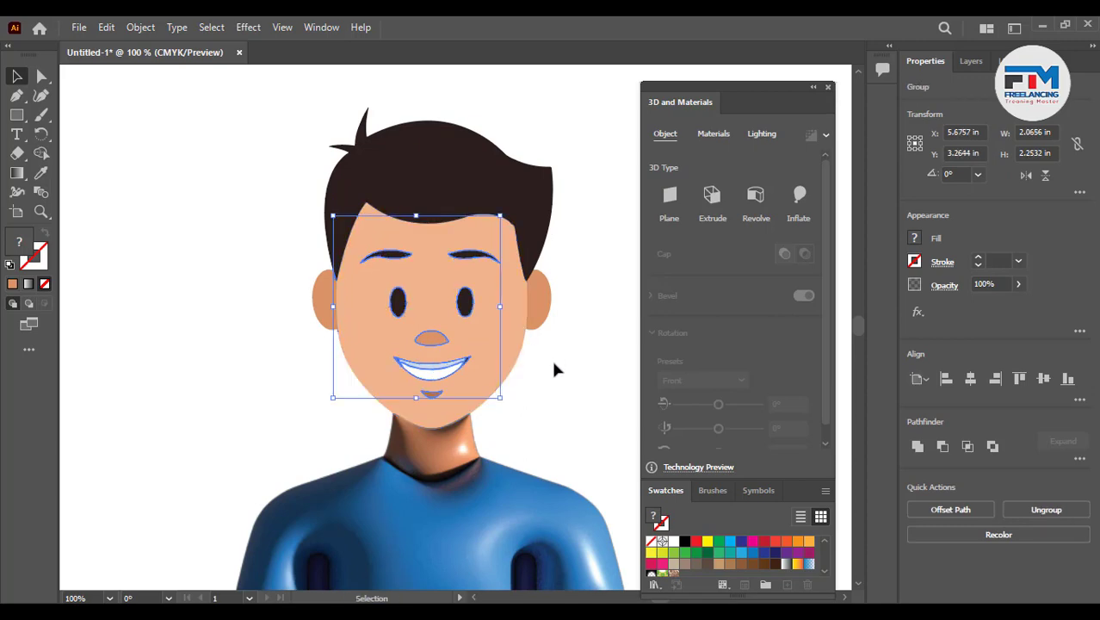
- Duplicate the facial features group beside the character, to the left of the face
scroll(555, 366, "down", 2)
left_click_drag(507, 343, 348, 343)
key("ctrl+z")
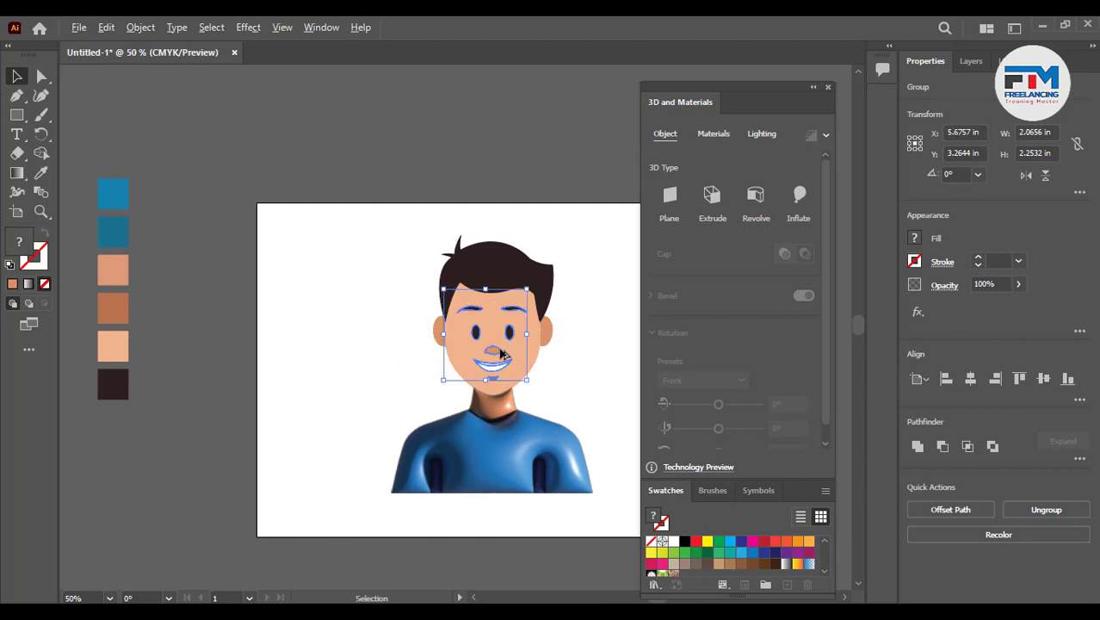
left_click_drag(496, 350, 318, 362, "alt")
left_click(450, 373)
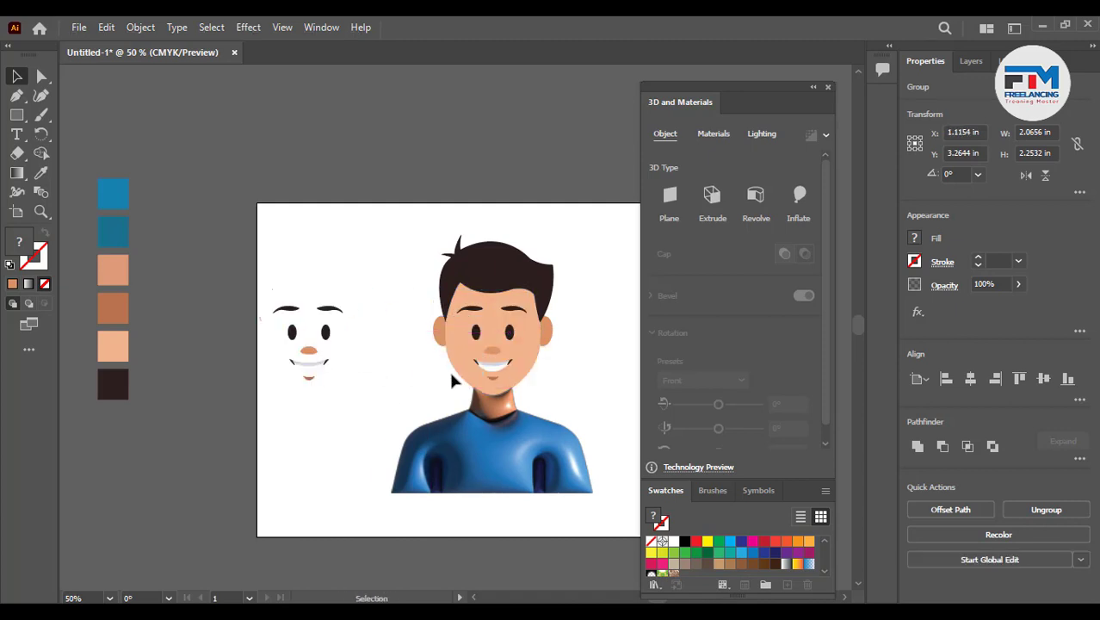
- Select the face with its features, fill them with the skin colour and unite them into one shape
scroll(508, 363, "up", 4)
left_click(374, 266)
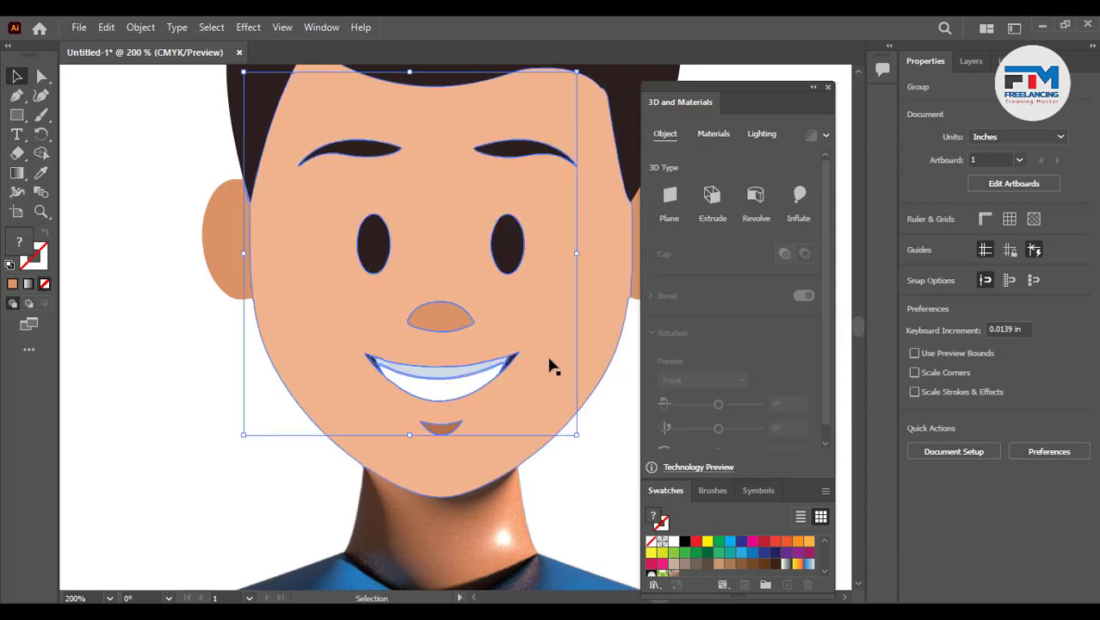
left_click(574, 350, "shift")
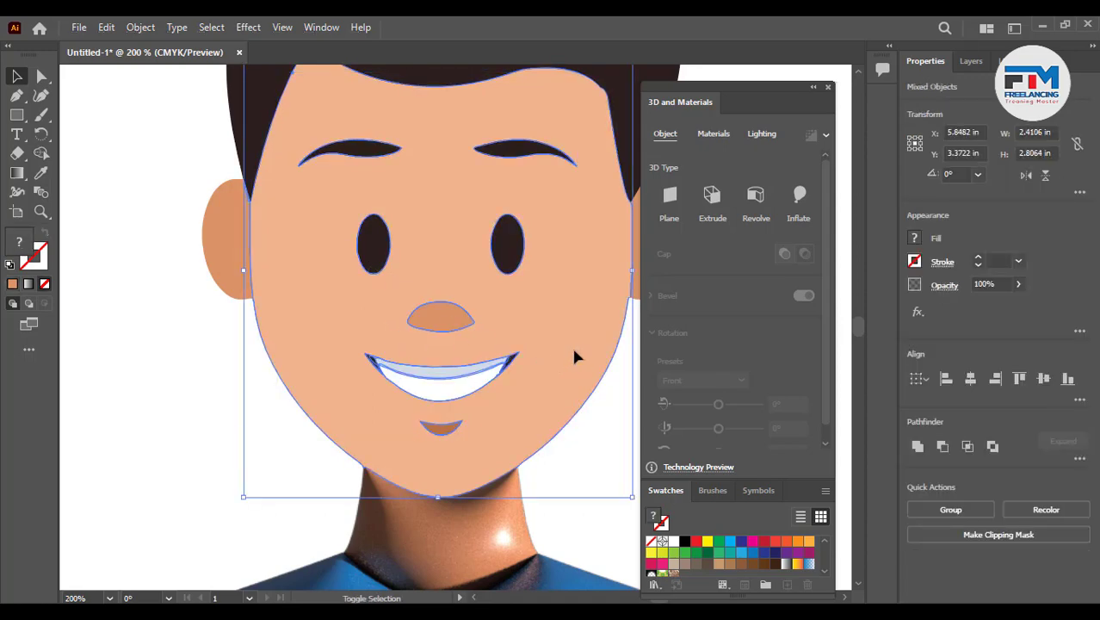
left_click(13, 284)
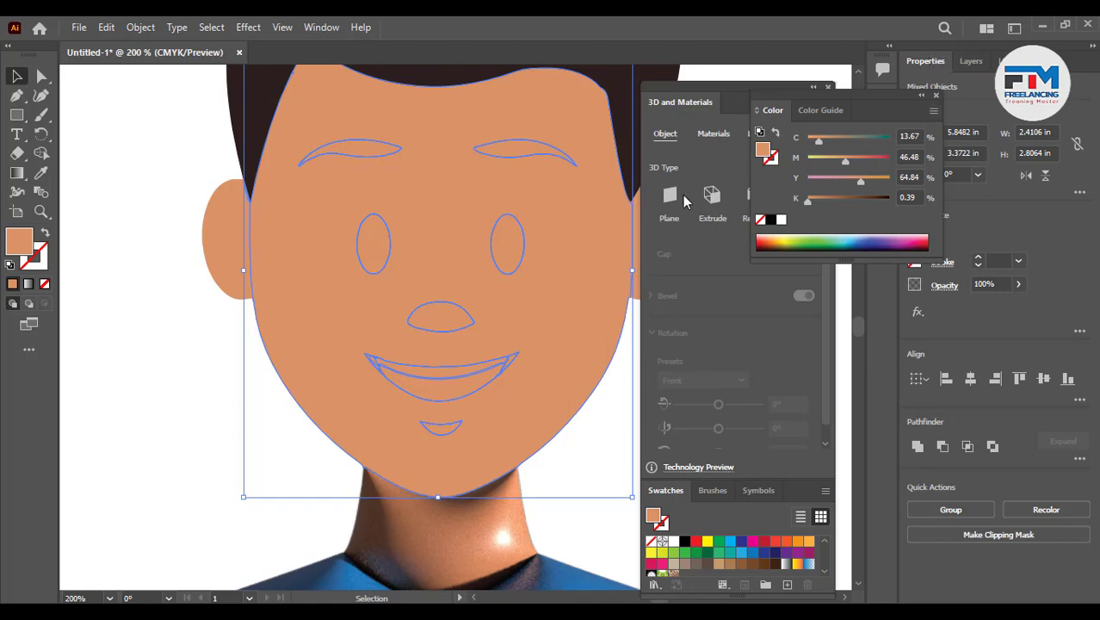
left_click(918, 446)
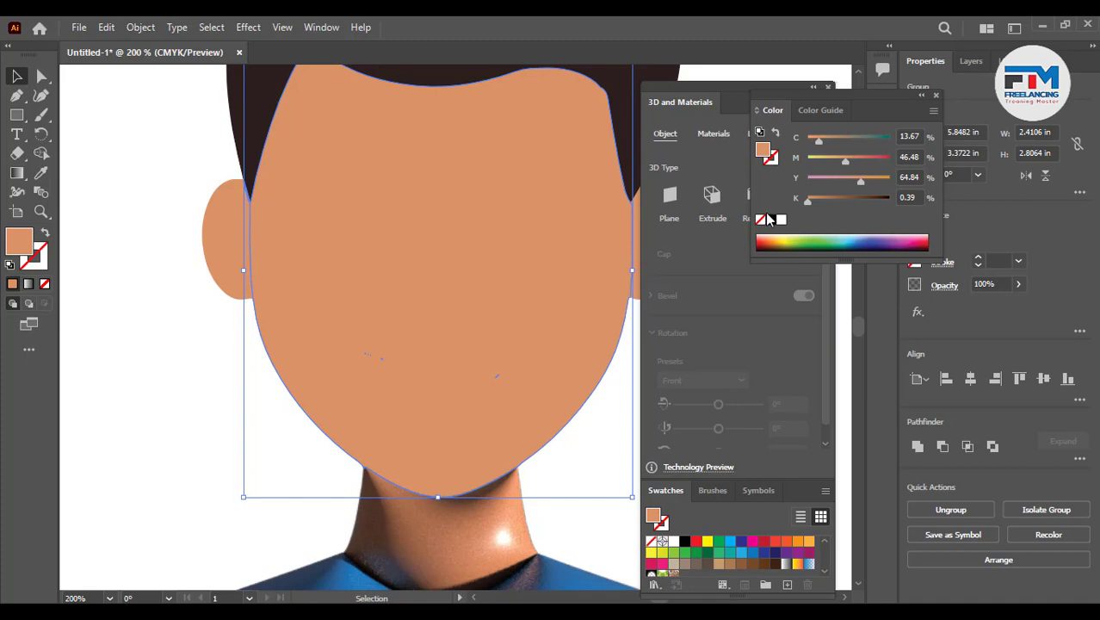
- Recolor the united face with the light peach swatch using the Eyedropper tool
scroll(651, 357, "down", 1)
scroll(418, 412, "down", 2)
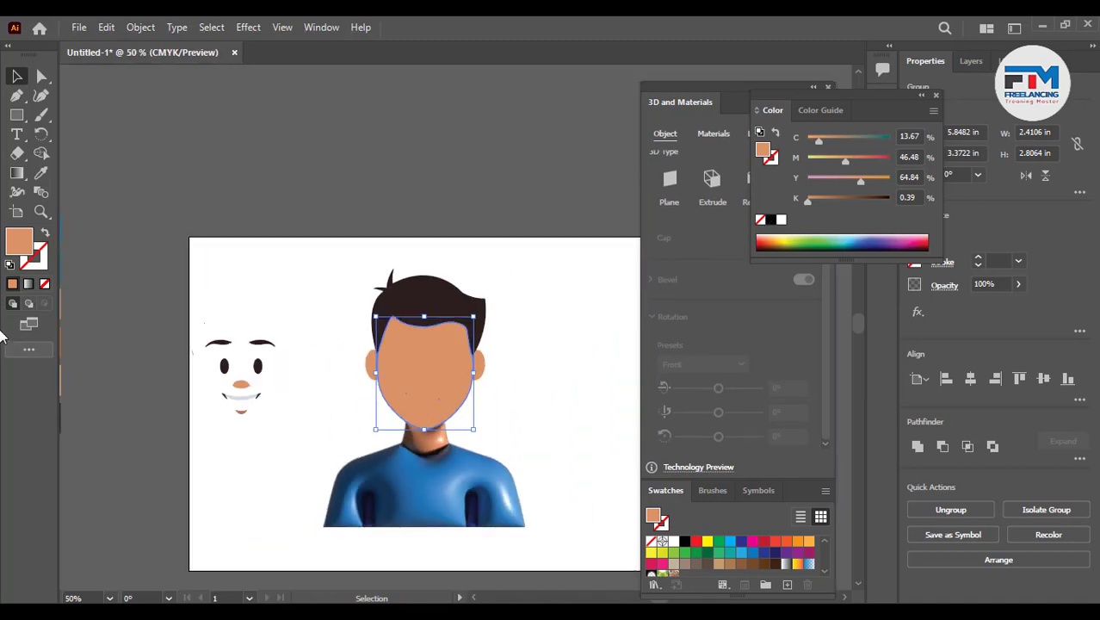
left_click(40, 172)
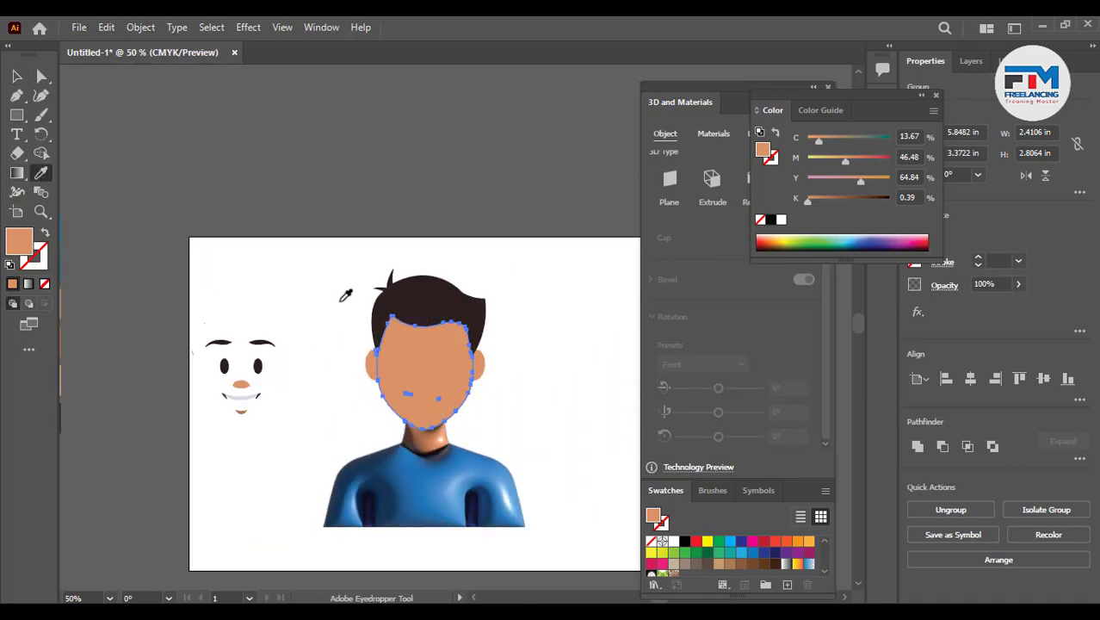
scroll(345, 294, "down", 1)
left_click(143, 354)
left_click(16, 76)
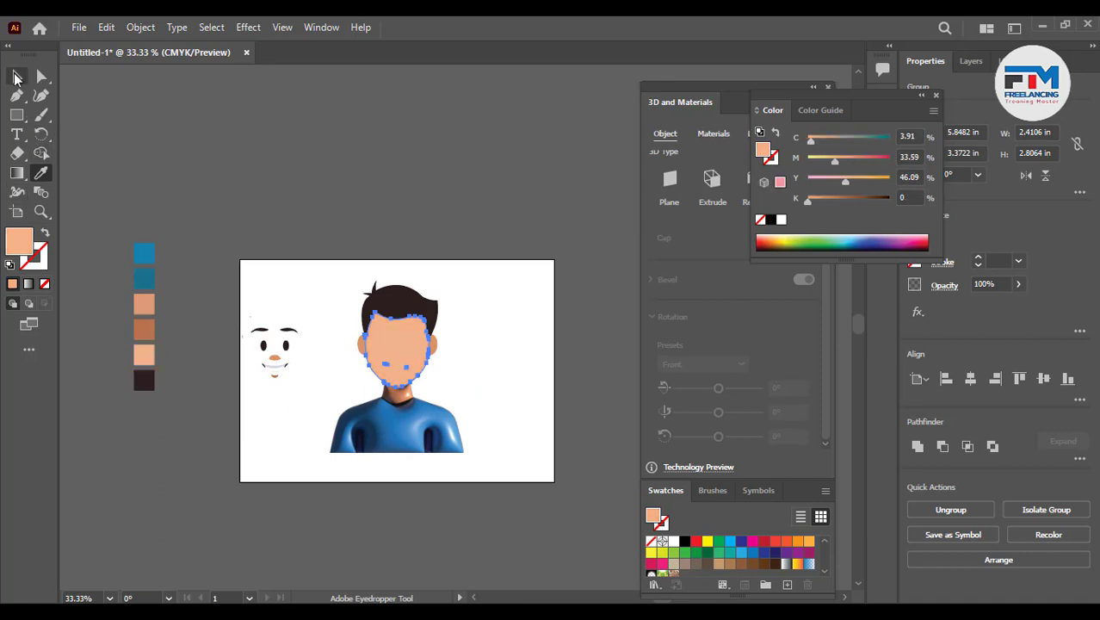
- Select the united face shape and apply the 3D Inflate effect to it
left_click(247, 230)
scroll(406, 379, "up", 4)
left_click(381, 375)
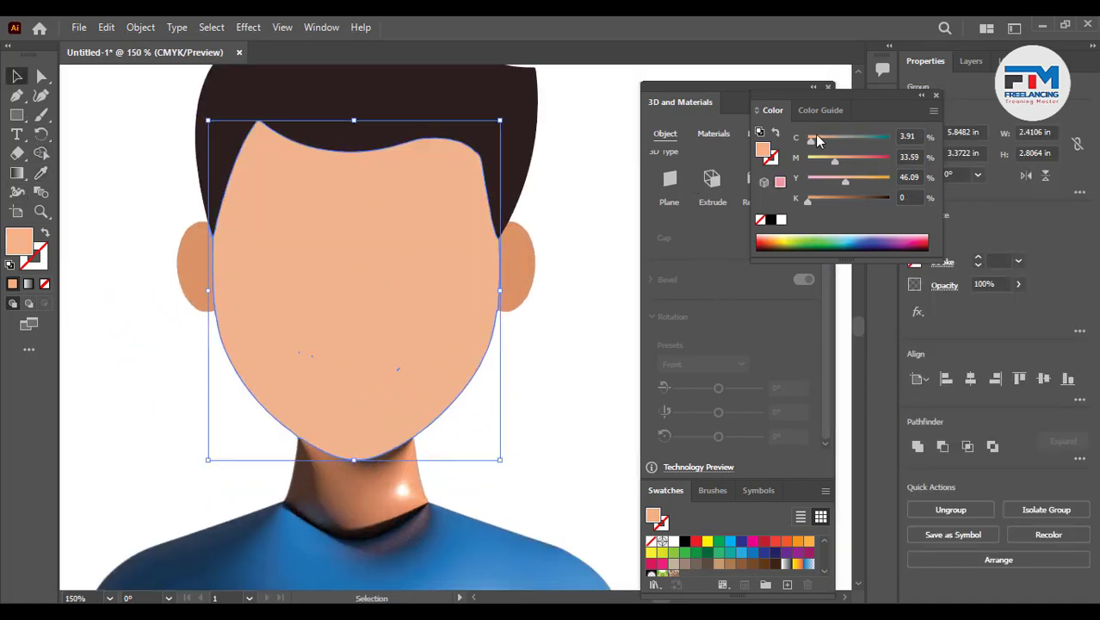
left_click_drag(868, 104, 989, 134)
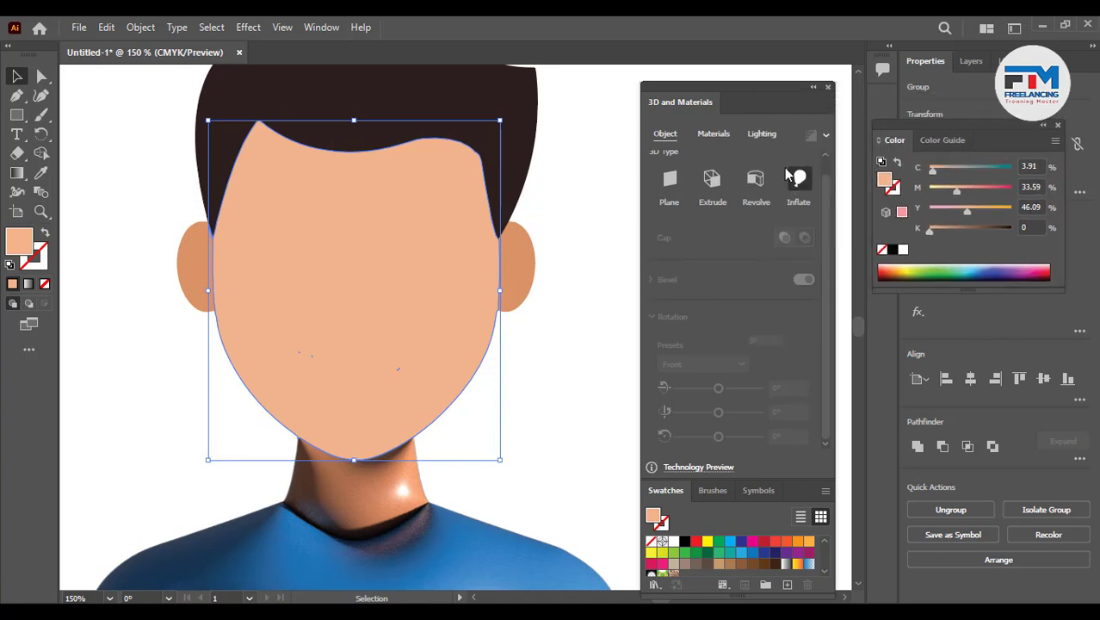
left_click(799, 180)
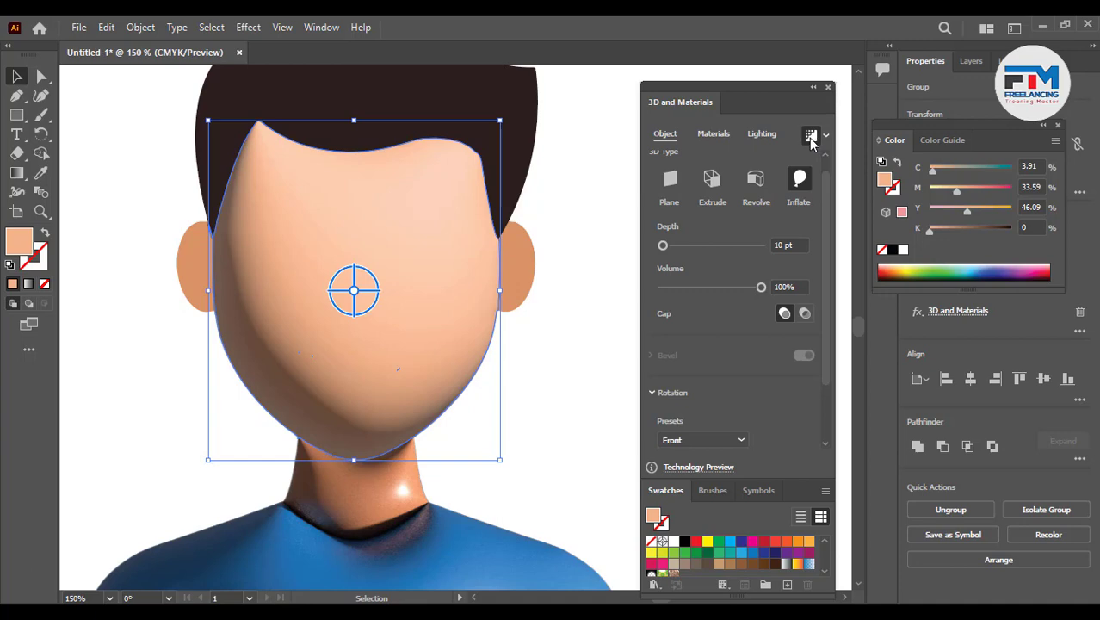
- Turn on Render with Ray Tracing for the face and set its lighting to the Right preset
left_click(811, 137)
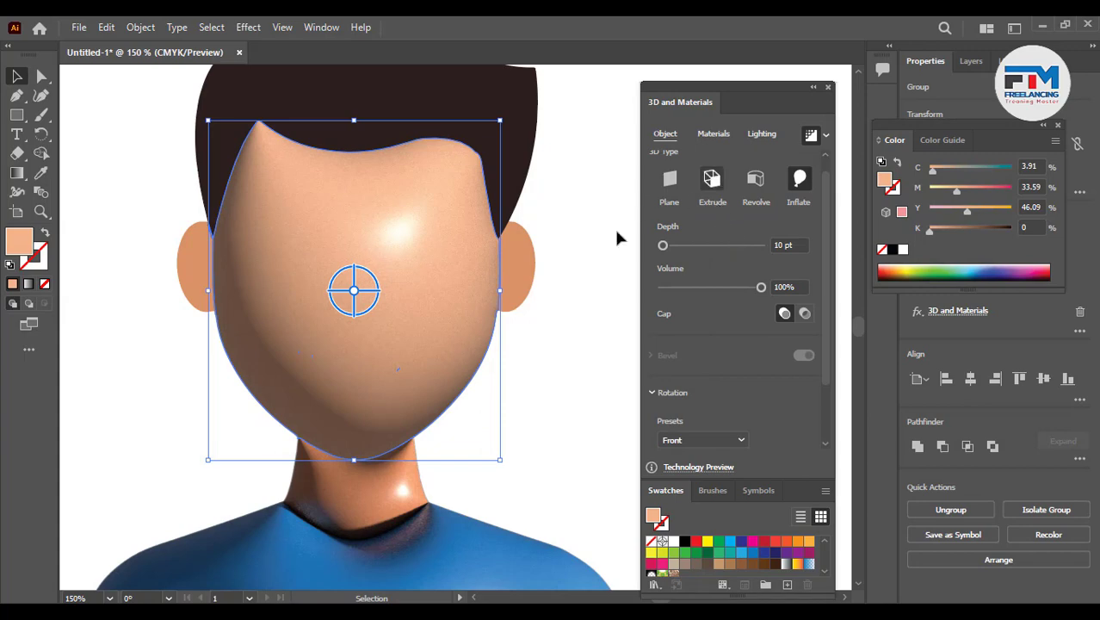
left_click(764, 136)
left_click(799, 180)
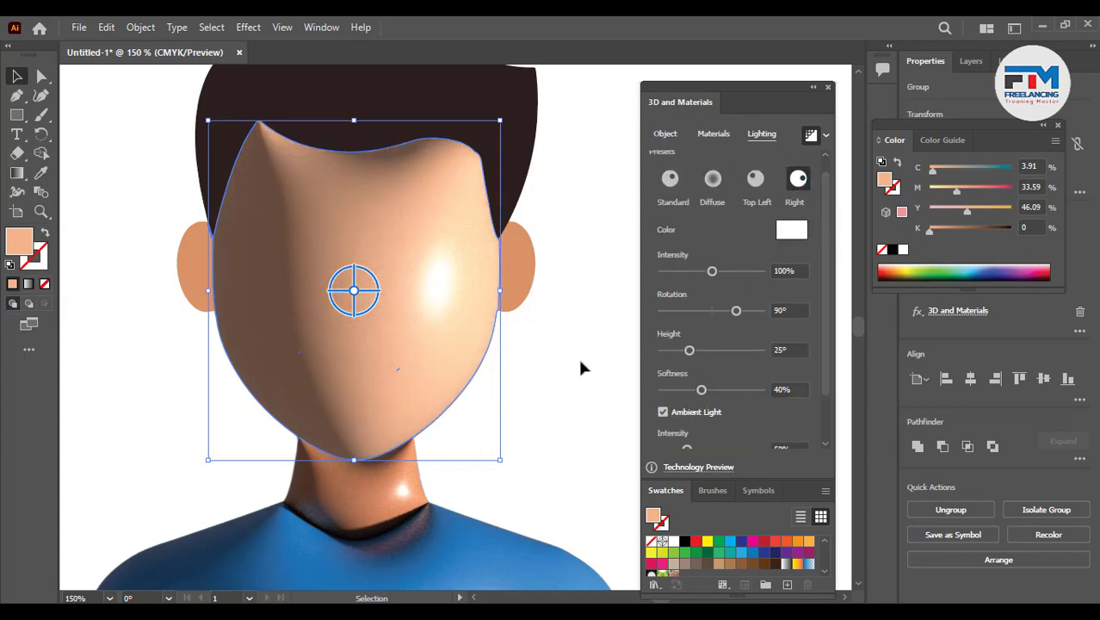
- Adjust the face lighting to 98% intensity, 157° rotation, 41° height and 83% softness
mouse_move(712, 274)
left_mouse_down()
mouse_move(757, 276)
mouse_move(678, 272)
mouse_move(707, 277)
left_mouse_up()
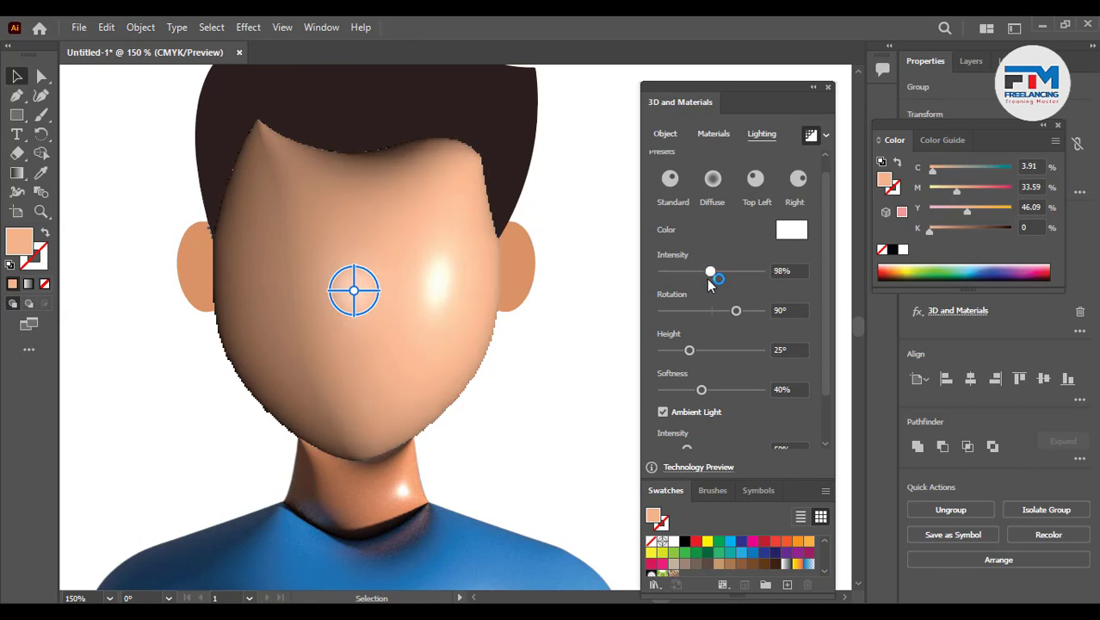
left_click(738, 315)
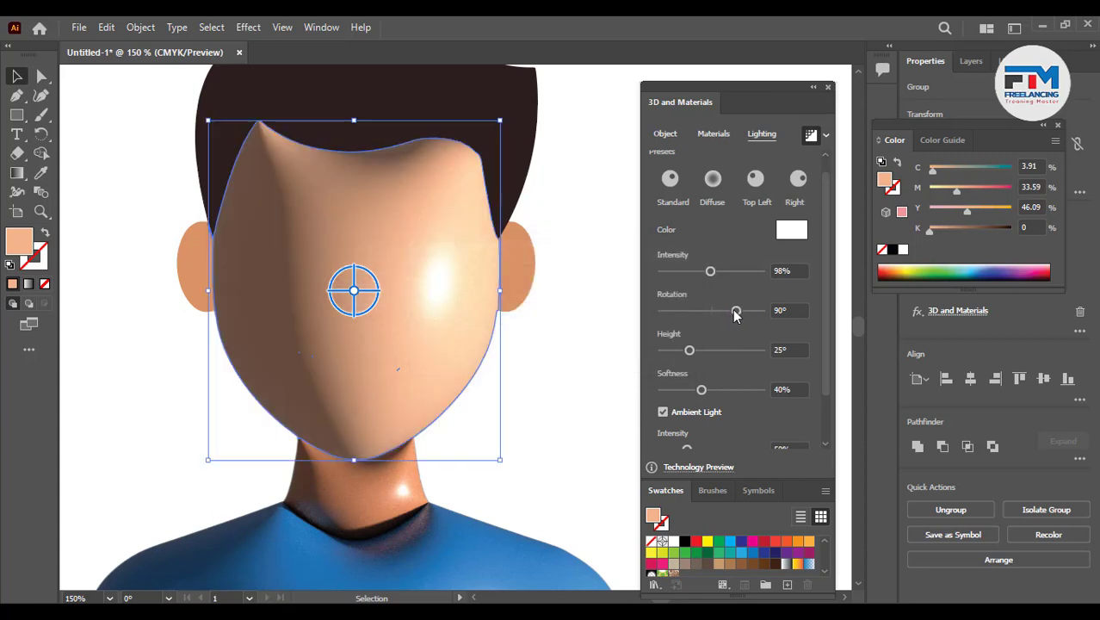
left_click_drag(736, 311, 766, 313)
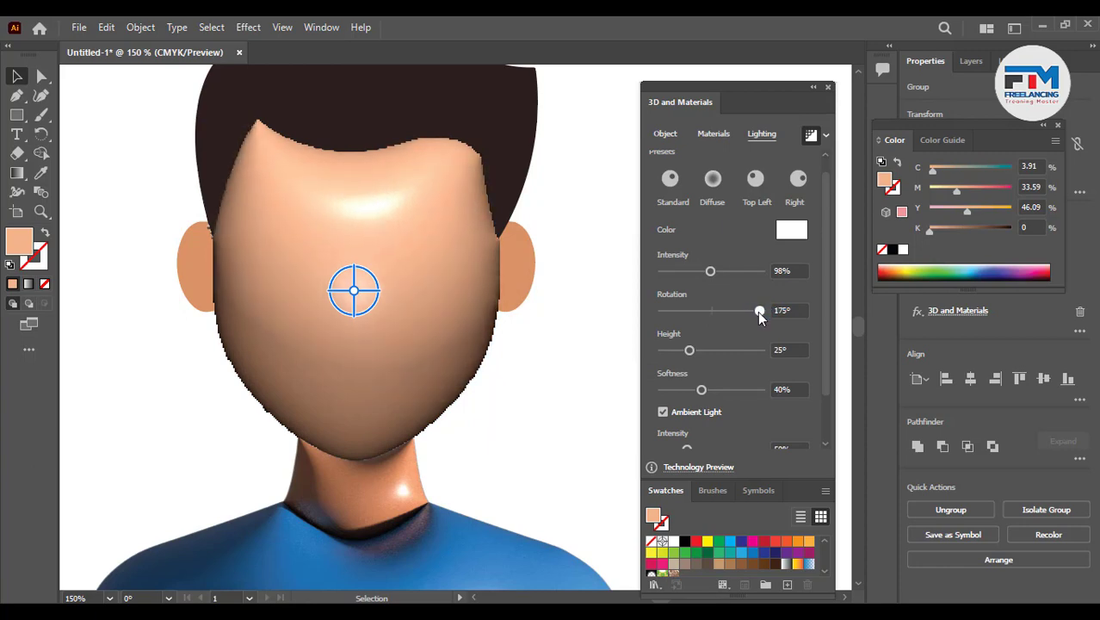
left_click_drag(755, 315, 752, 314)
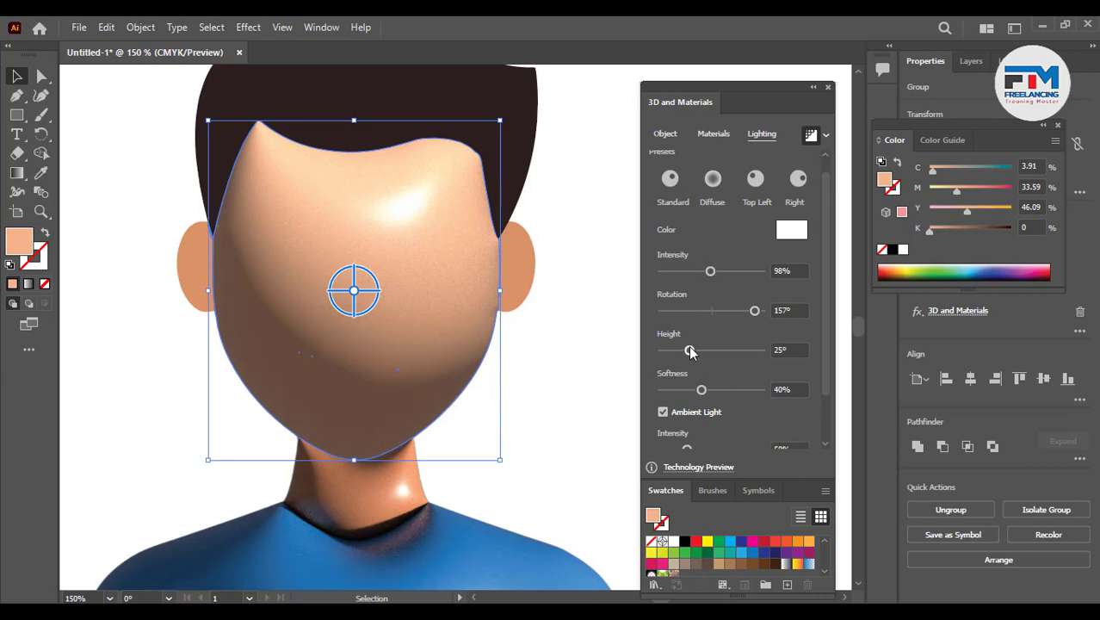
left_click_drag(698, 348, 709, 354)
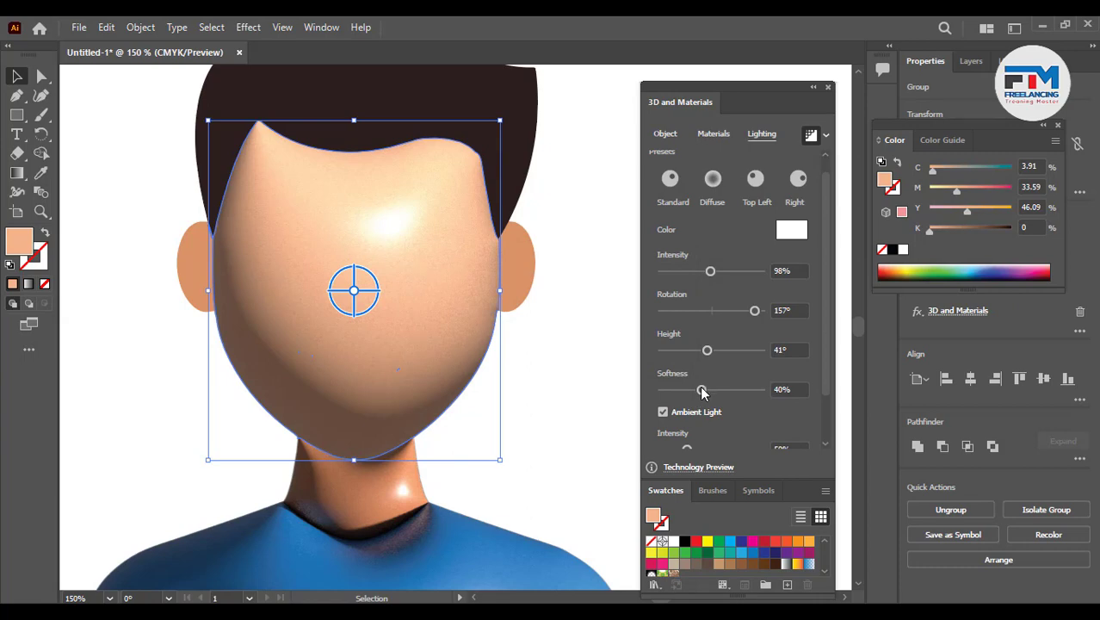
left_click_drag(710, 390, 744, 392)
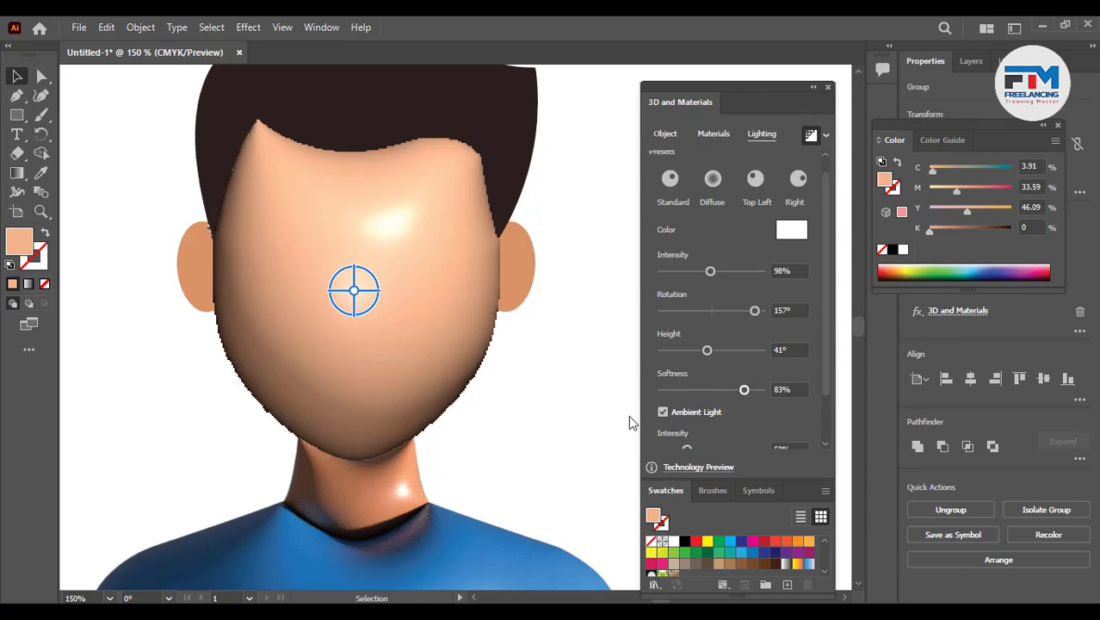
- Move the group of eyes, brows, nose and mouth from beside the character onto the face
left_click(556, 366)
scroll(370, 412, "down", 4)
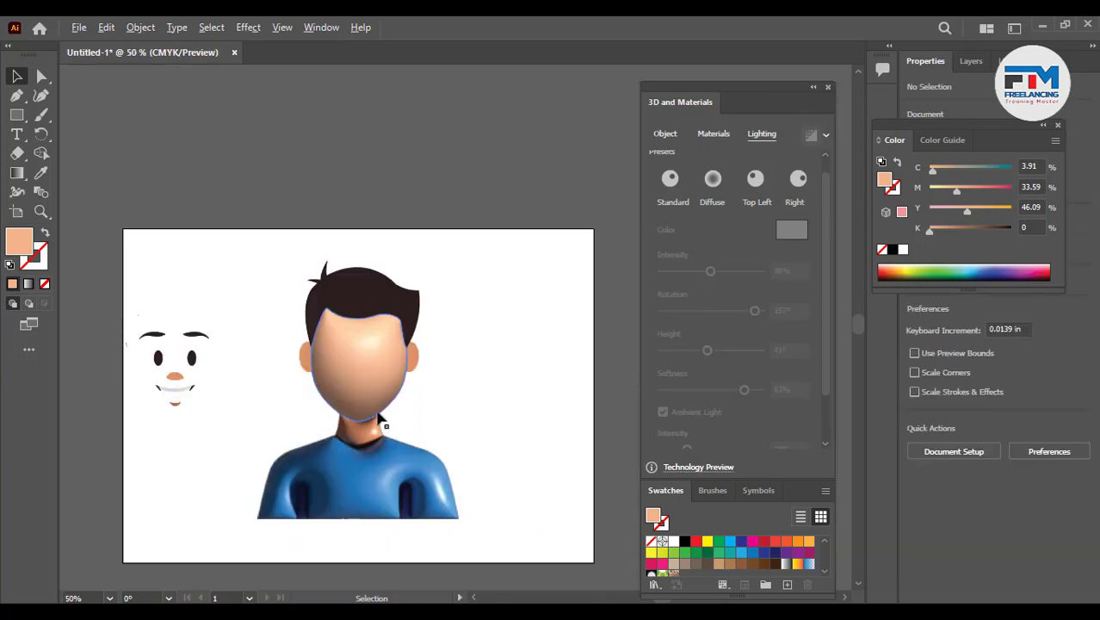
scroll(358, 441, "up", 1)
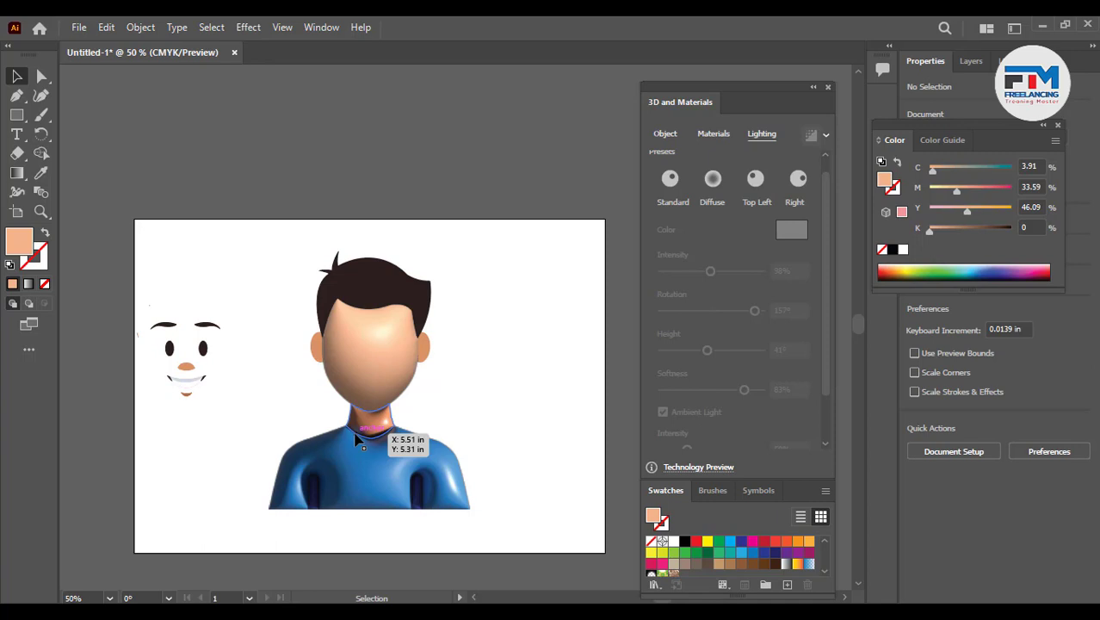
left_click(166, 377)
left_click_drag(369, 381, 366, 377)
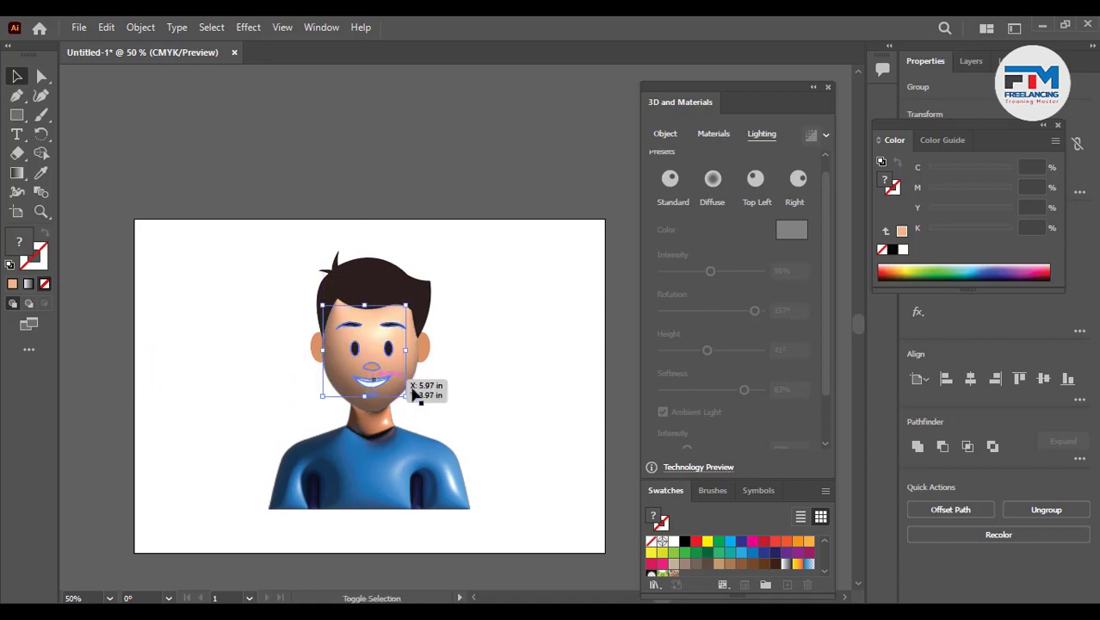
left_click(409, 395)
- Ungroup the facial features and delete the stray shape at the face's left edge
scroll(352, 371, "up", 2)
scroll(435, 390, "up", 2)
left_click(388, 388)
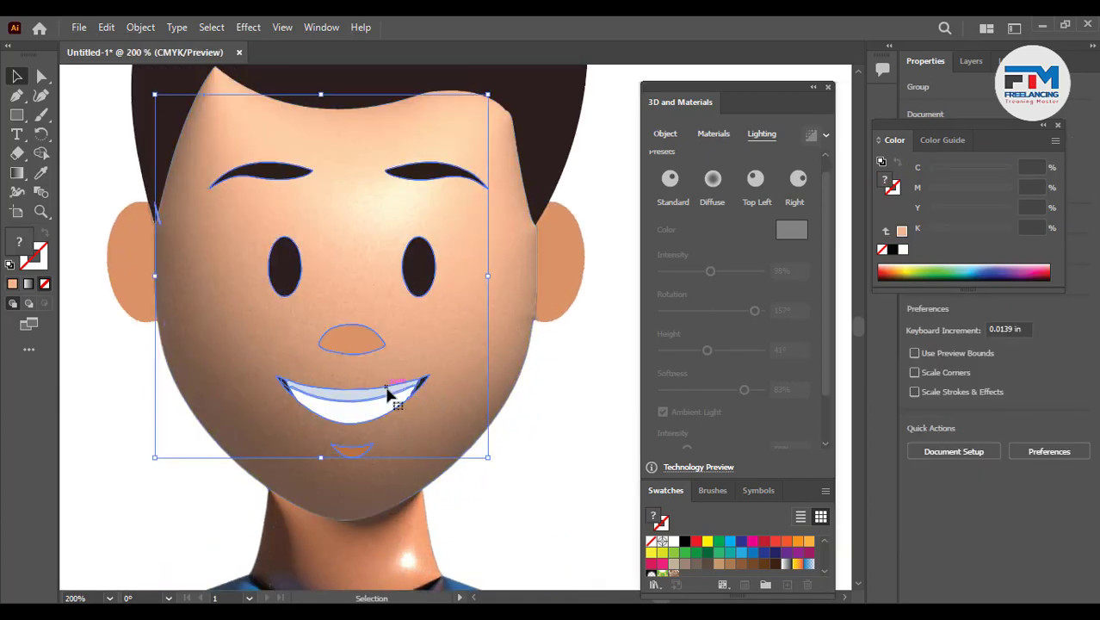
right_click(388, 389)
left_click(434, 242)
left_click(223, 271)
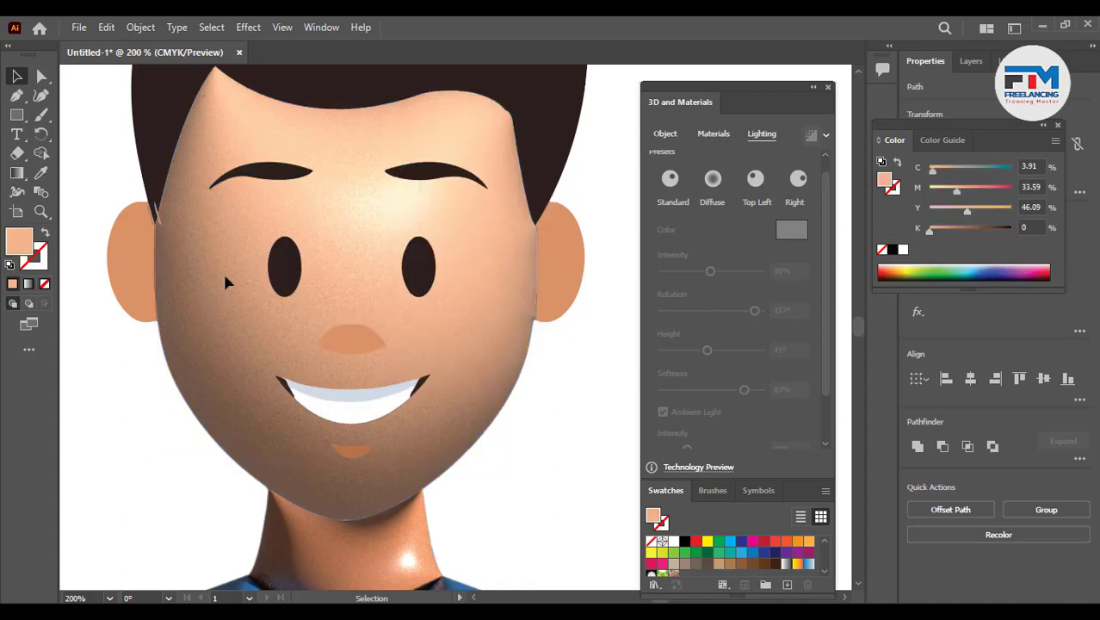
left_click(159, 222)
key("Delete")
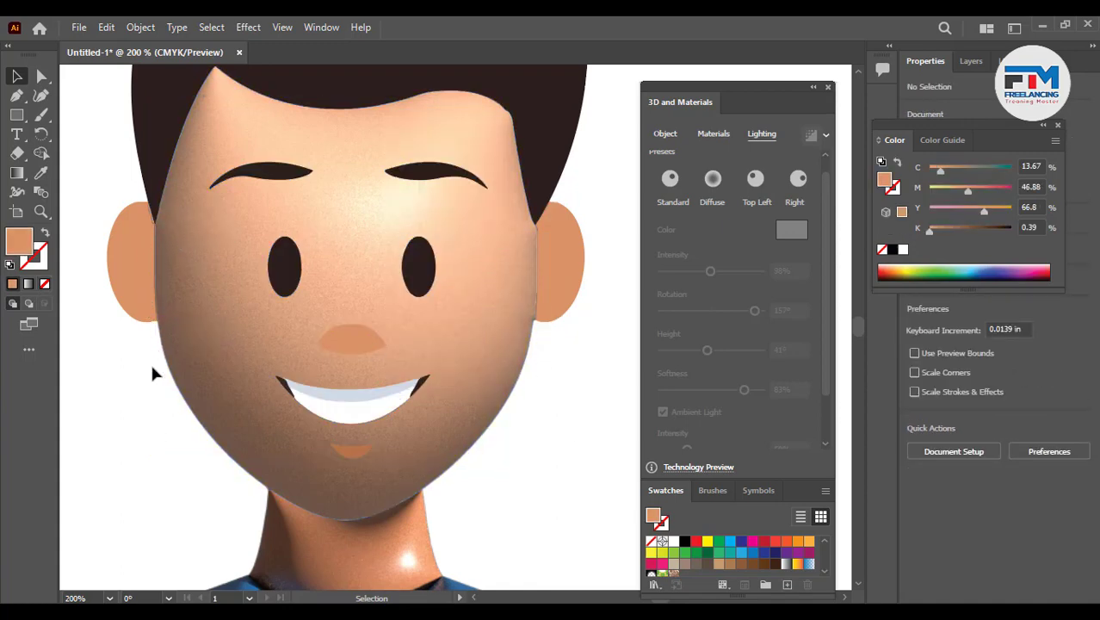
- Select the nose, apply the 3D Inflate effect to it and turn on Render with Ray Tracing
left_click(357, 459)
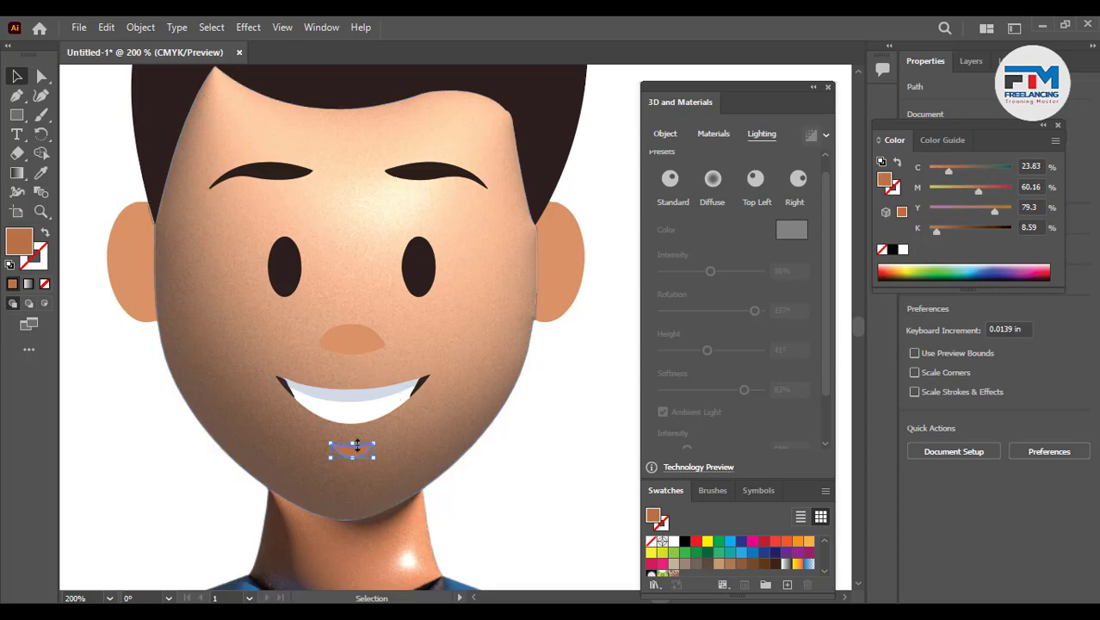
left_click(370, 352)
scroll(366, 352, "up", 4)
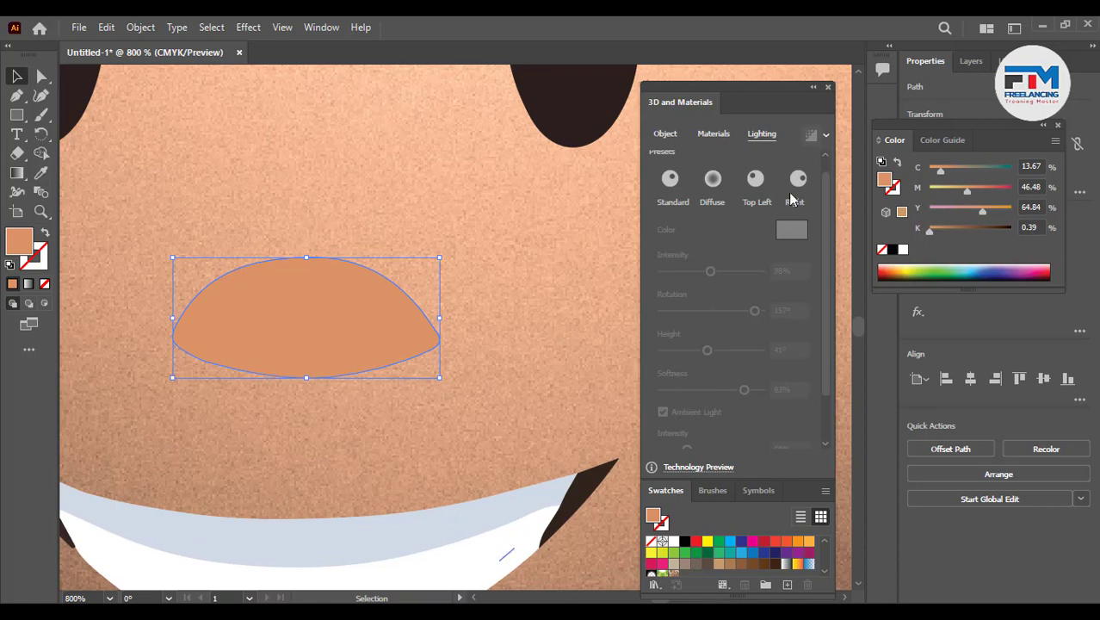
left_click(668, 136)
left_click(800, 178)
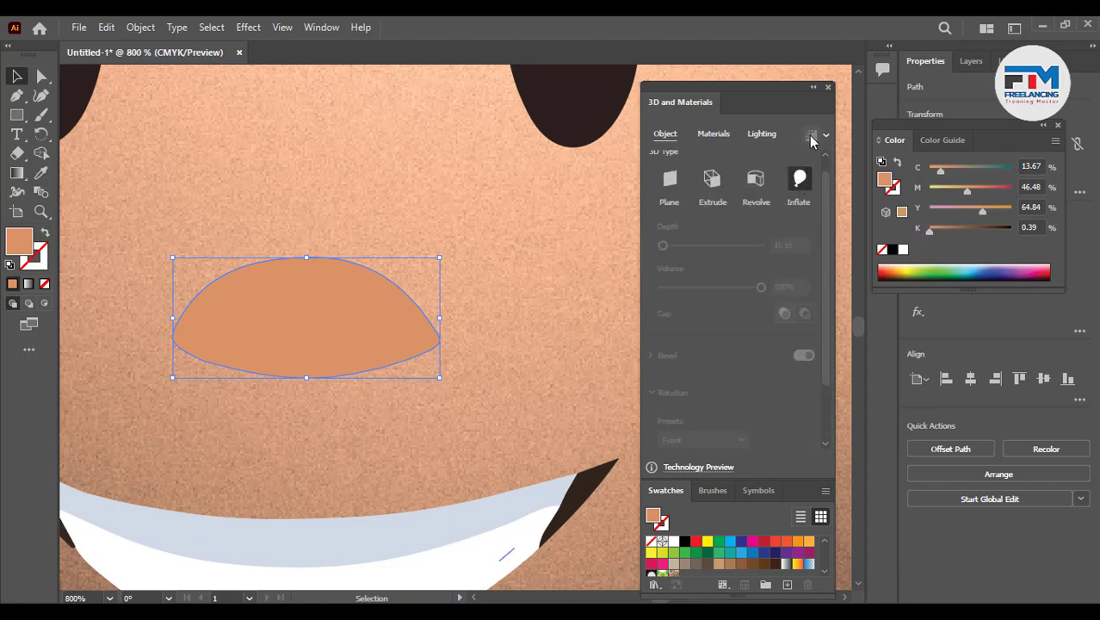
left_click(812, 137)
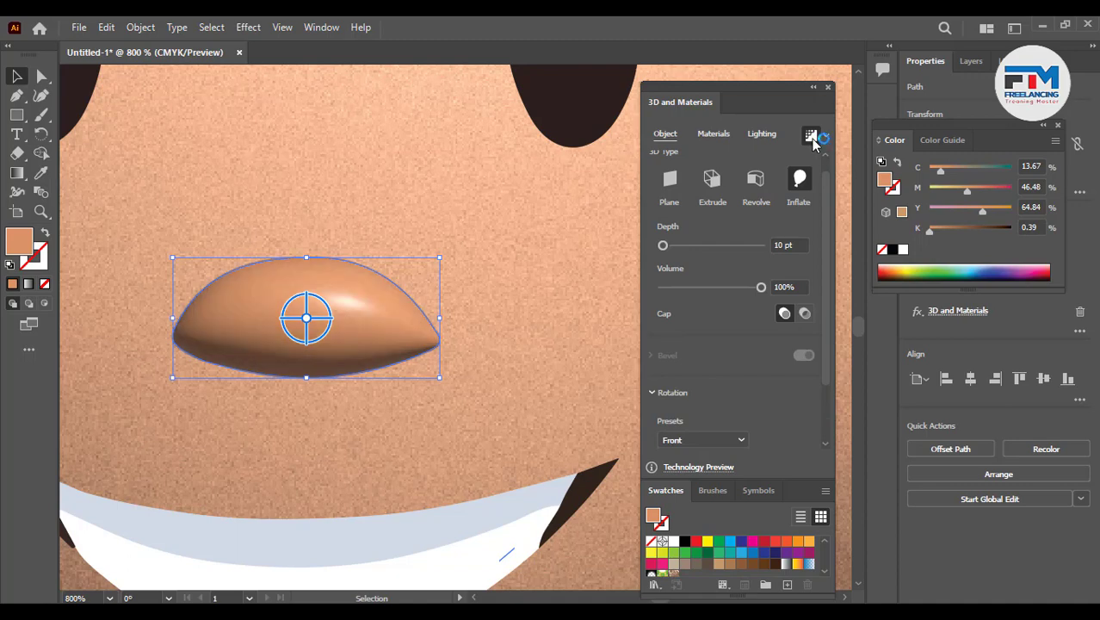
- Set the nose lighting to 145% intensity, 92° rotation, 74° height and 44% softness
left_click(762, 135)
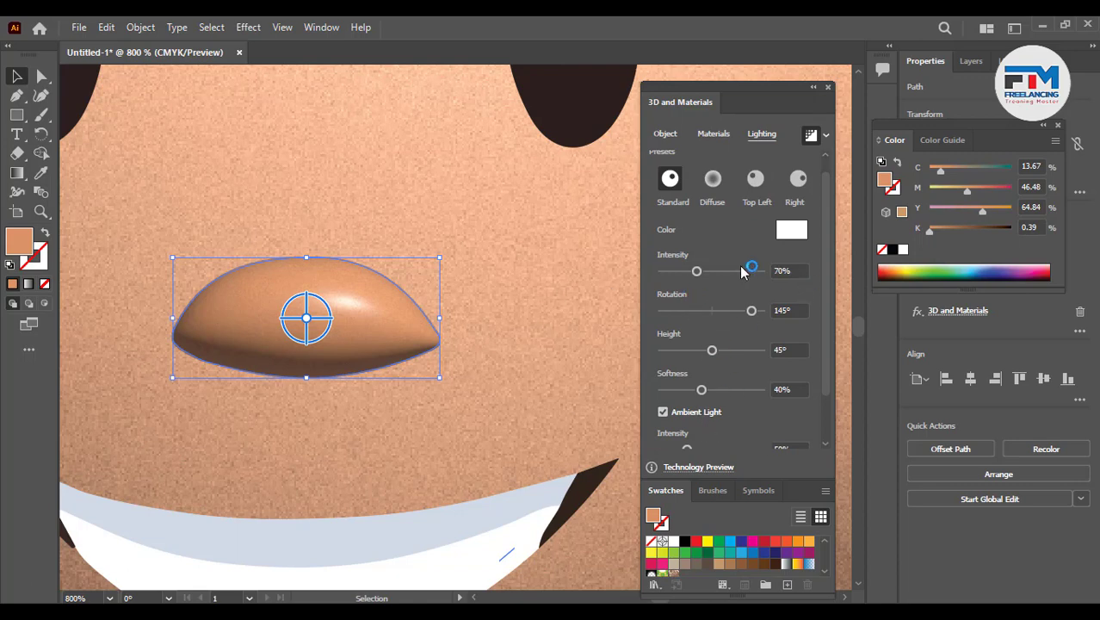
left_click_drag(698, 271, 734, 278)
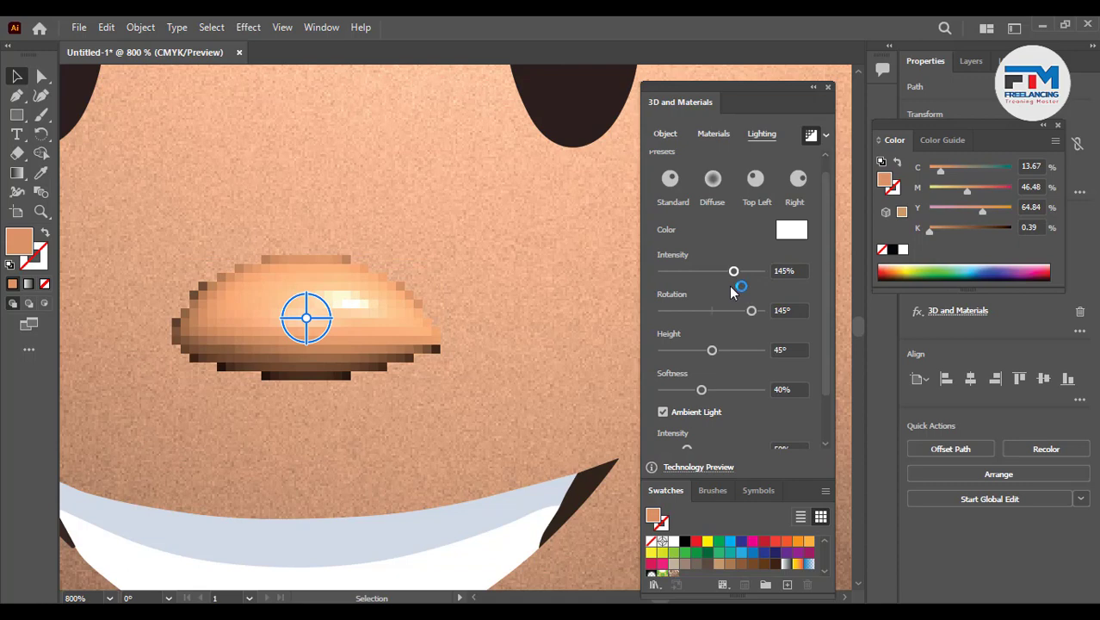
left_click_drag(746, 317, 737, 311)
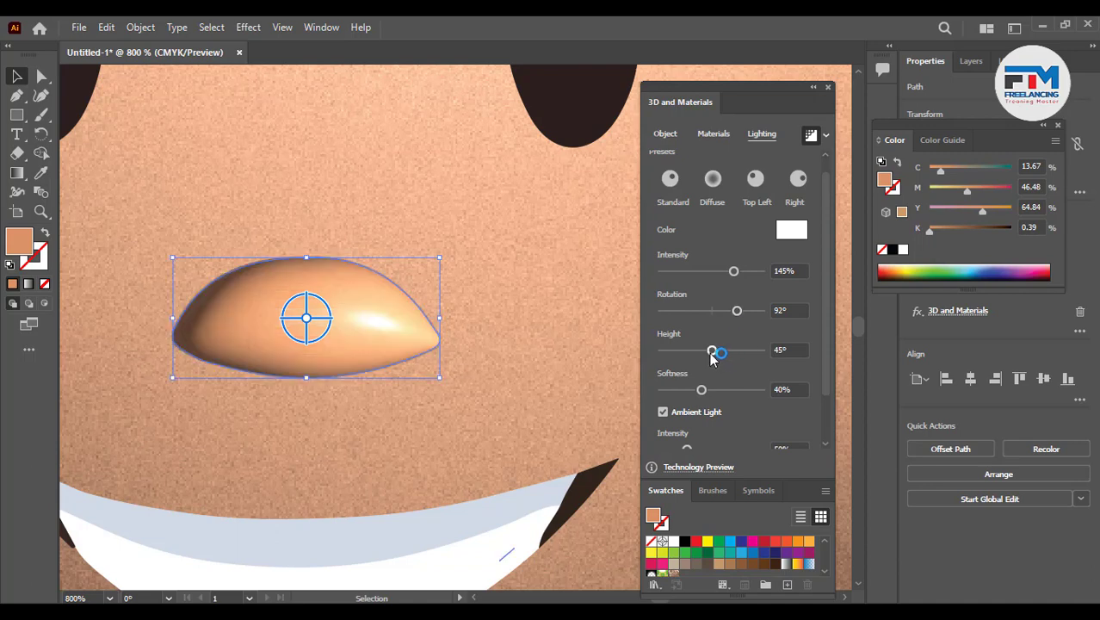
left_click_drag(713, 351, 746, 360)
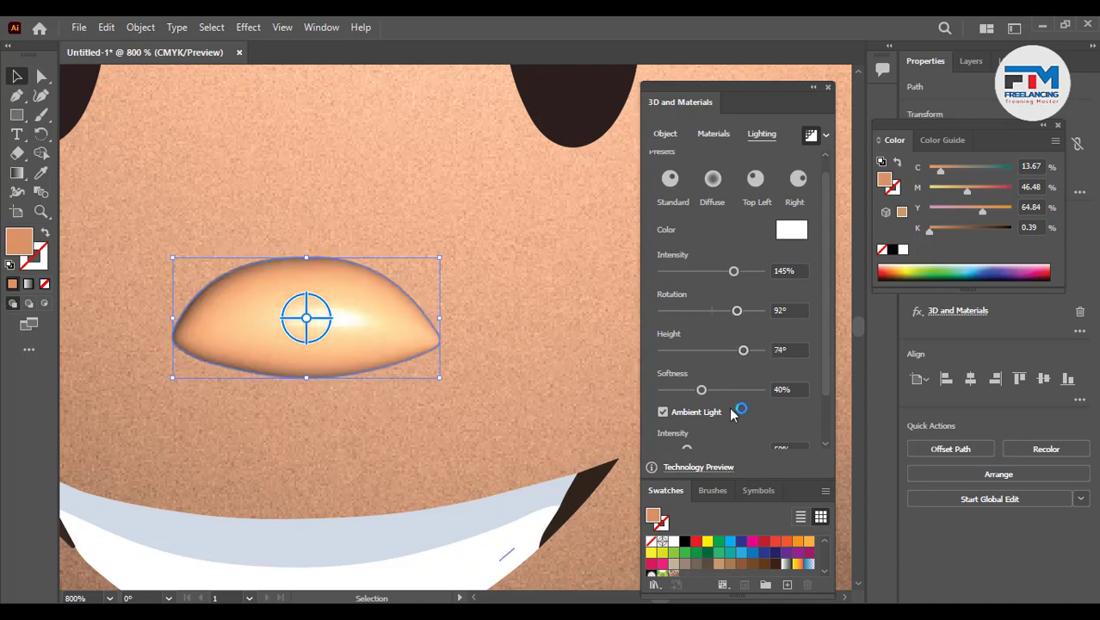
left_click_drag(702, 392, 729, 393)
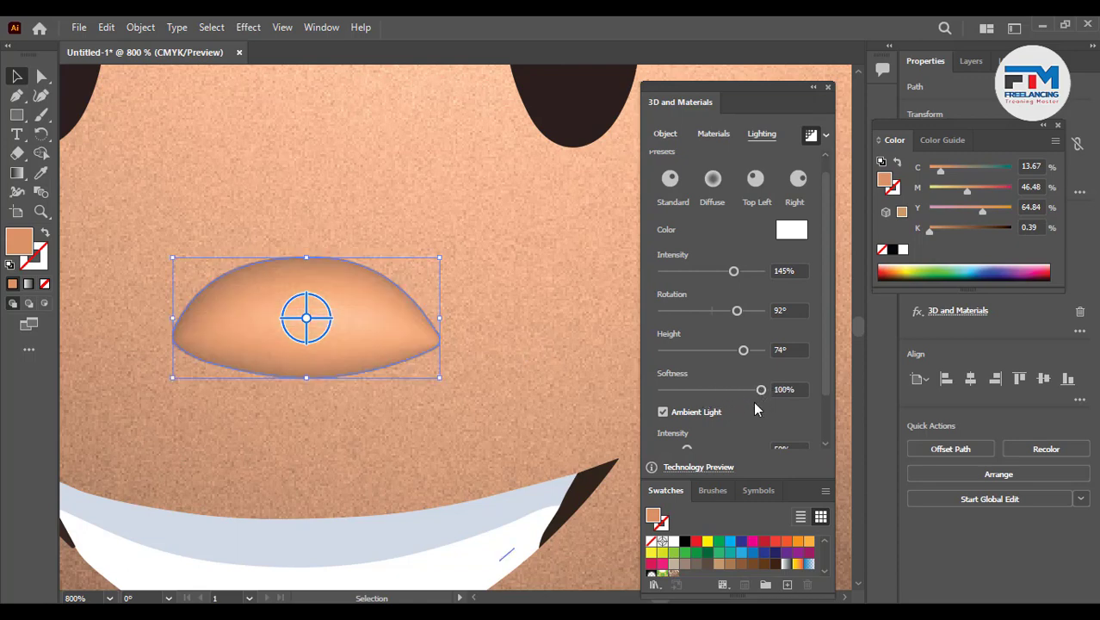
left_click_drag(756, 401, 705, 397)
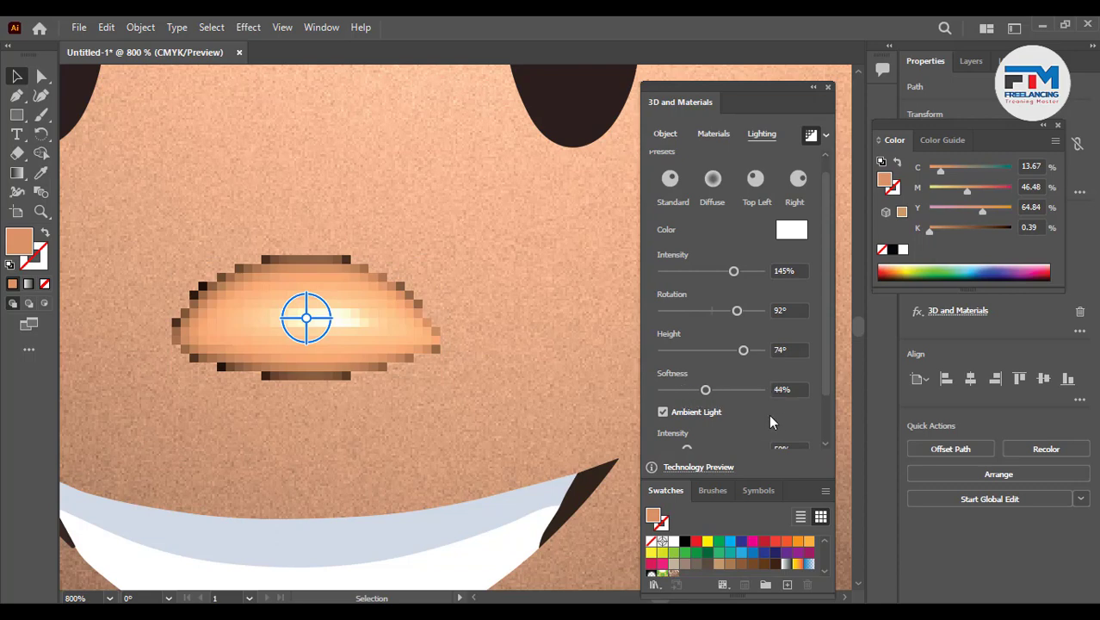
- Raise the nose's ambient light intensity to 101% and turn on shadows
scroll(761, 412, "down", 1)
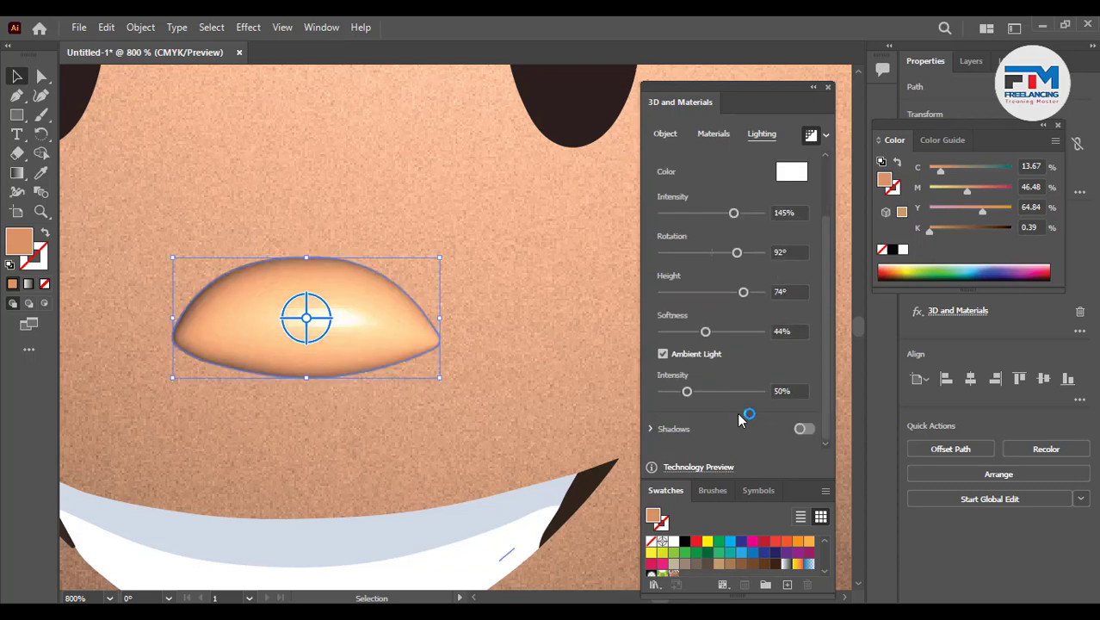
left_click_drag(687, 392, 713, 400)
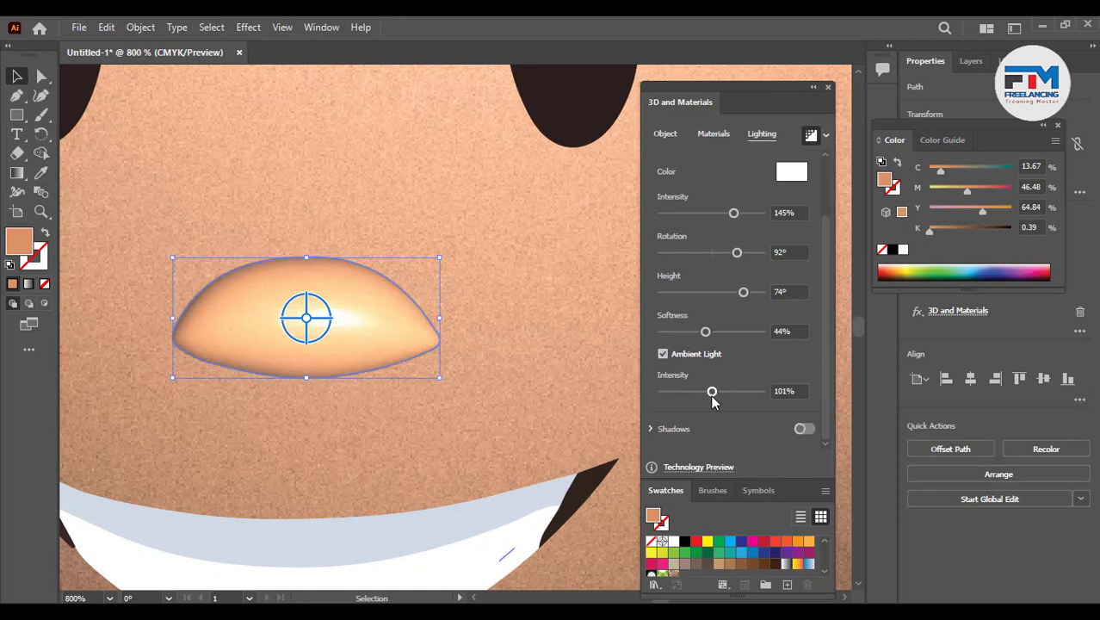
left_click(804, 429)
- Set the nose shadow's distance from object to 20% and shadow bounds to 180%, keeping Behind Object position
scroll(755, 434, "down", 3)
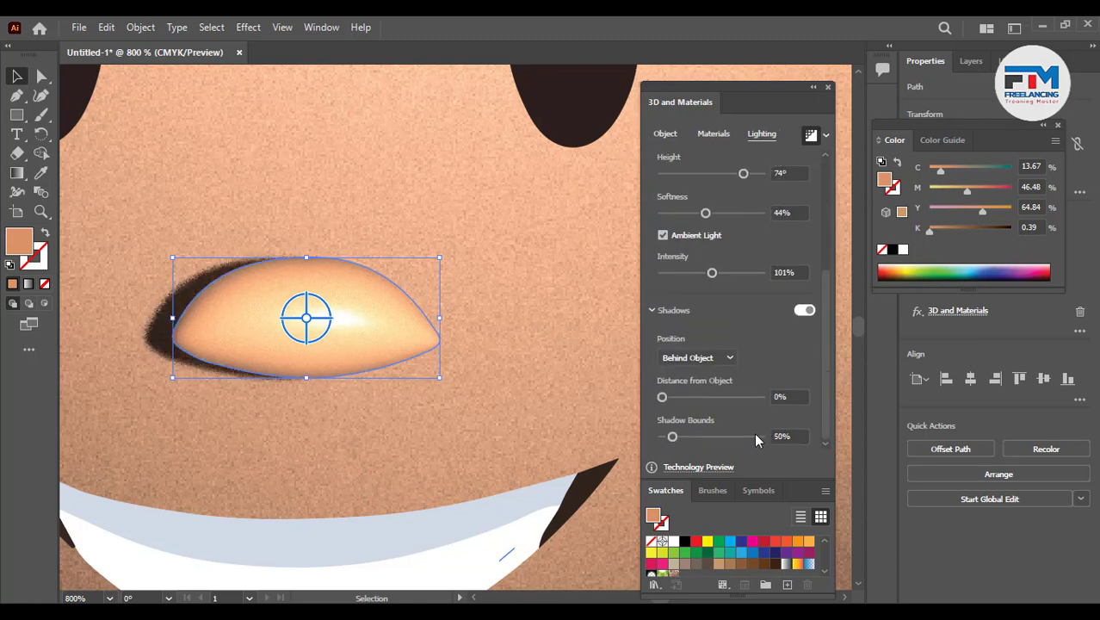
left_click_drag(663, 398, 709, 439)
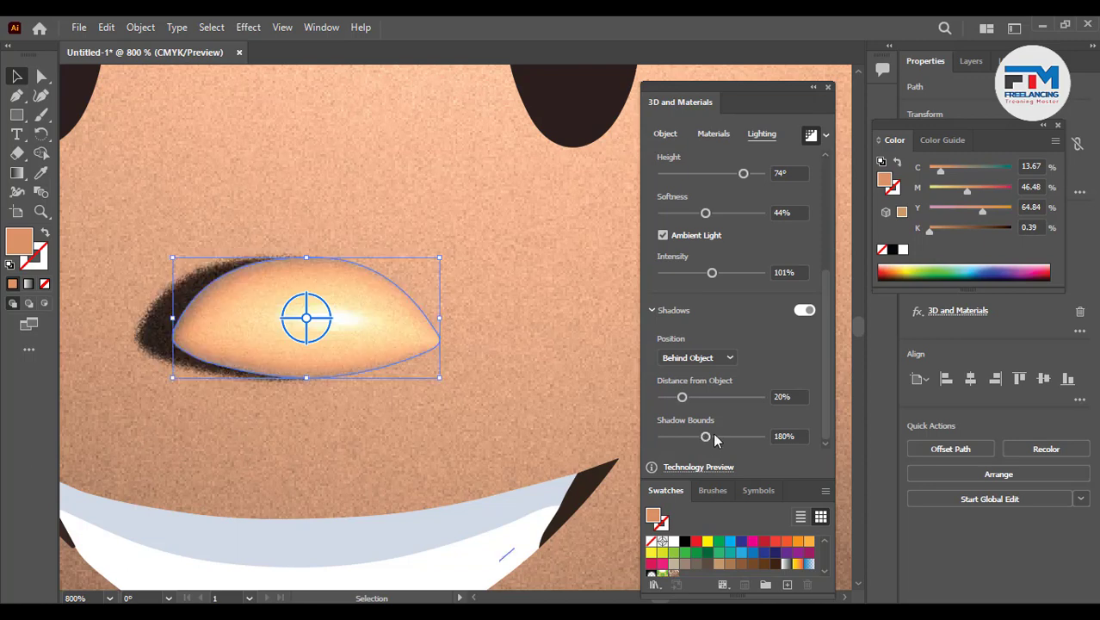
left_click(690, 358)
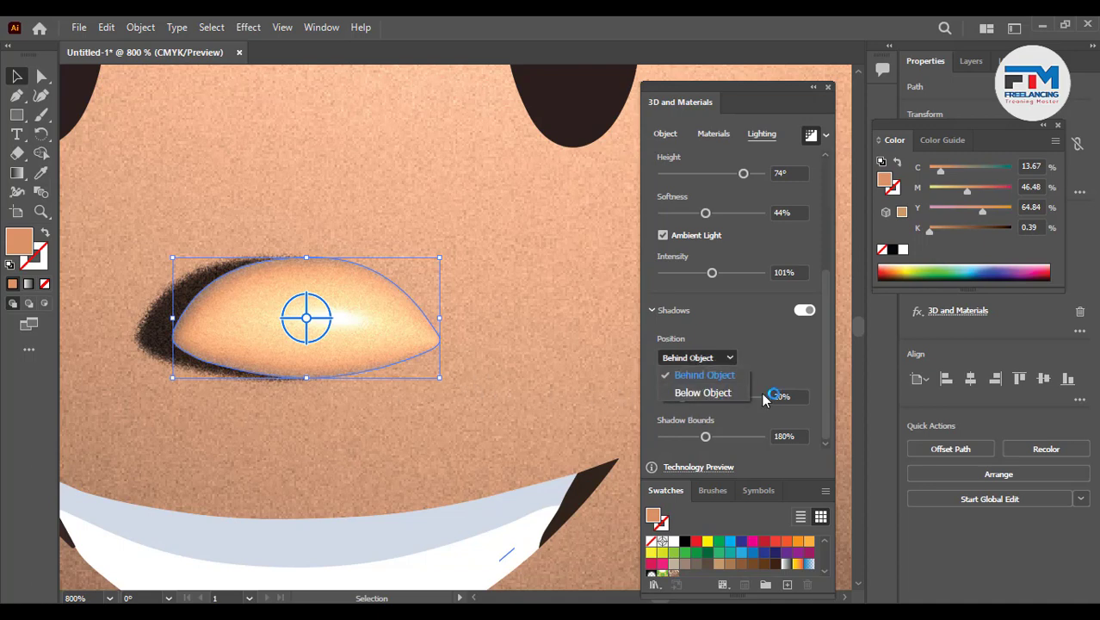
left_click(417, 394)
- Inspect the shaded nose and face at several zoom levels
scroll(440, 424, "down", 4)
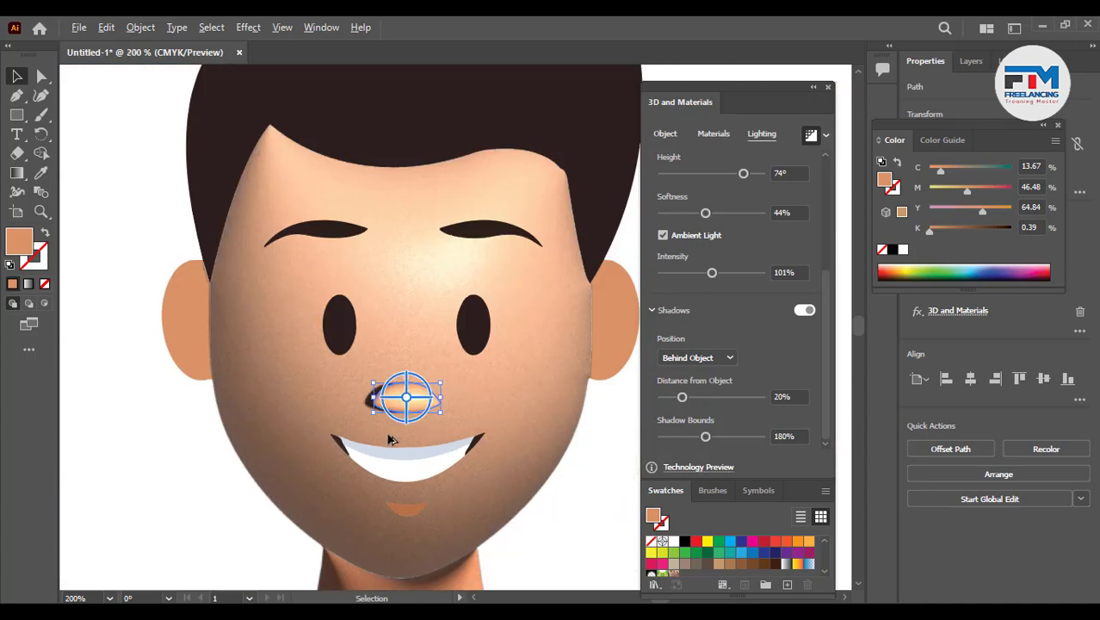
scroll(389, 440, "down", 1)
left_click(196, 416)
scroll(201, 422, "down", 2)
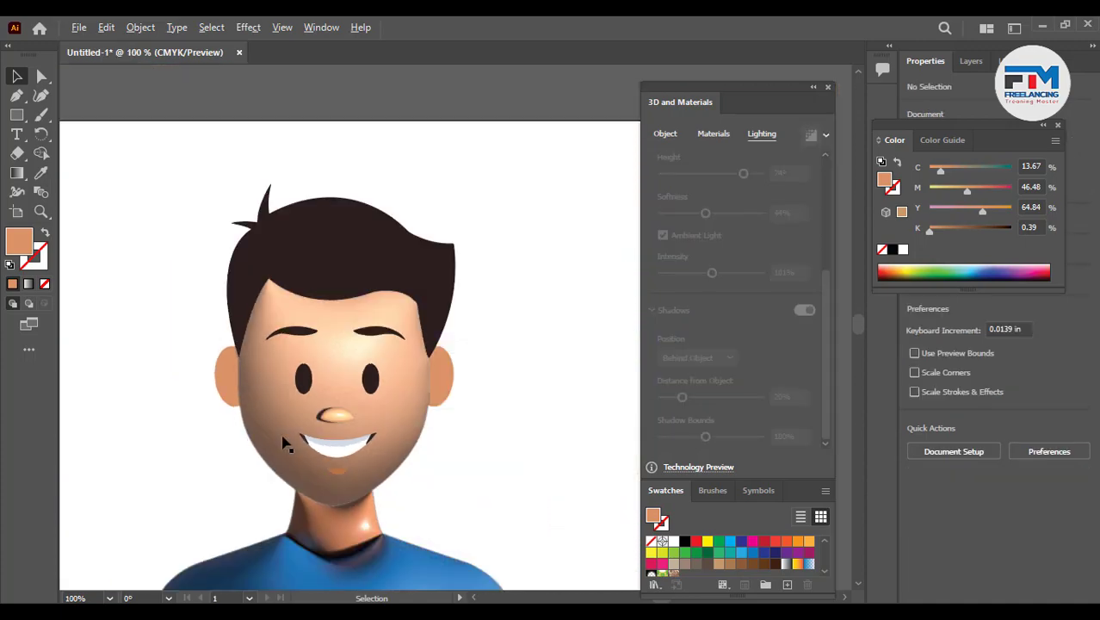
scroll(400, 433, "up", 1)
scroll(364, 414, "up", 2)
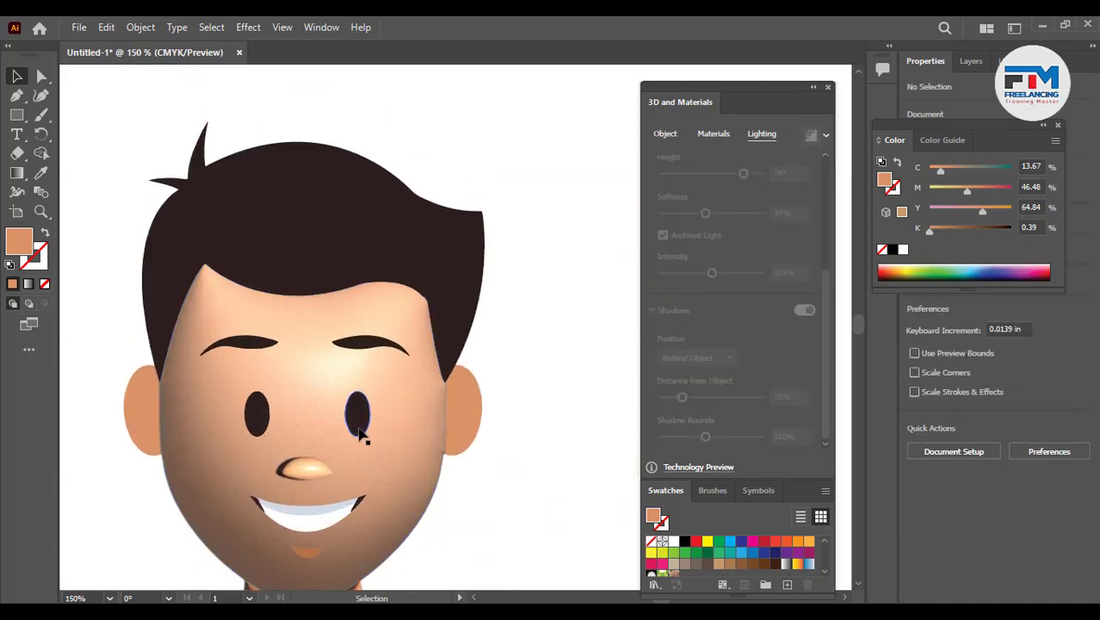
scroll(322, 443, "down", 2)
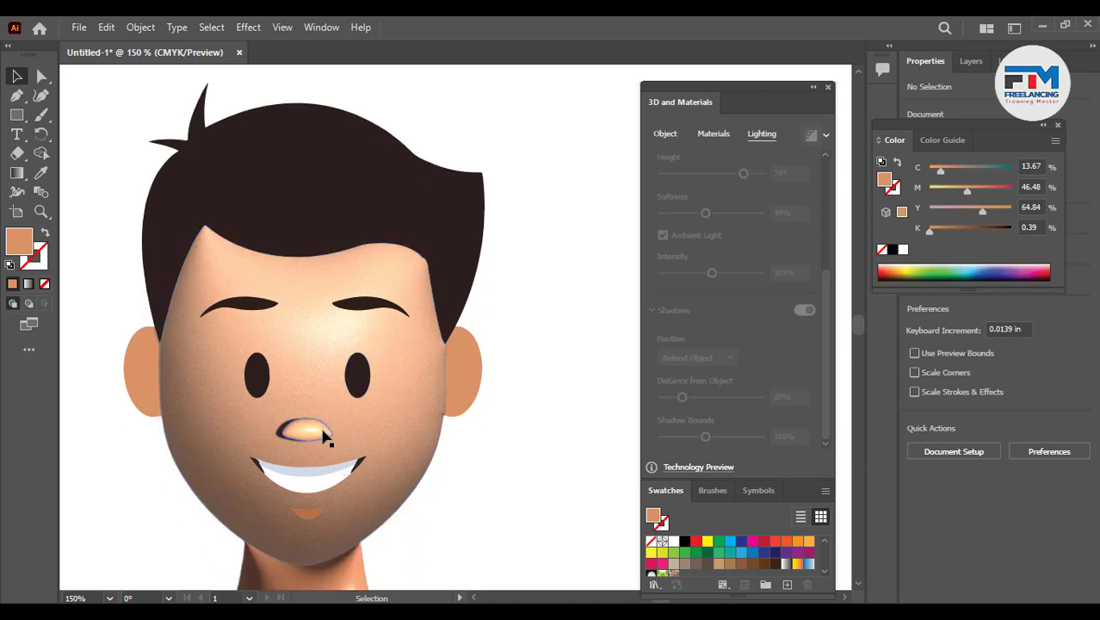
scroll(325, 450, "down", 1)
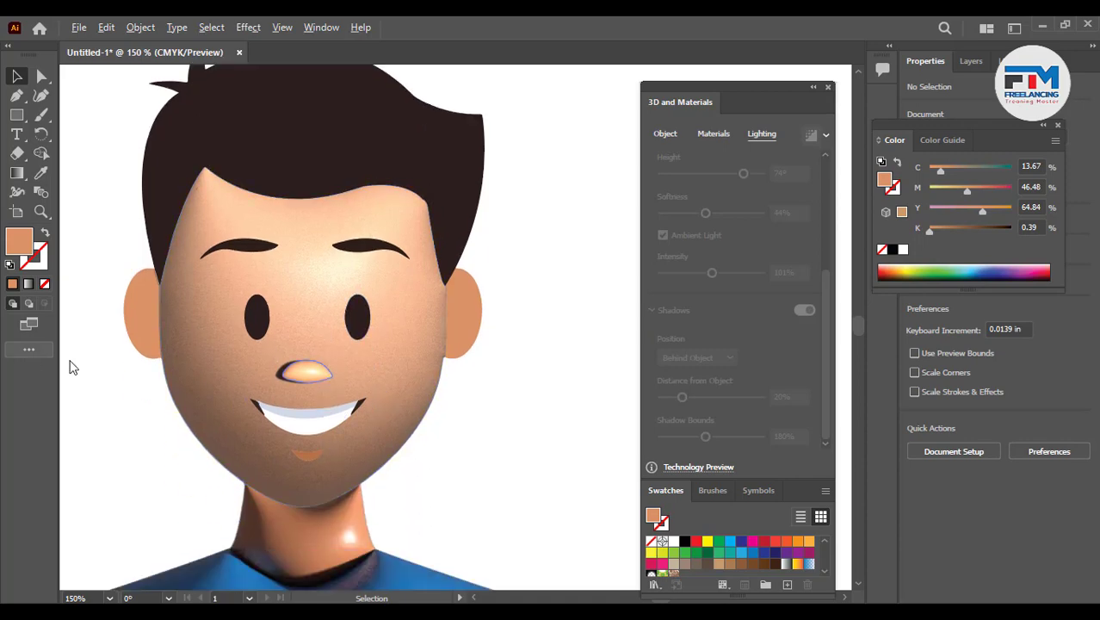
scroll(182, 365, "down", 4)
scroll(288, 363, "up", 2)
scroll(245, 386, "up", 2)
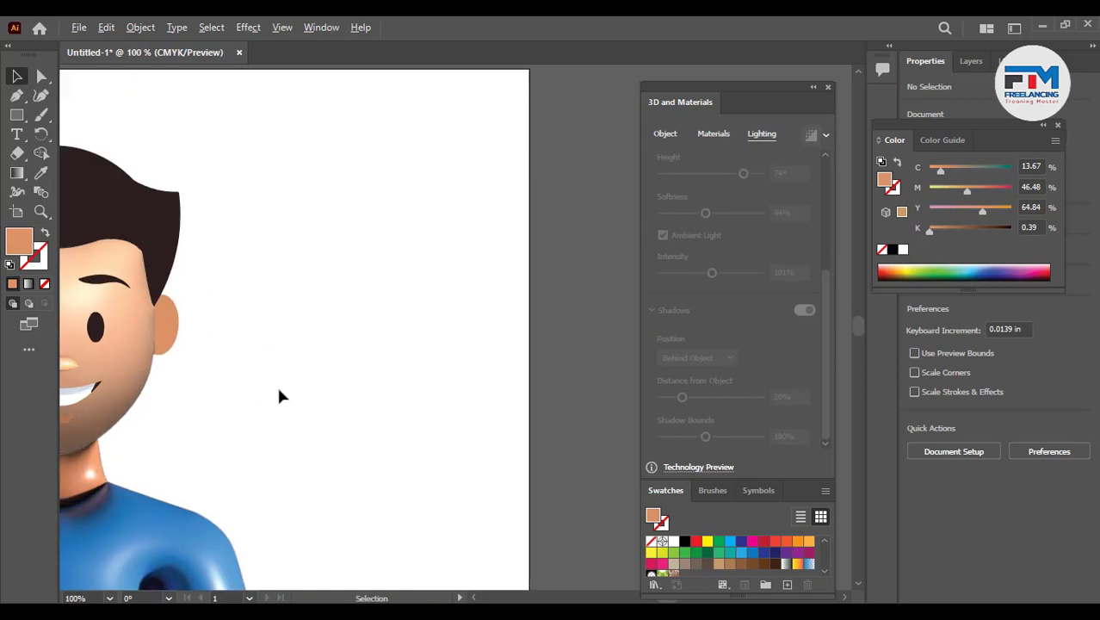
scroll(276, 384, "down", 1)
scroll(225, 403, "up", 2)
- Select the face and raise its light height to 79°
left_click(258, 390)
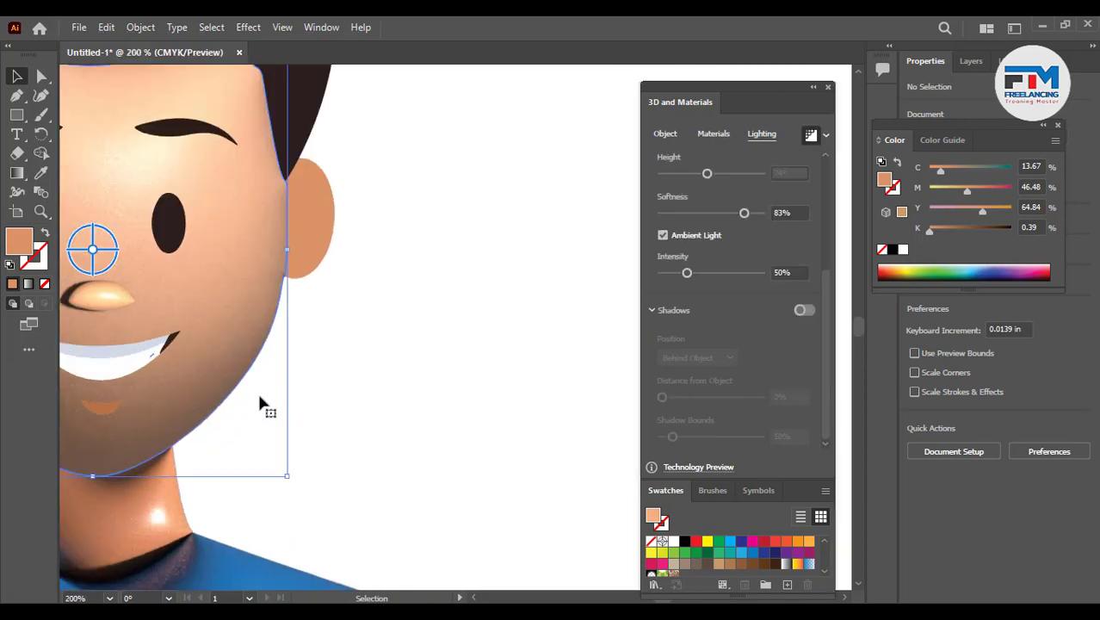
scroll(597, 394, "up", 1)
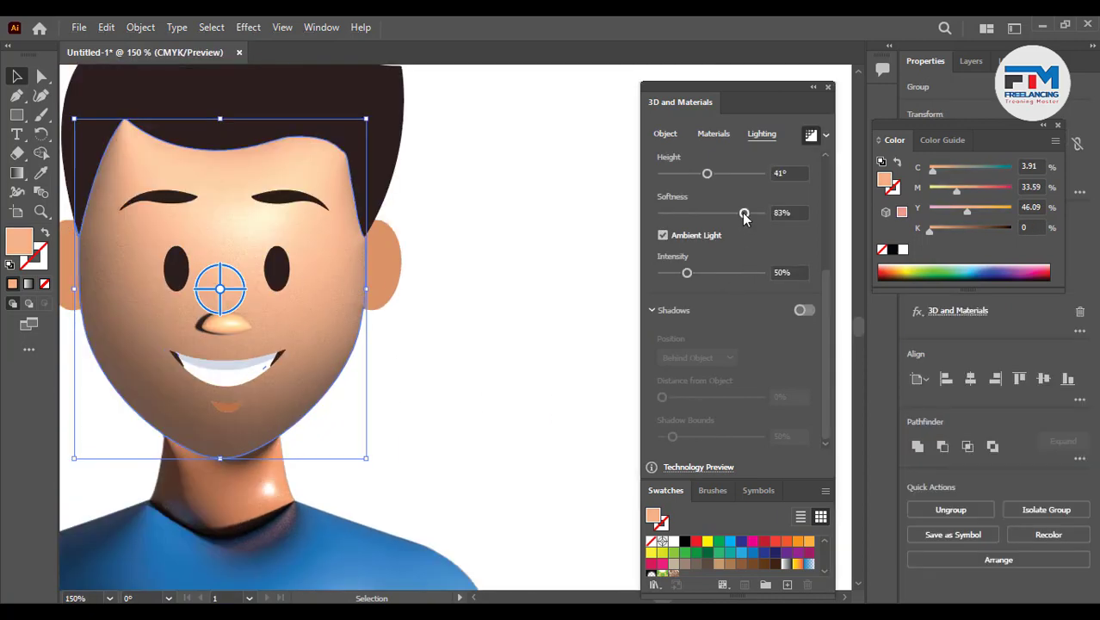
scroll(710, 203, "up", 2)
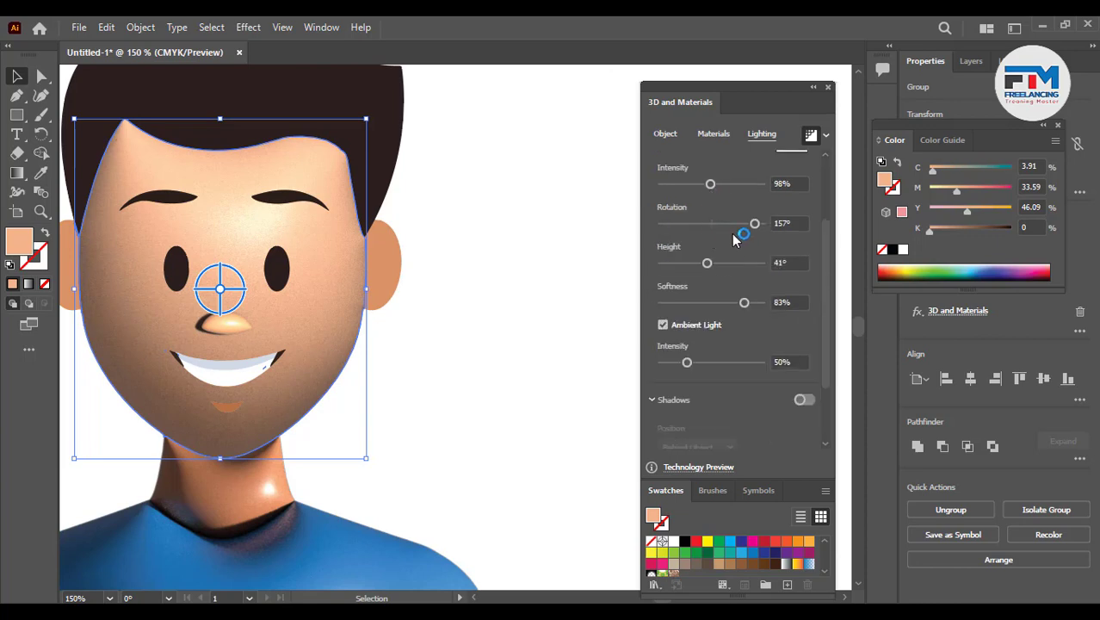
left_click_drag(712, 263, 749, 262)
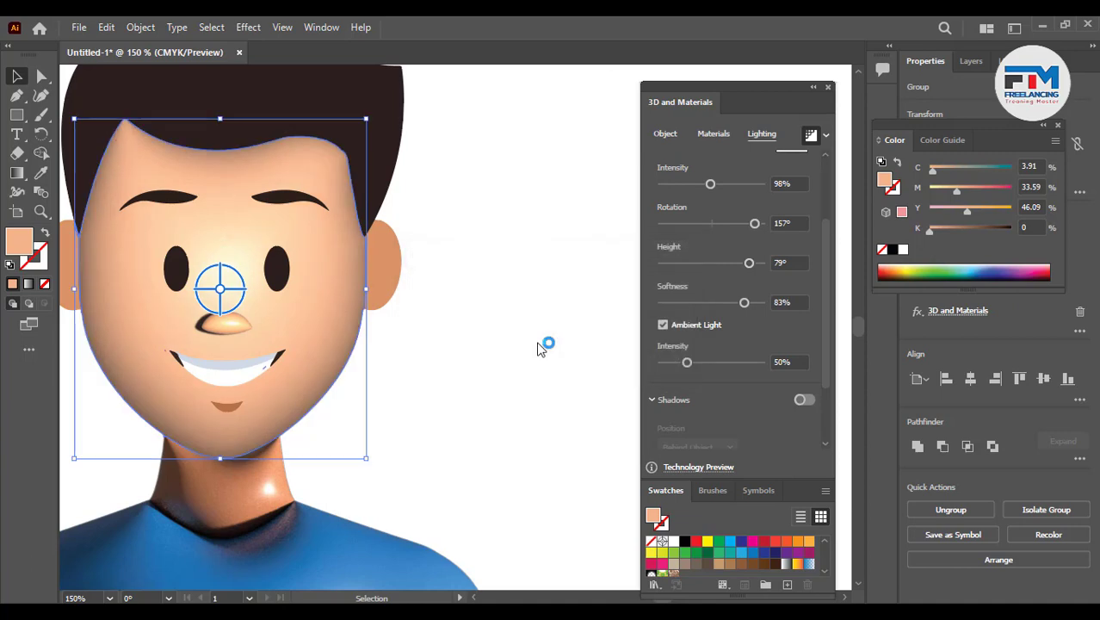
left_click(439, 338)
- Draw a circle with the Ellipse tool in the empty area beside the head
key("ctrl+0")
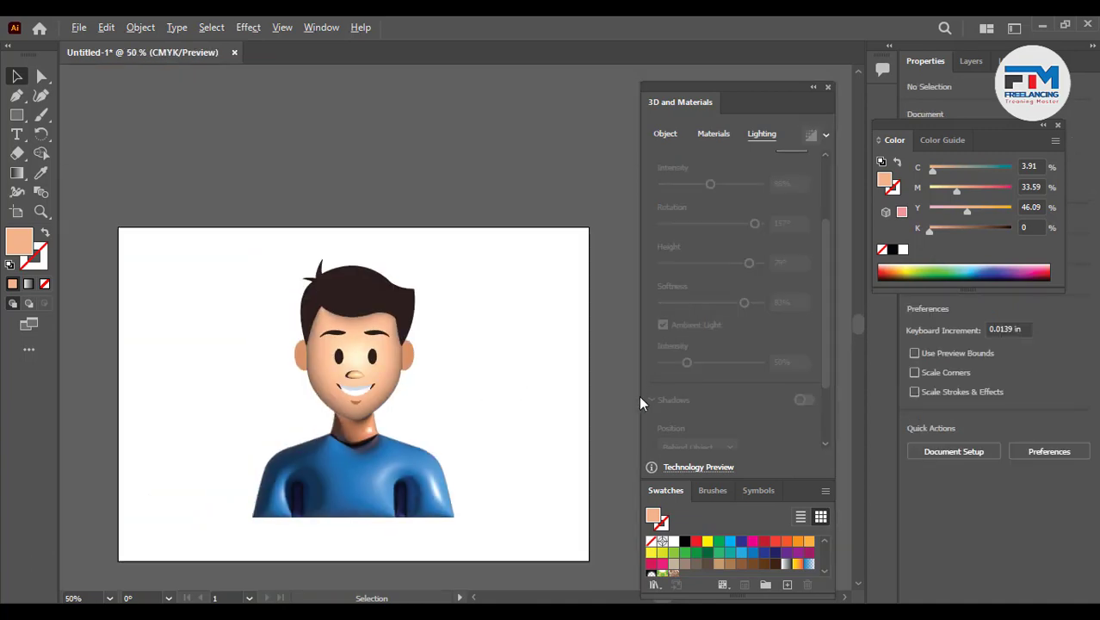
scroll(535, 402, "up", 3)
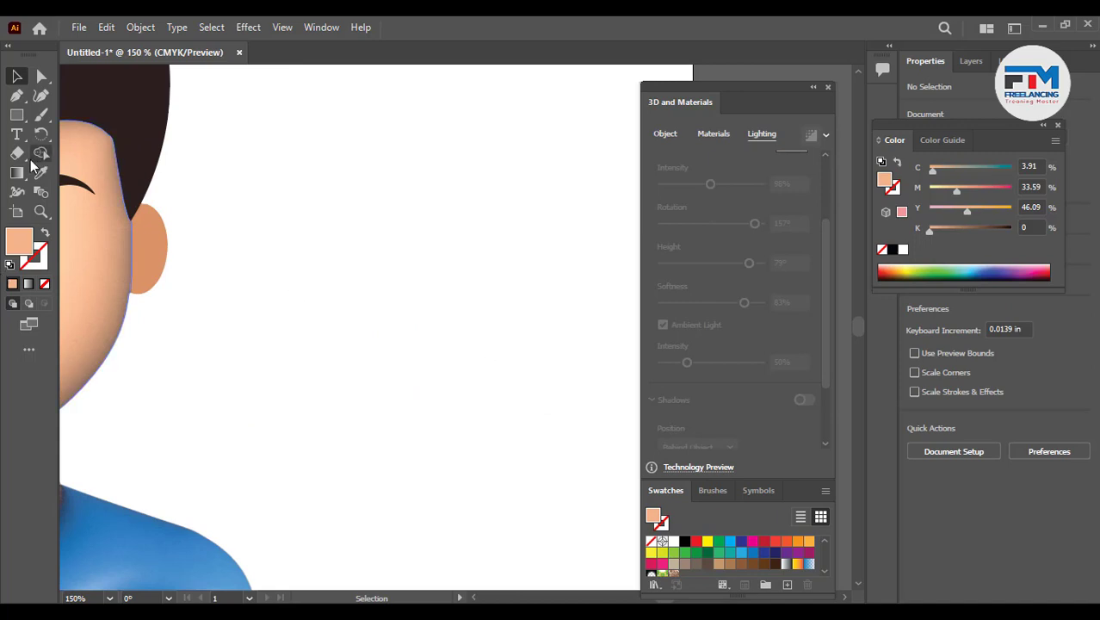
left_click(17, 116)
left_click(69, 134)
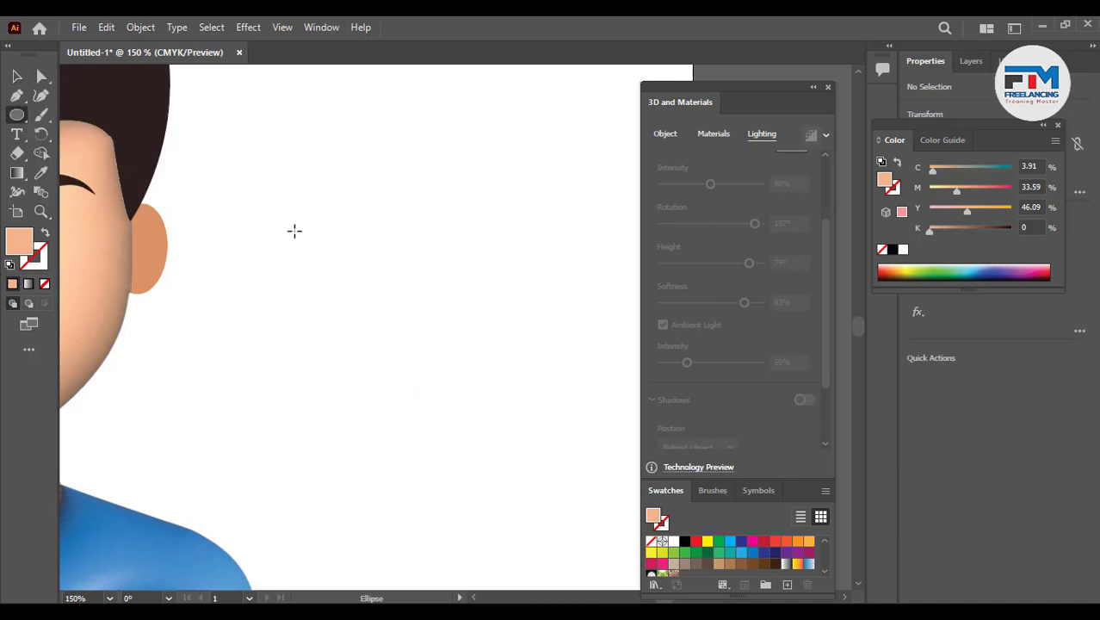
left_click_drag(327, 254, 435, 362)
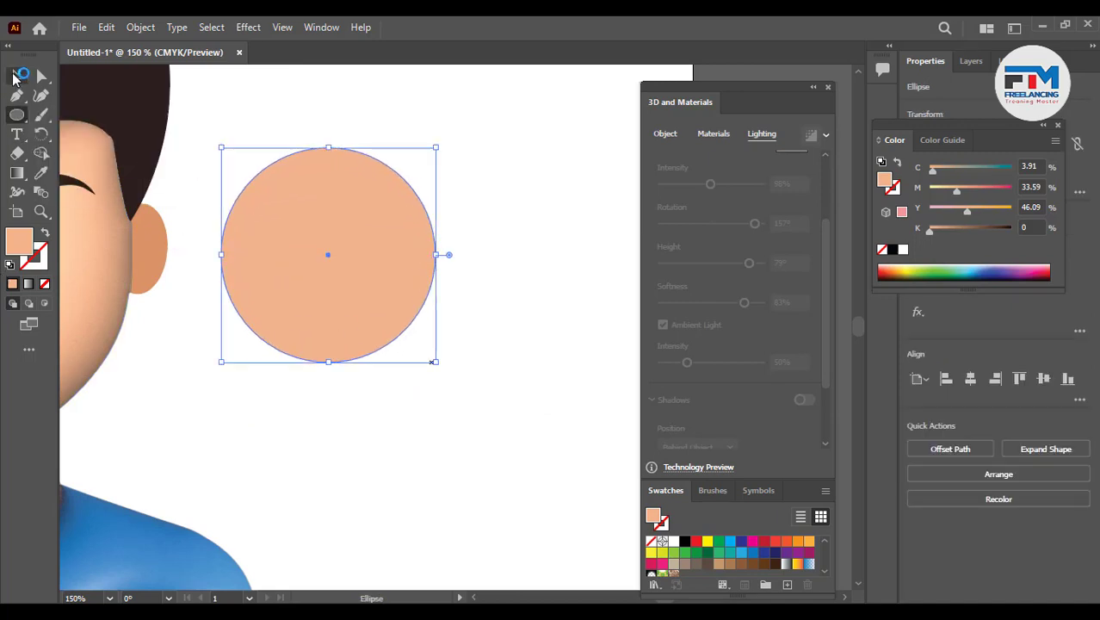
- Turn the circle into a ring by placing a smaller copy inside it and removing the inner area with Shape Builder
key("v")
key("v")
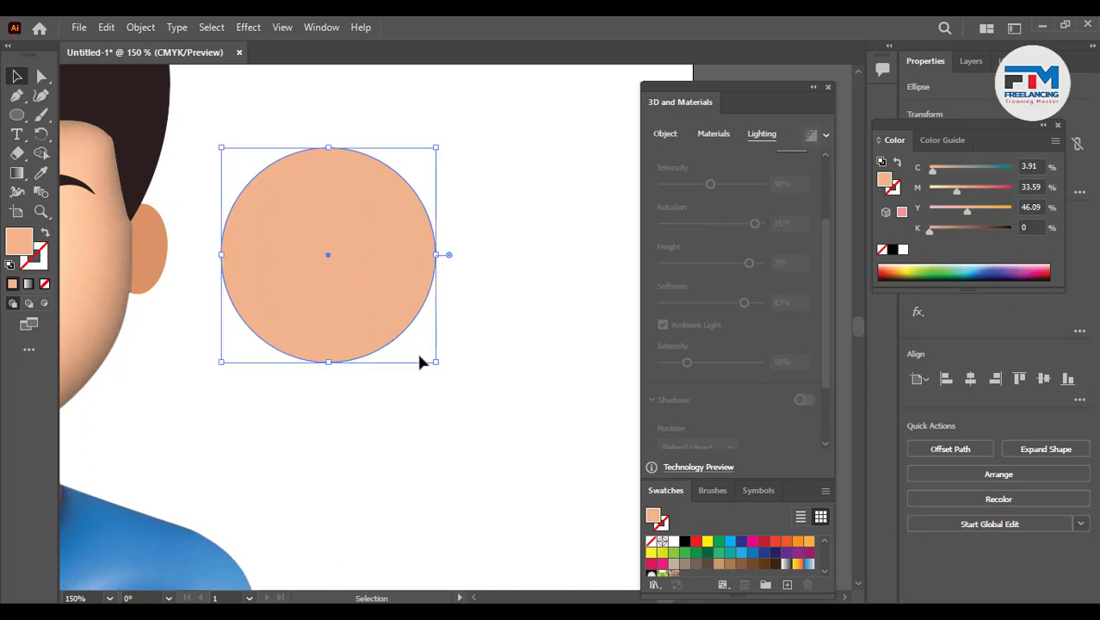
left_click_drag(433, 360, 421, 348)
left_click_drag(476, 241, 265, 315)
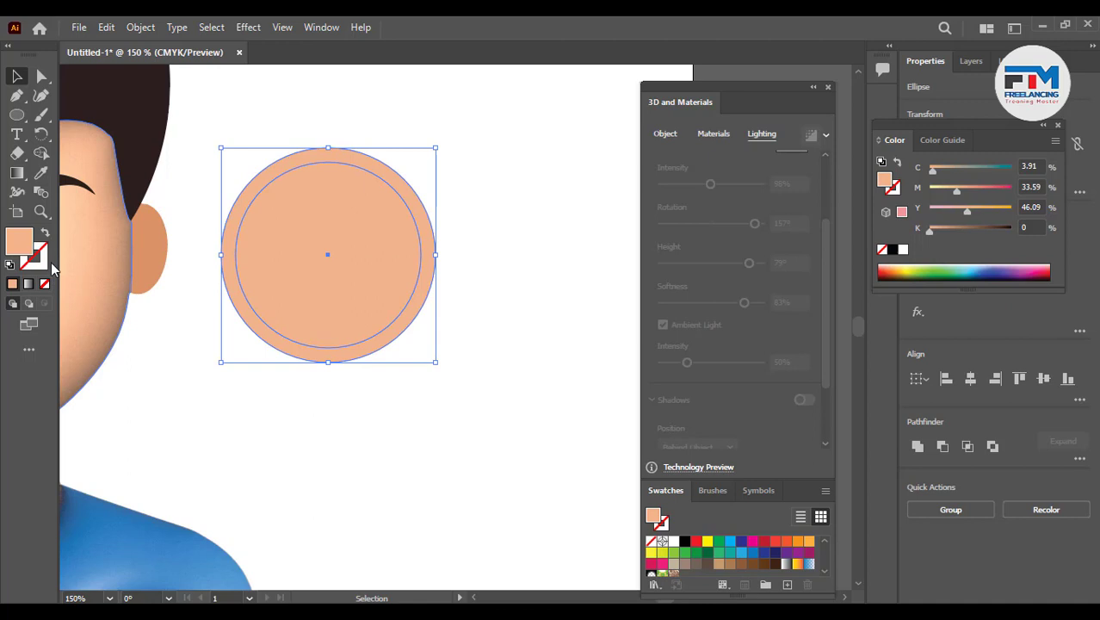
left_click(40, 153)
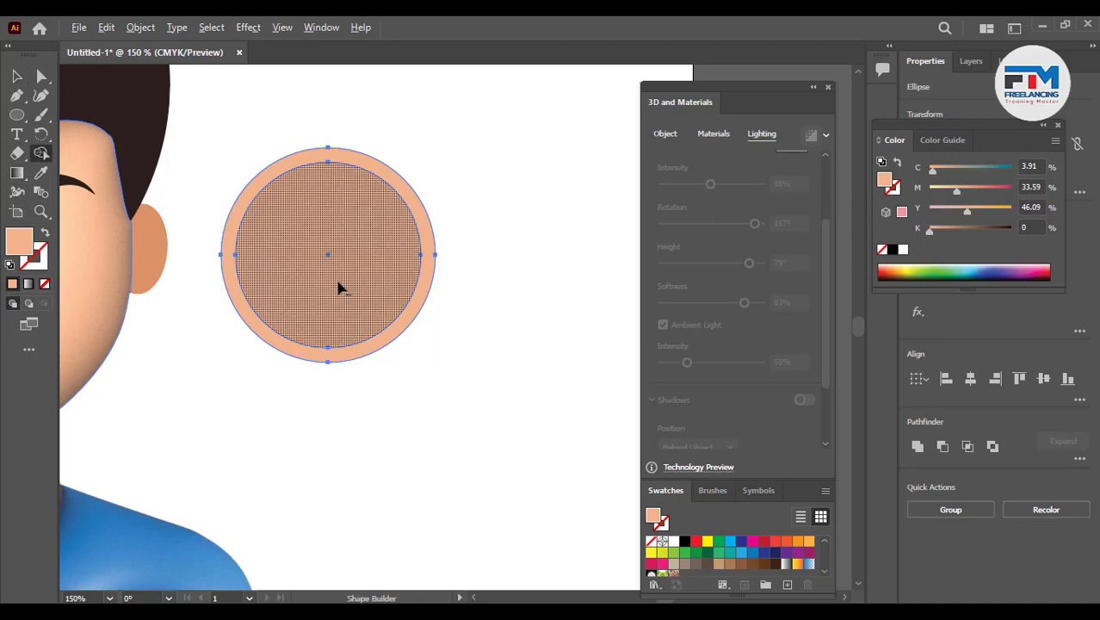
left_click(338, 286, "alt")
key("v")
left_click(508, 411)
- Move the ring onto the face, shrink it around the left eye, and duplicate it around the right eye
key("ctrl+0")
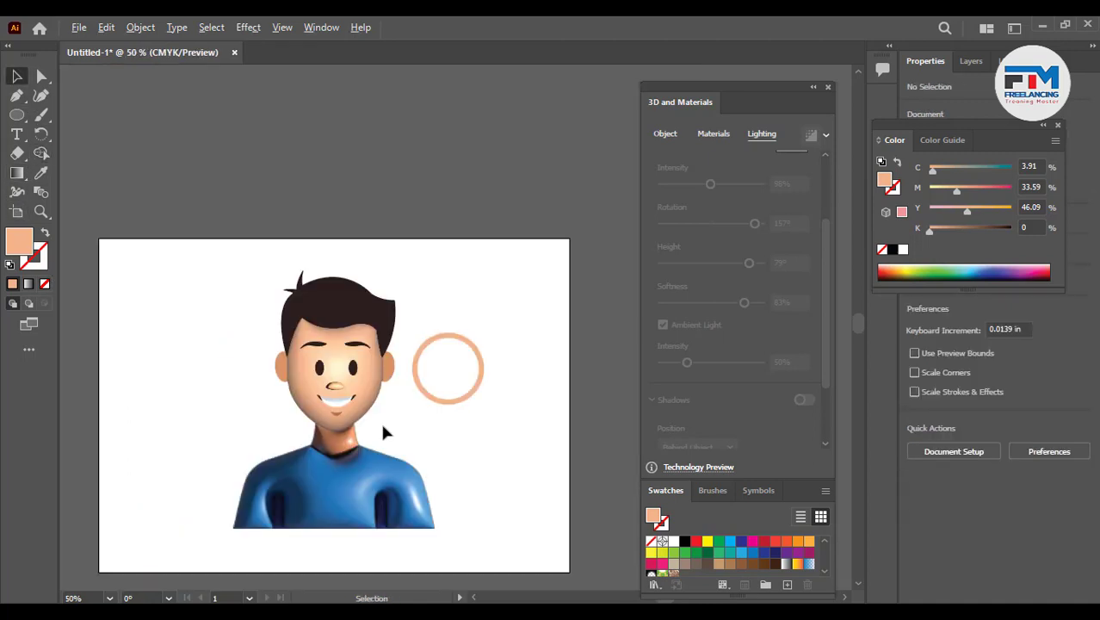
scroll(381, 420, "up", 3)
left_click_drag(556, 357, 228, 389)
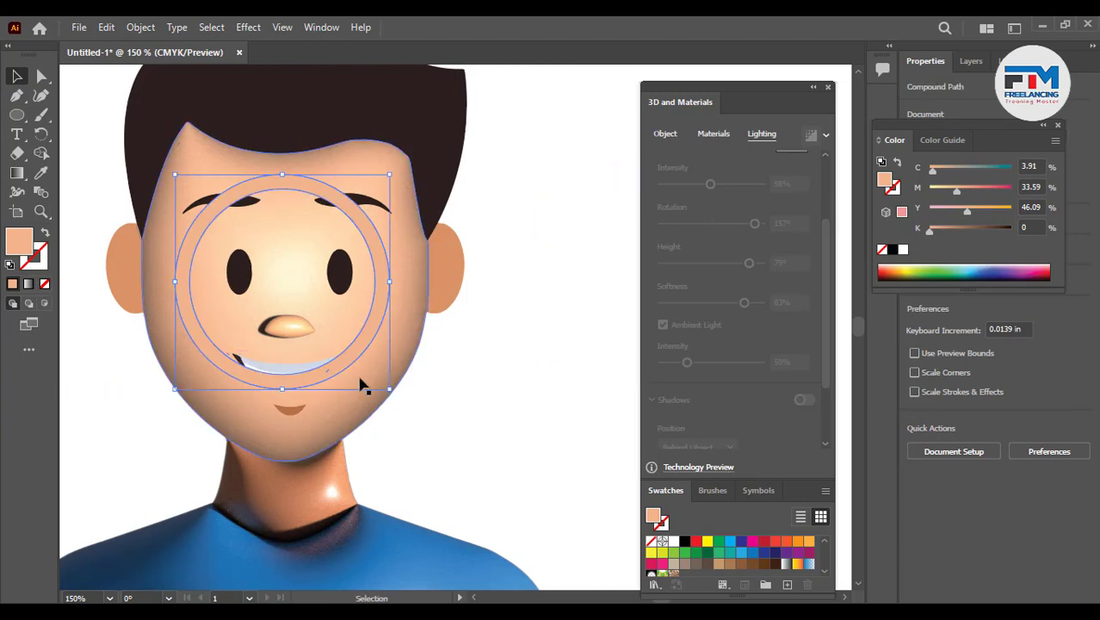
left_click_drag(390, 389, 319, 362)
left_click_drag(309, 315, 258, 308)
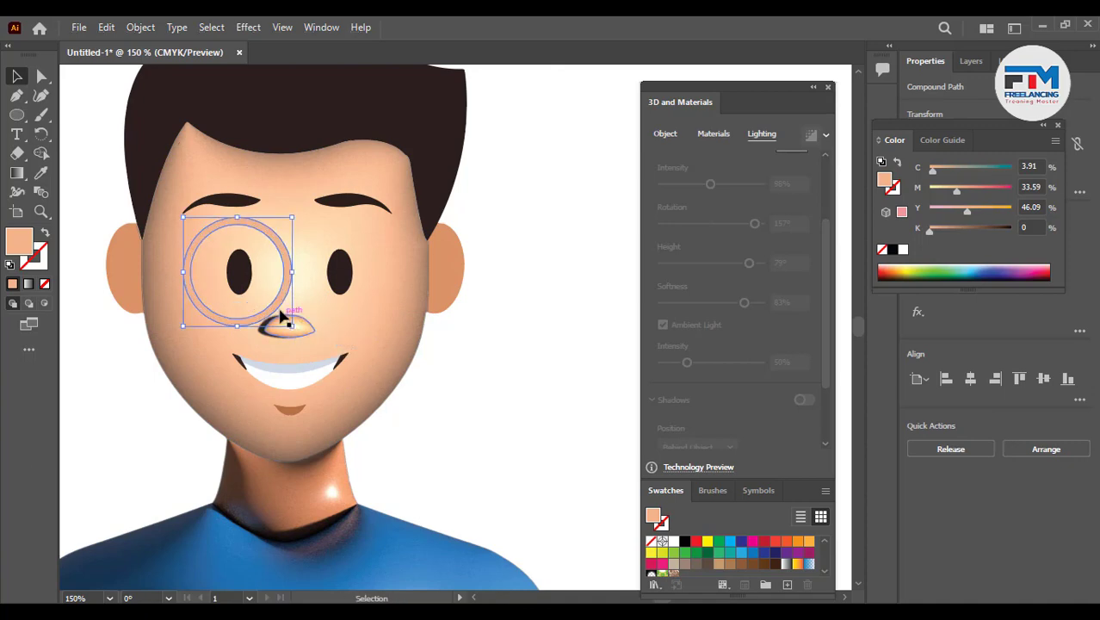
left_click_drag(289, 317, 381, 308)
left_click(479, 411)
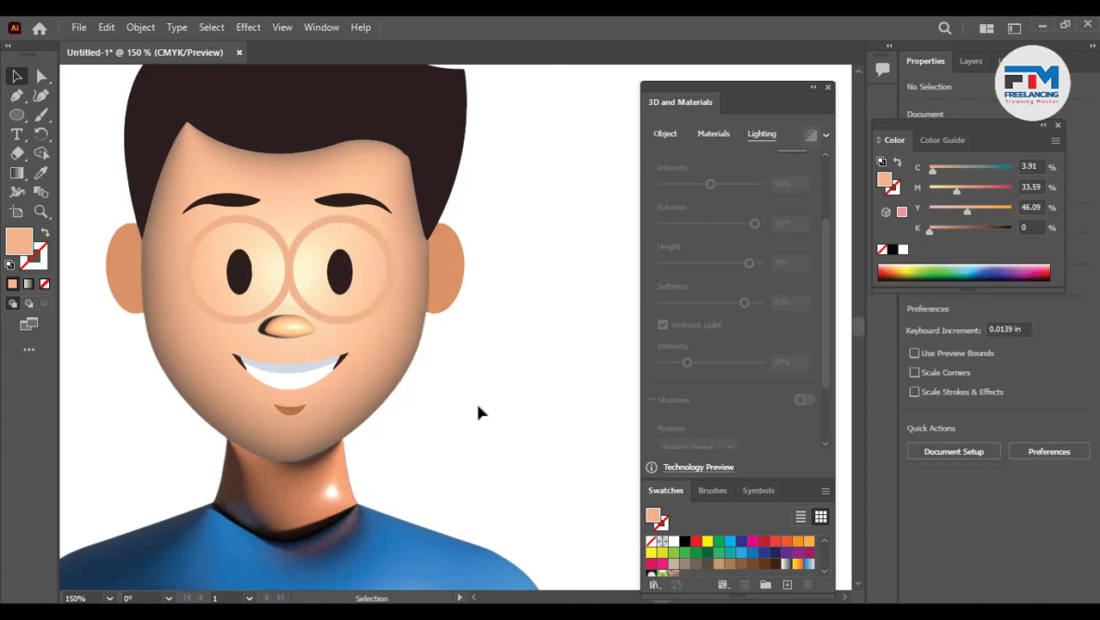
- Spread the eyes apart by moving each eye together with its ring slightly outward
scroll(465, 422, "down", 2)
scroll(404, 379, "up", 6)
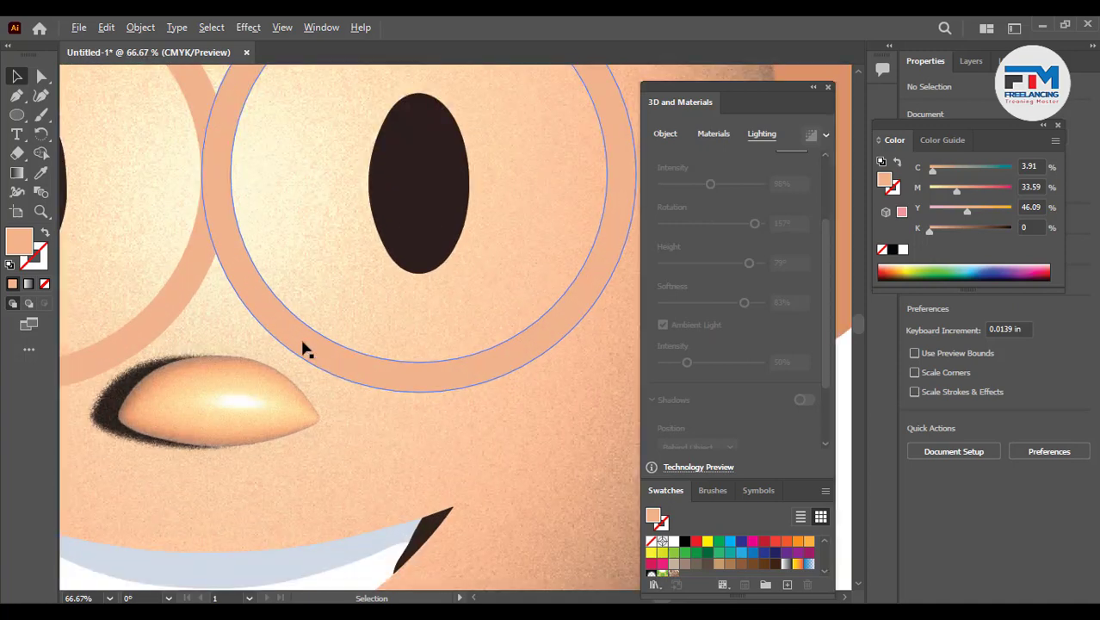
scroll(303, 349, "down", 2)
scroll(254, 374, "down", 1)
left_click(226, 283)
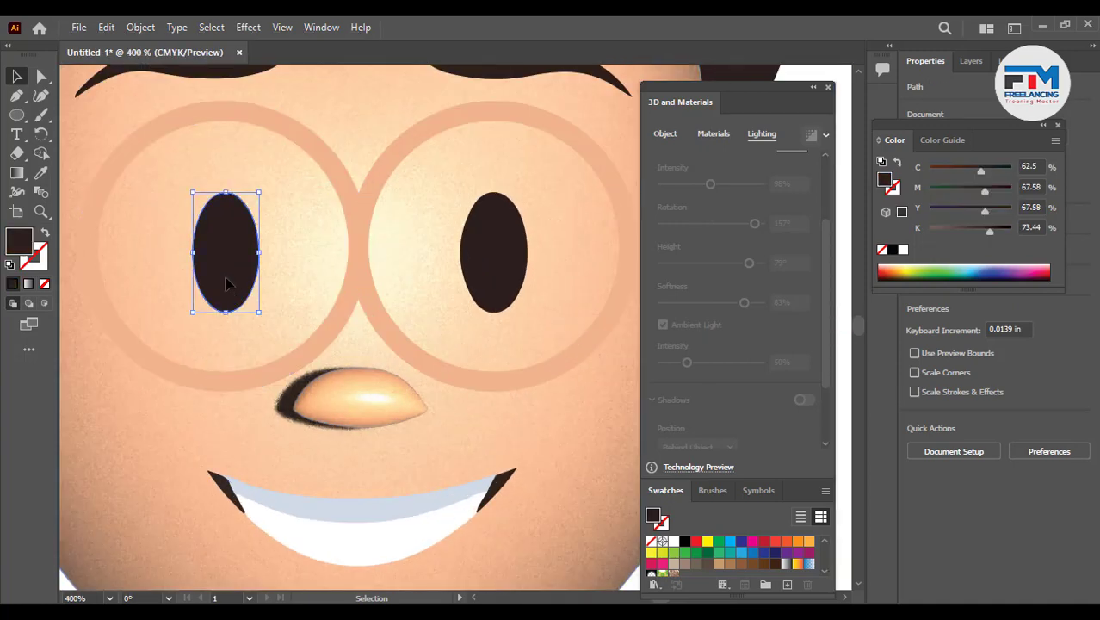
right_click(228, 284)
key("Escape")
left_click(208, 383, "shift")
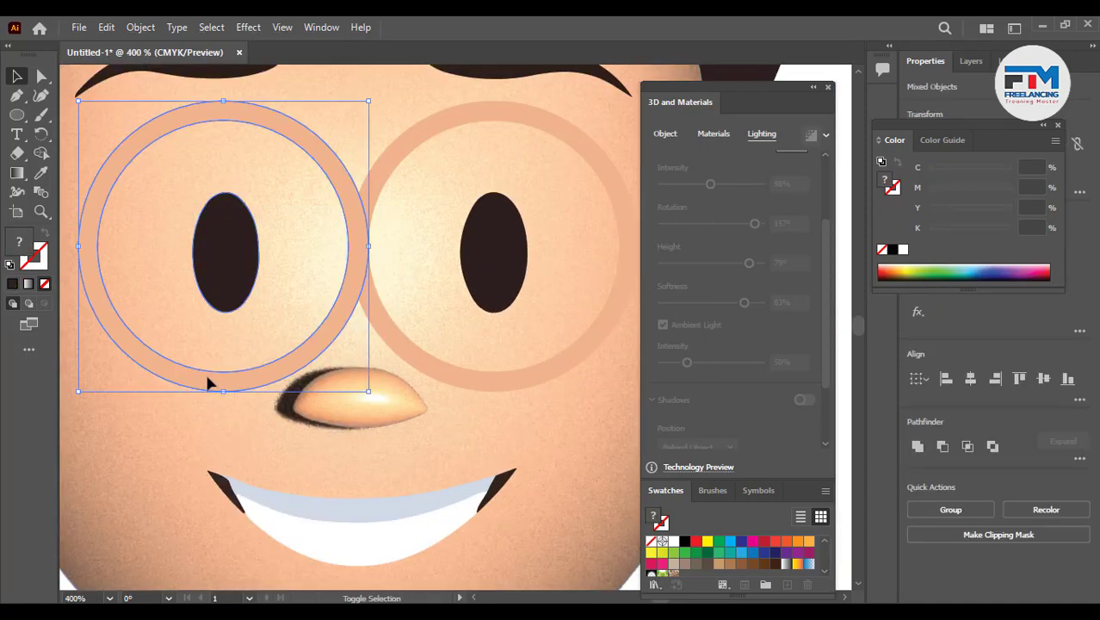
left_click_drag(208, 383, 177, 379)
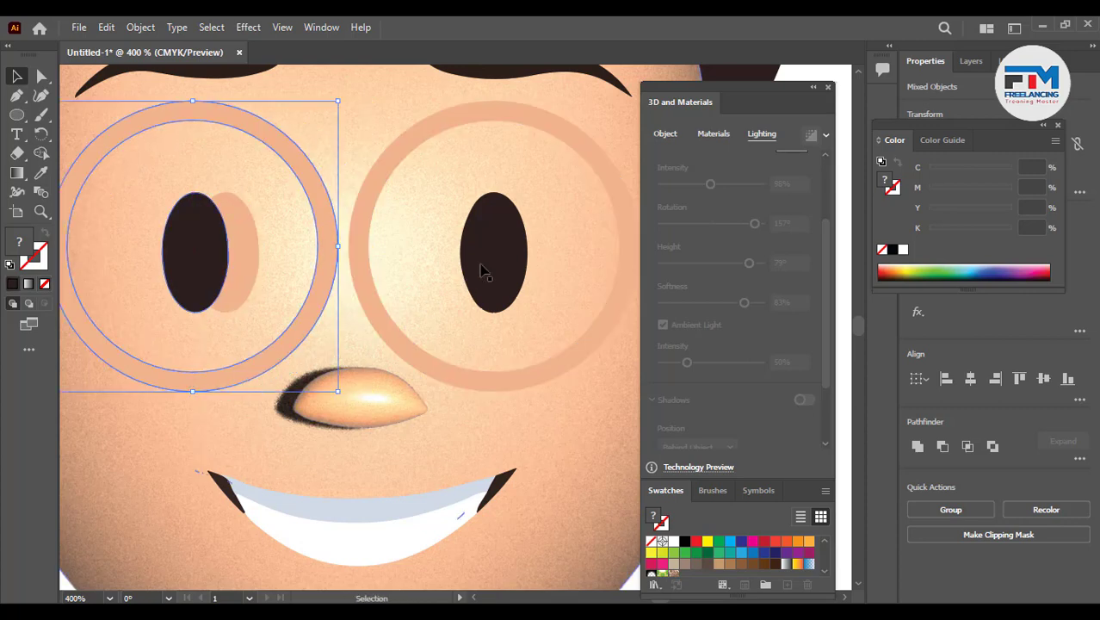
left_click(482, 271)
left_click(381, 294, "shift")
left_click_drag(373, 302, 407, 299)
- Delete the leftover skin-coloured ellipses beside both eyes
left_click(489, 267)
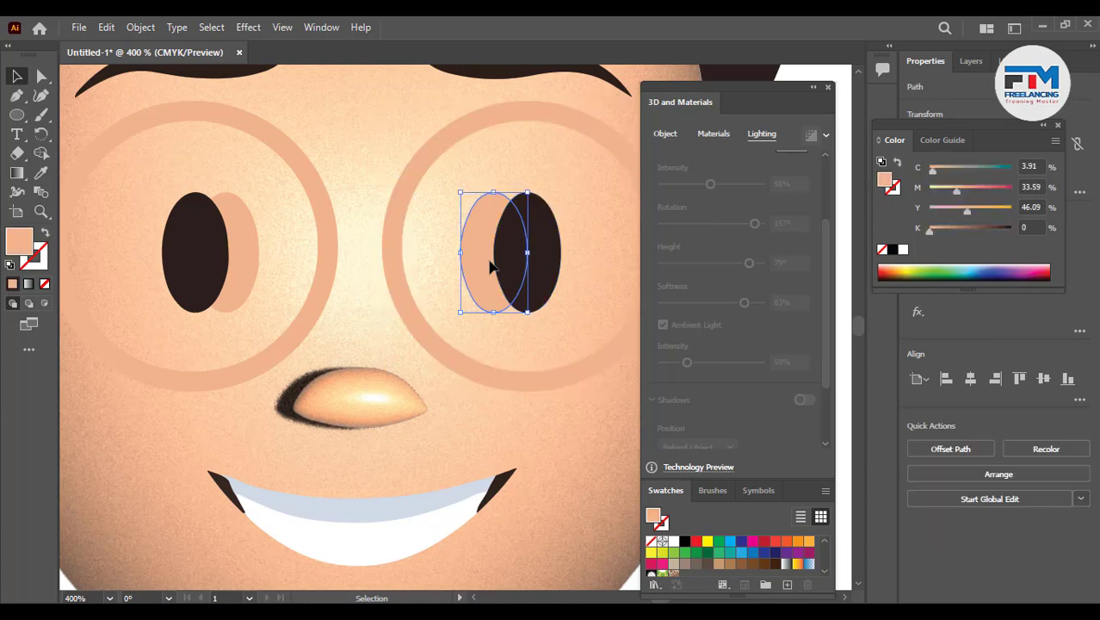
key("Delete")
left_click(252, 269)
key("Delete")
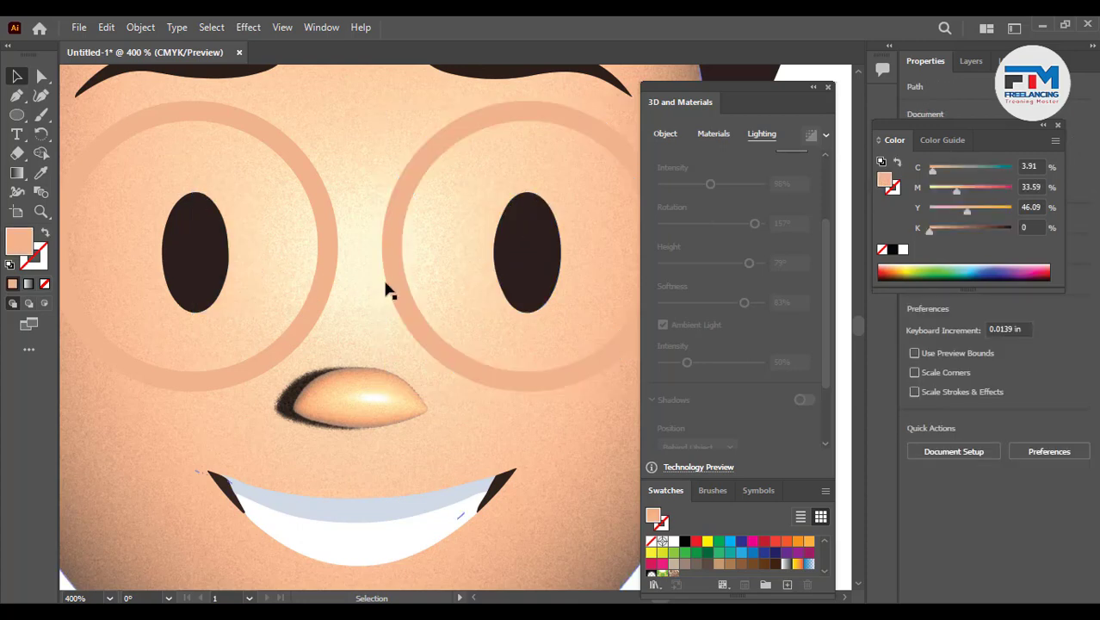
- Select both glasses rings and fill them with green
scroll(401, 327, "down", 1)
scroll(412, 349, "down", 3)
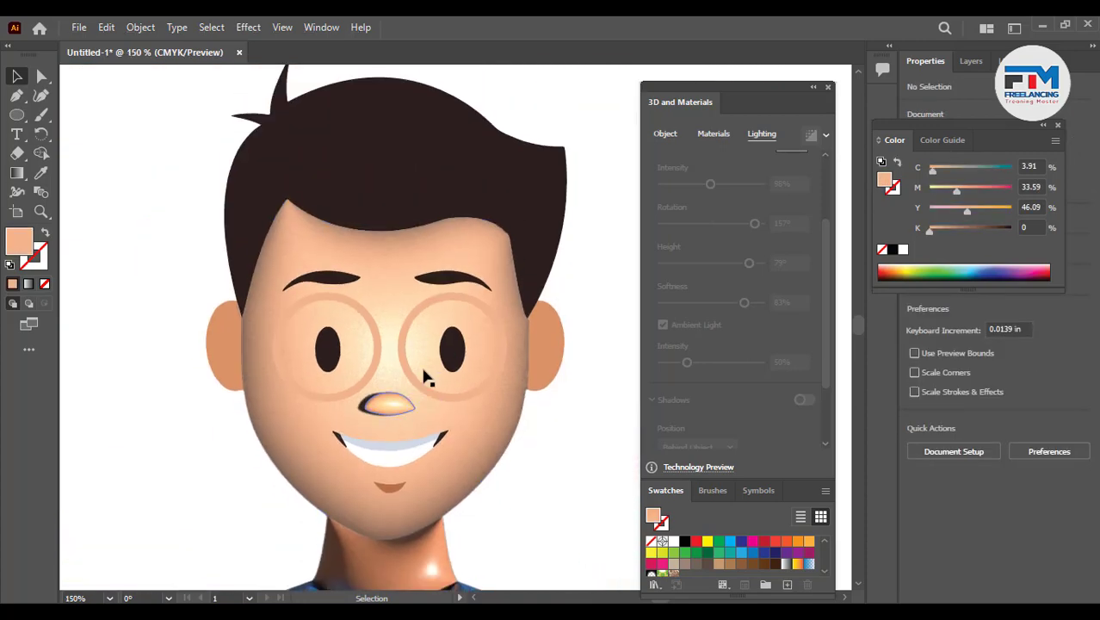
left_click(413, 377)
left_click(381, 373, "shift")
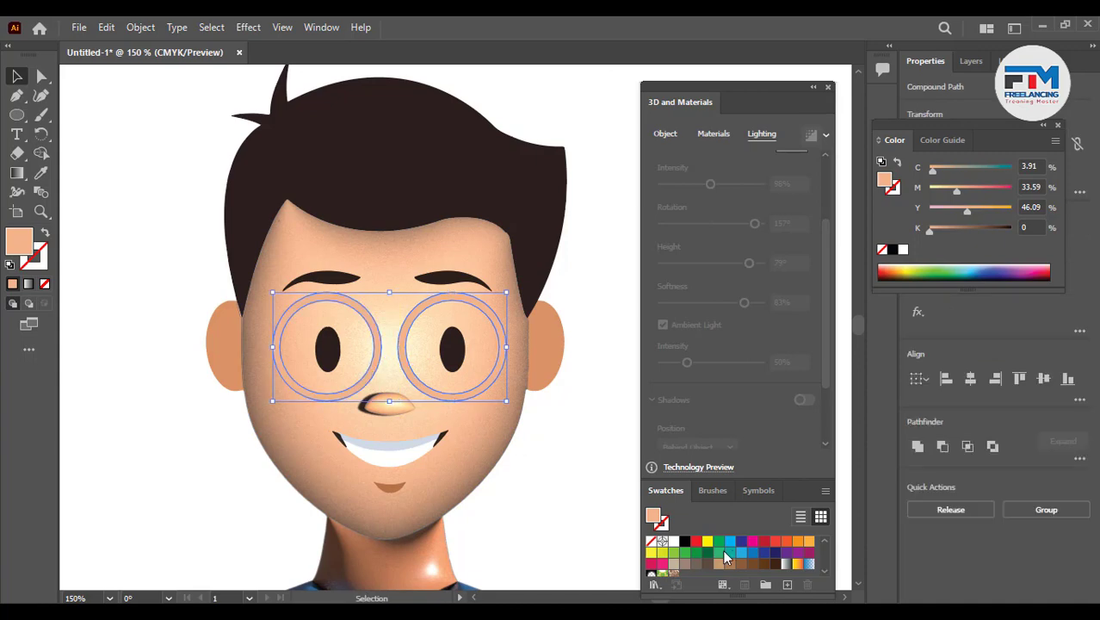
left_click(685, 552)
- Group the two glasses rings and apply an Inflate 3D effect to them
scroll(491, 438, "up", 3)
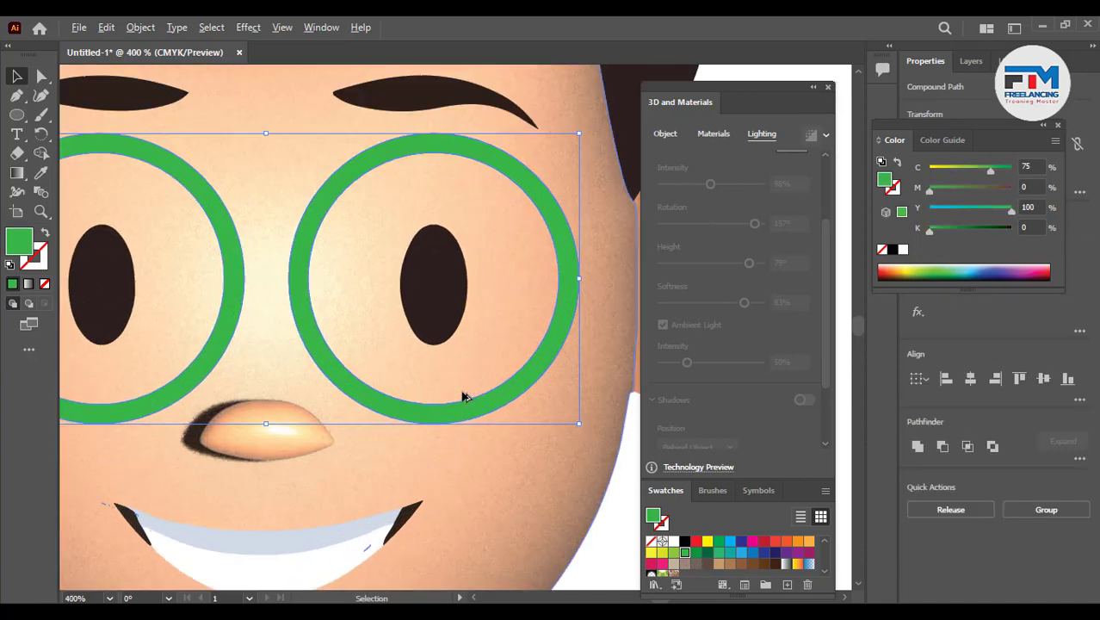
scroll(462, 392, "down", 2)
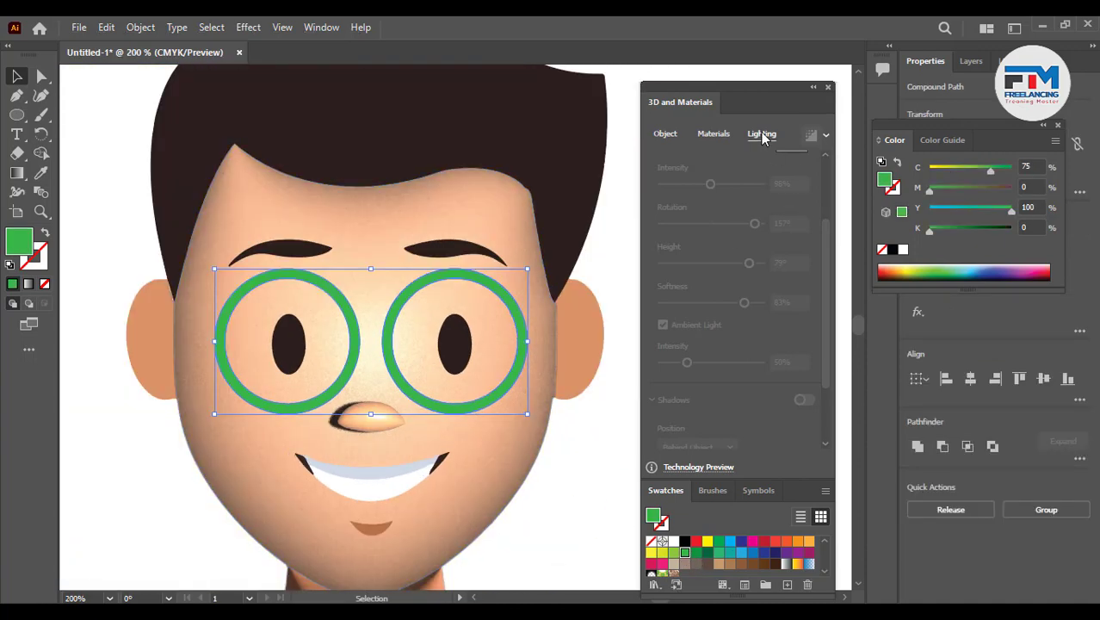
left_click(665, 135)
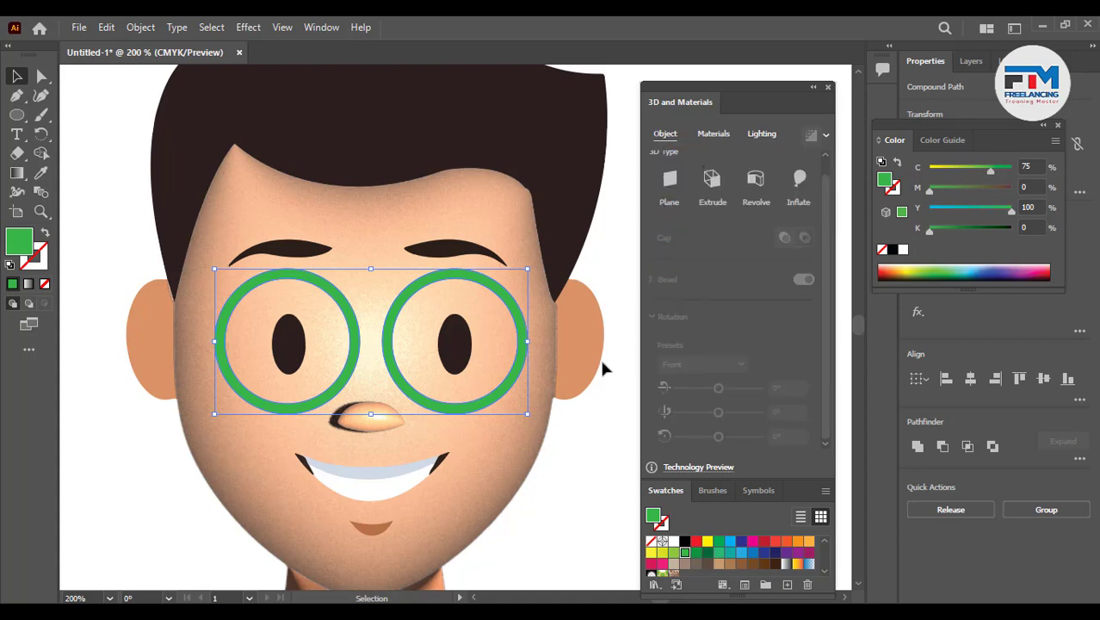
key("a")
key("ctrl+g")
key("v")
left_click(577, 449)
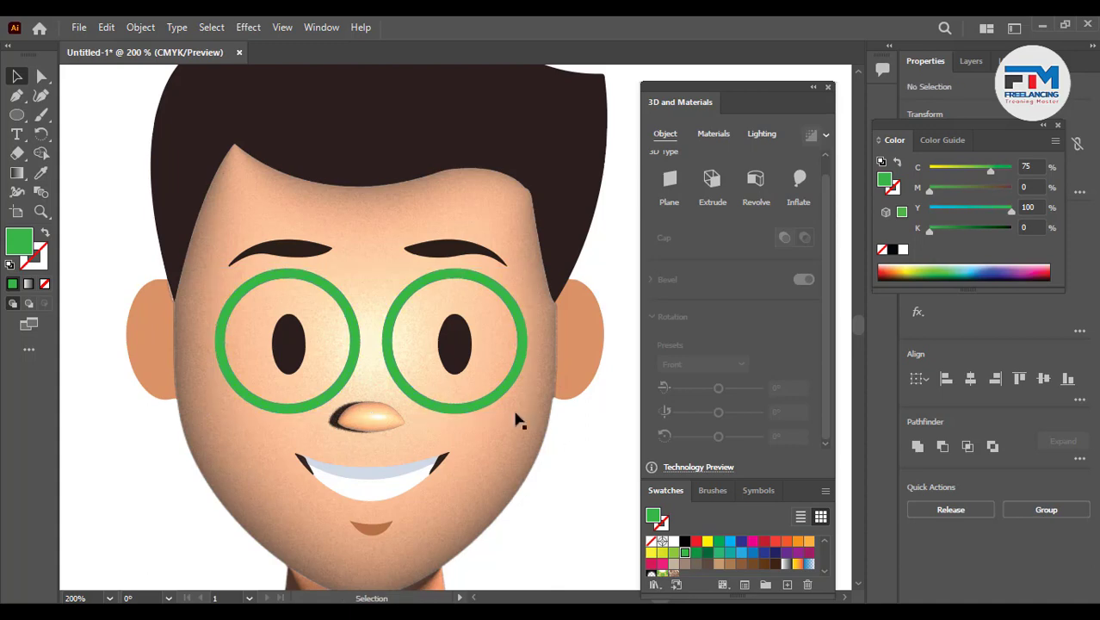
left_click(480, 418)
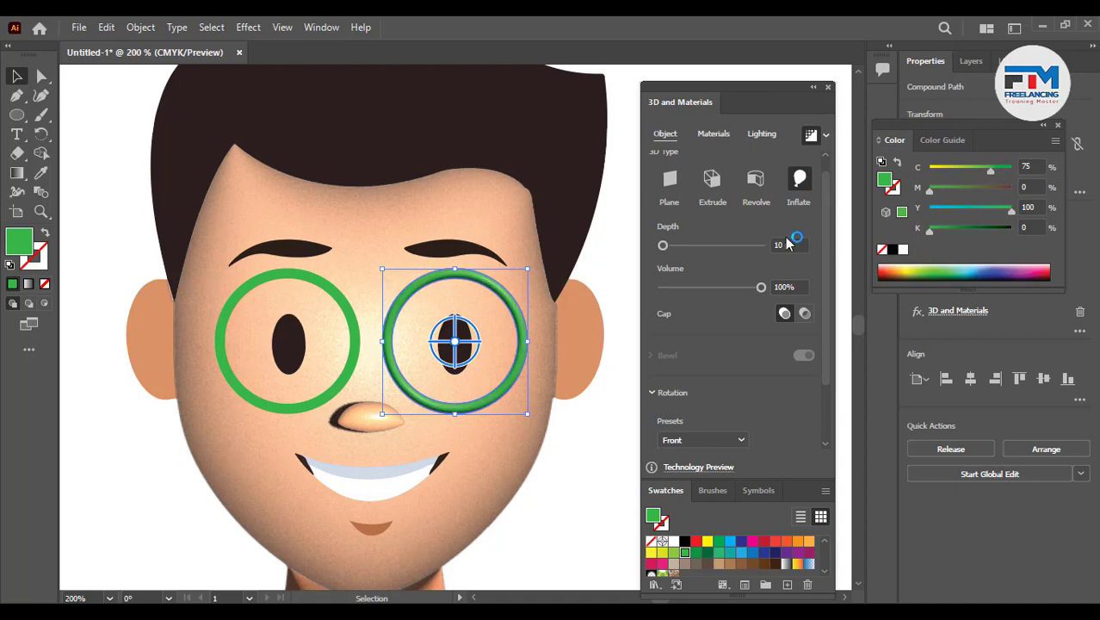
- Set the glasses' light intensity to 140%, rotation to 130° and height to 67°
left_click(758, 135)
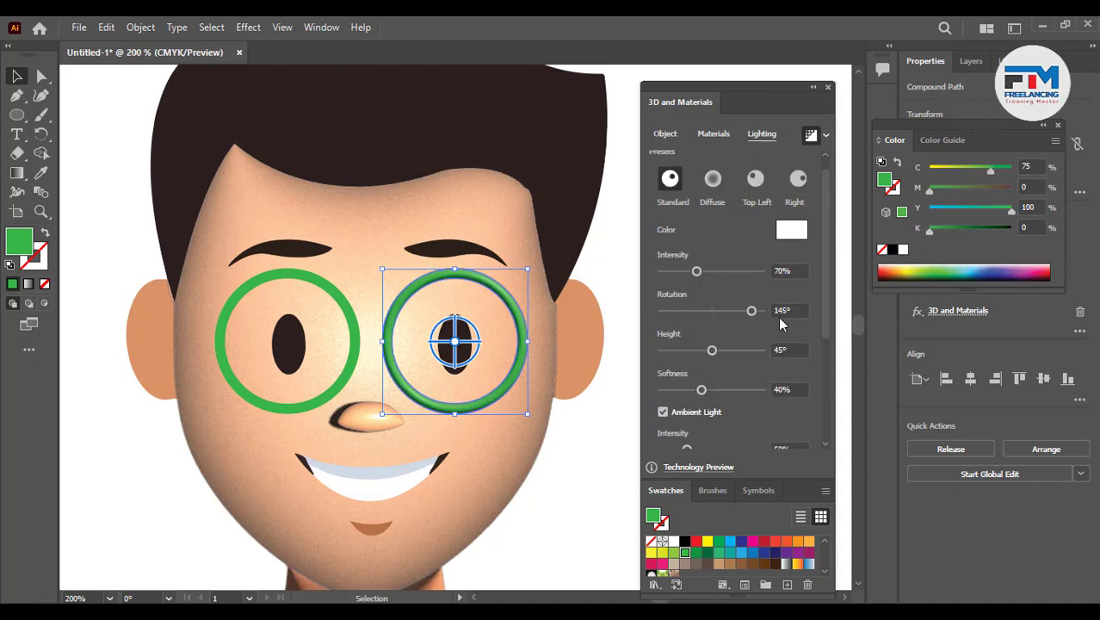
left_click_drag(702, 271, 732, 274)
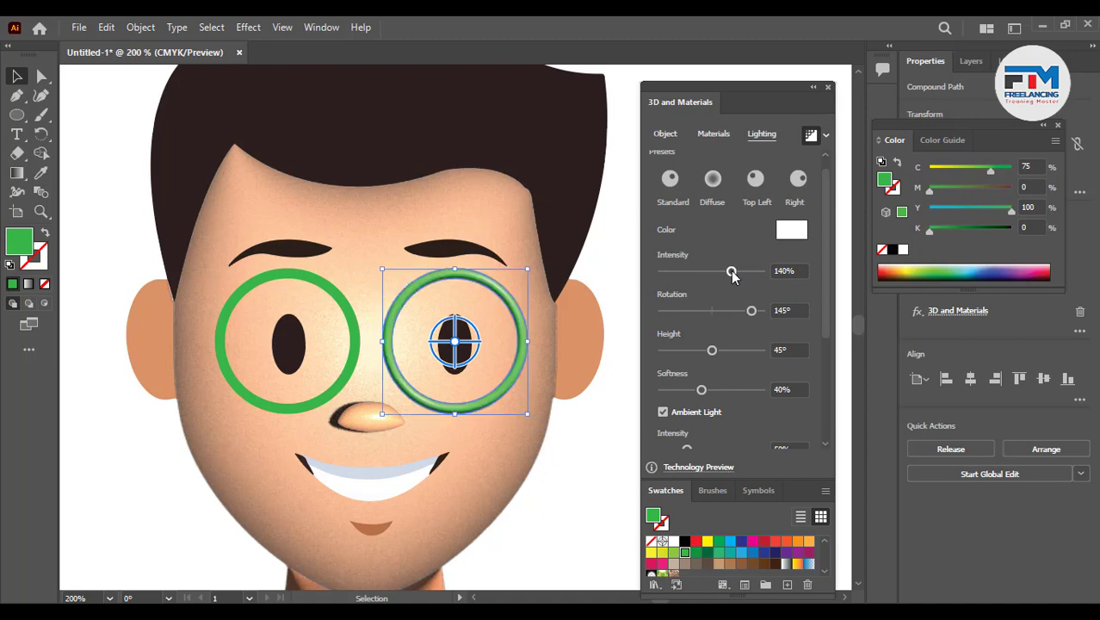
mouse_move(750, 313)
left_mouse_down()
mouse_move(734, 313)
mouse_move(747, 316)
left_mouse_up()
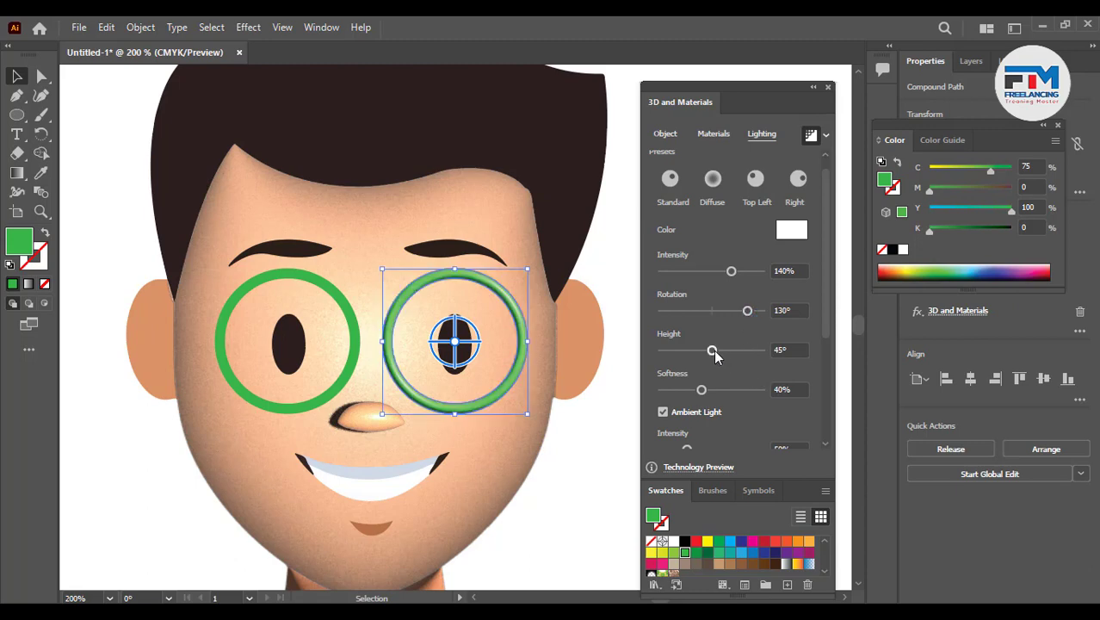
left_click_drag(714, 350, 753, 348)
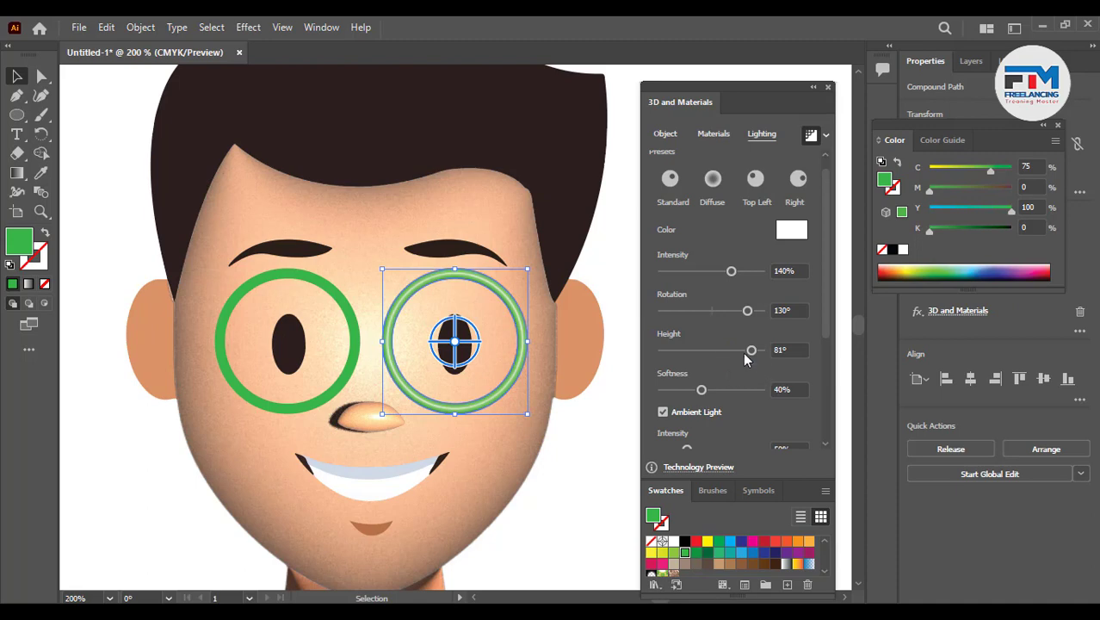
left_click_drag(749, 351, 736, 351)
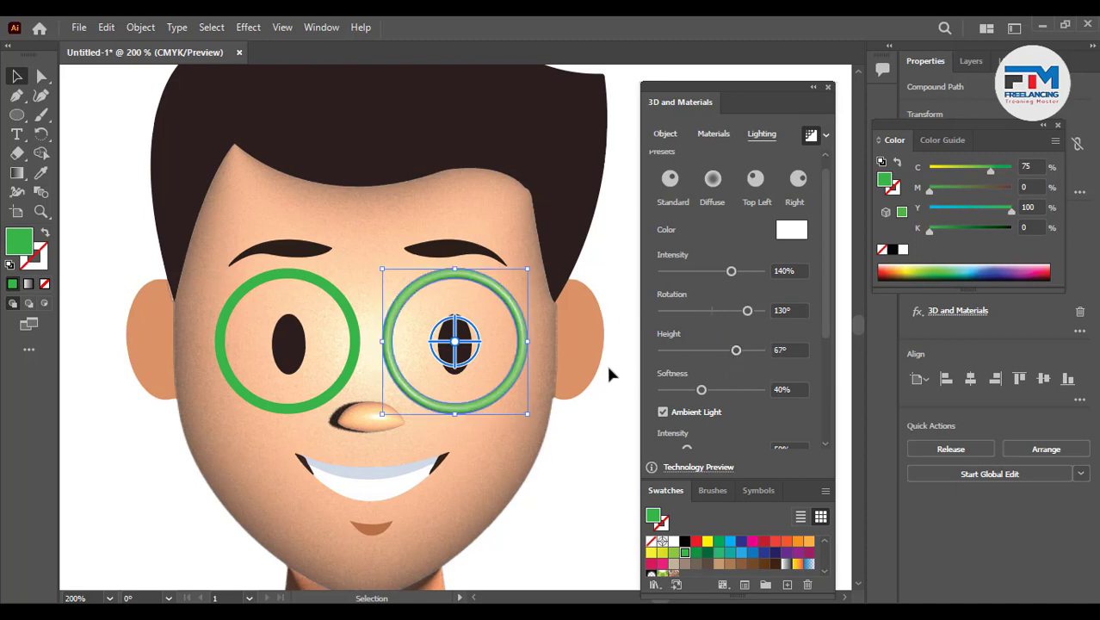
left_click(608, 418)
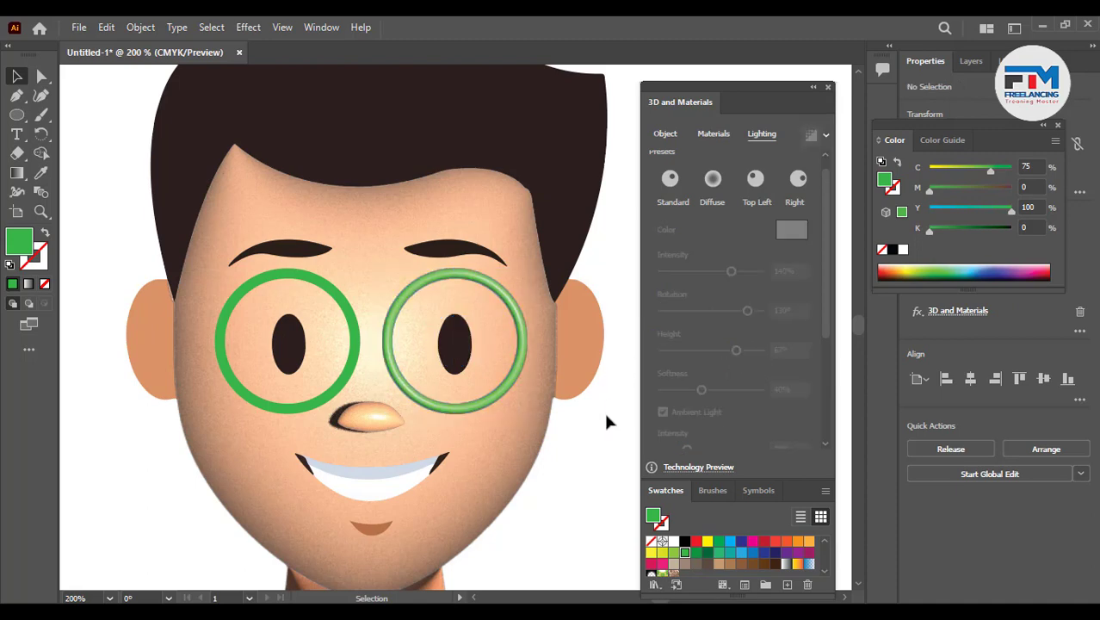
- Inspect the inflated glasses at several zoom levels
left_click(355, 382)
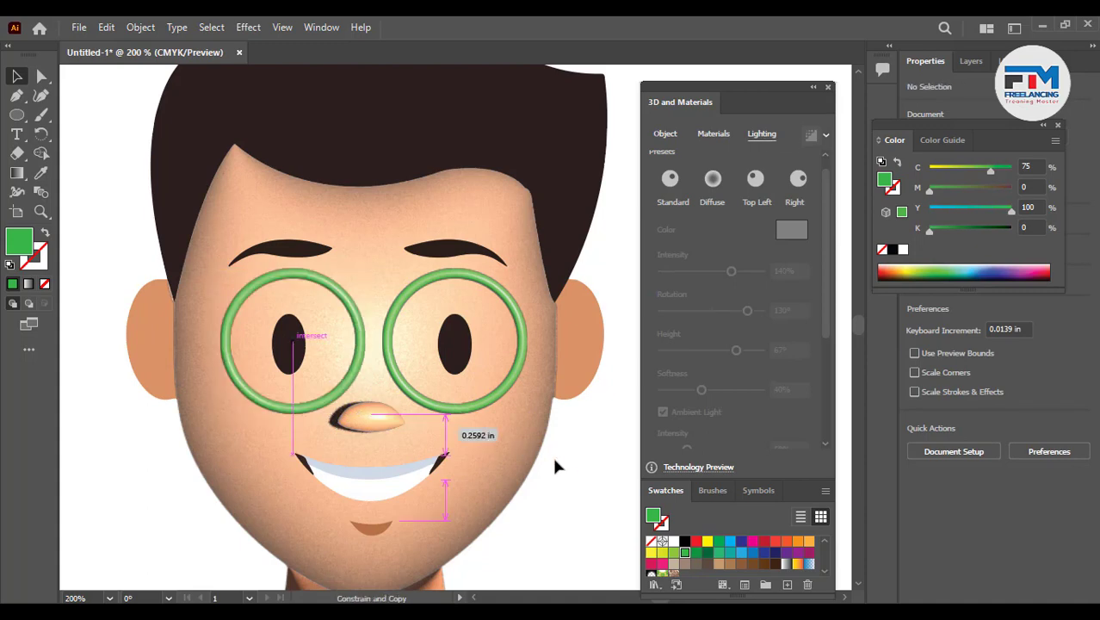
left_click(567, 475)
scroll(566, 475, "down", 2)
scroll(564, 474, "down", 2)
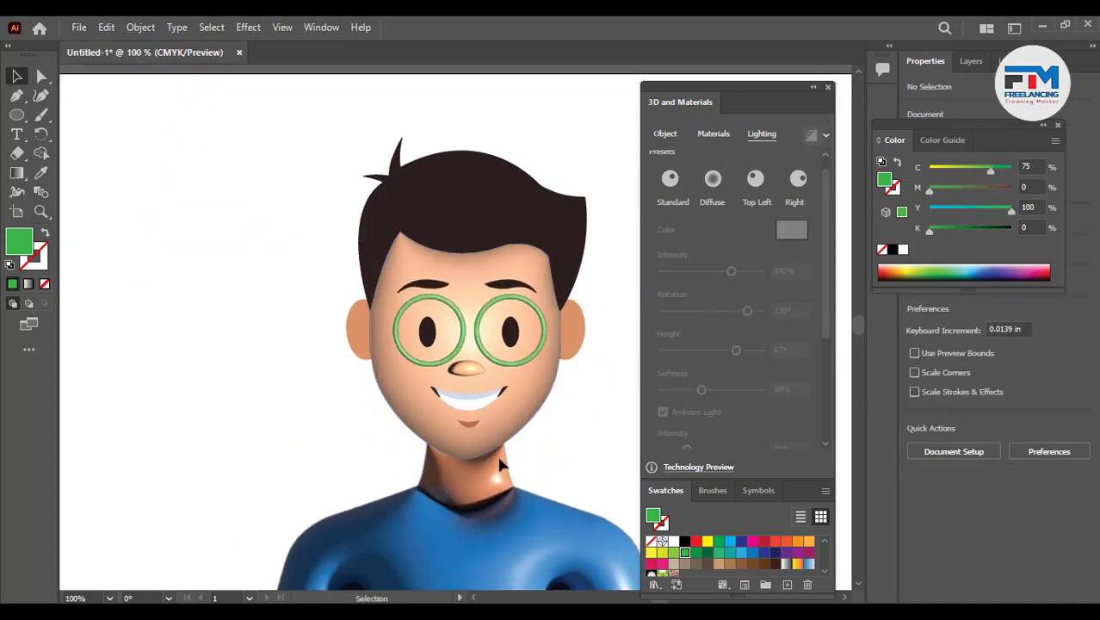
scroll(301, 436, "down", 2)
scroll(303, 441, "up", 3)
scroll(425, 380, "down", 3)
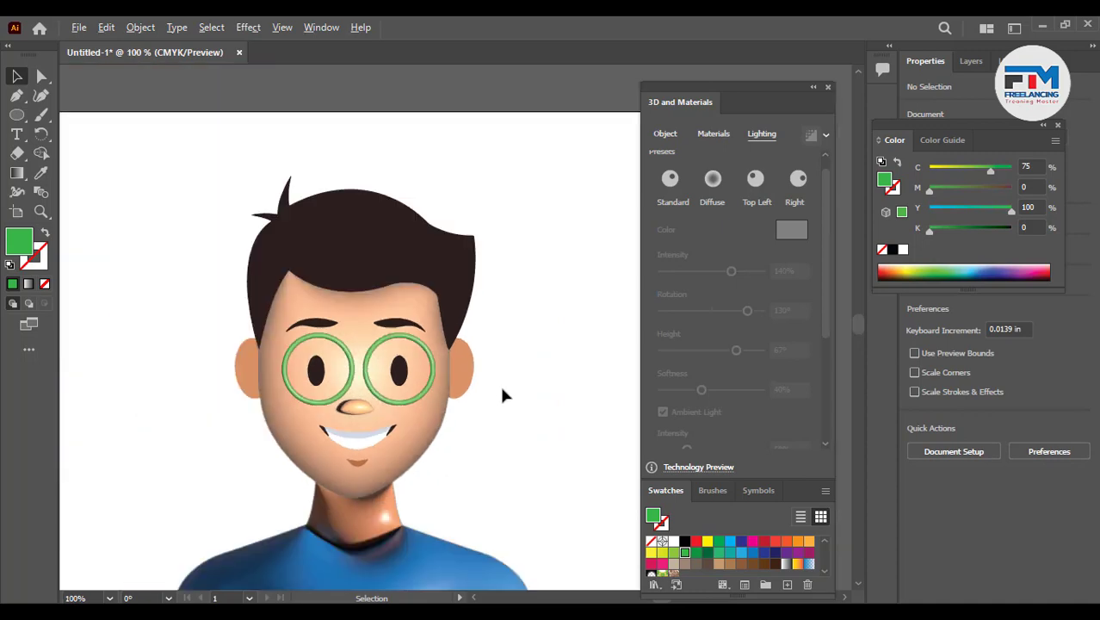
scroll(499, 384, "up", 2)
scroll(476, 388, "up", 2)
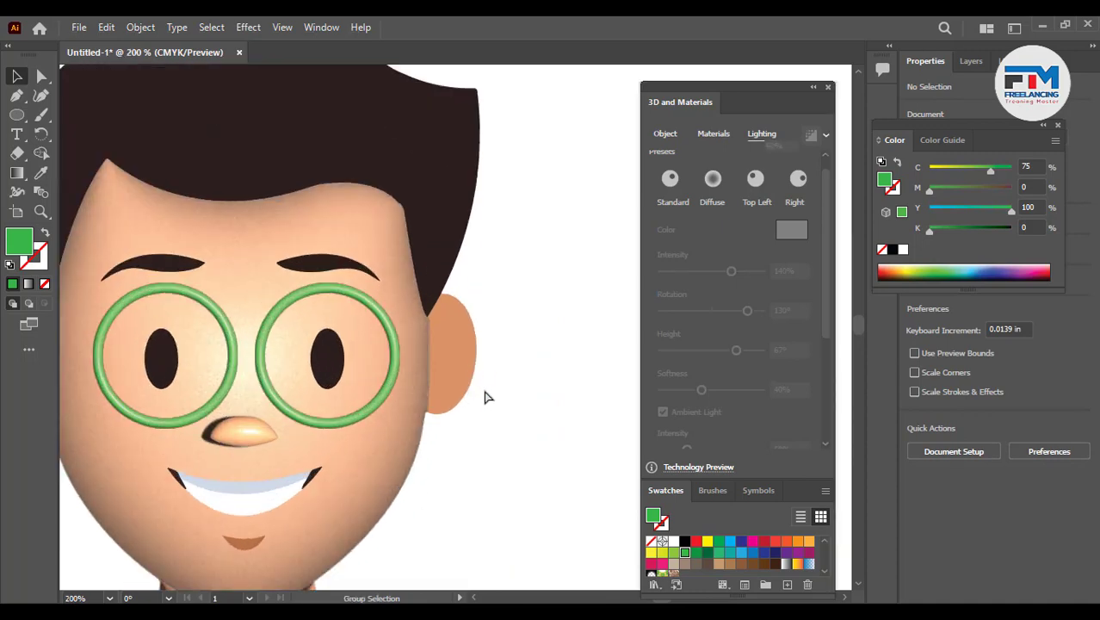
- Select the ear and apply an Inflate 3D effect to it
left_click(498, 415)
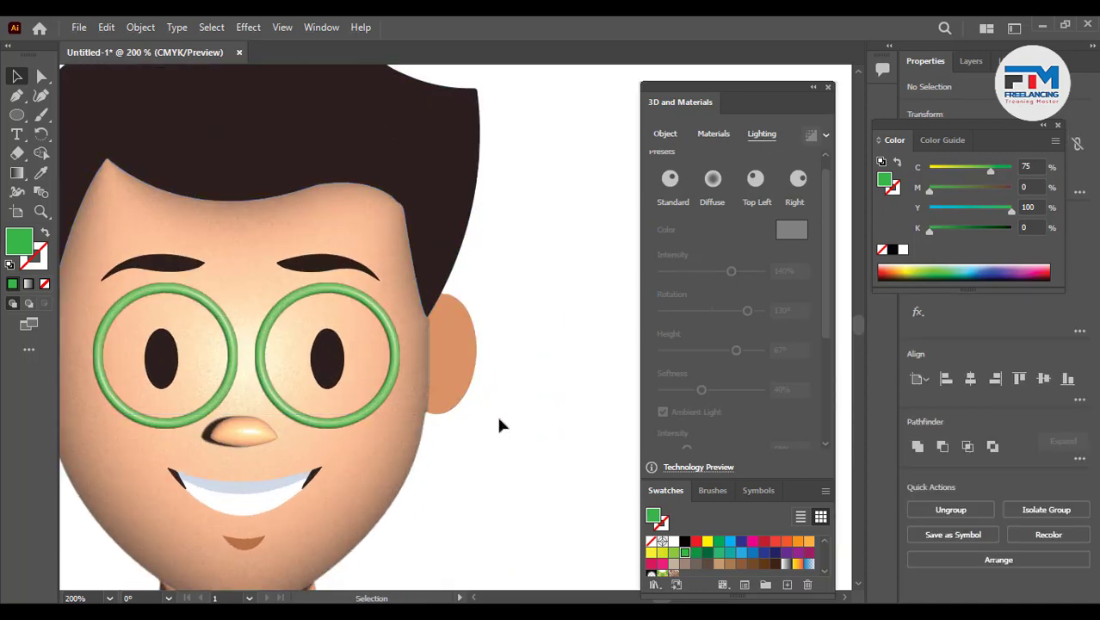
left_click(449, 350)
right_click(466, 360)
left_click(528, 211)
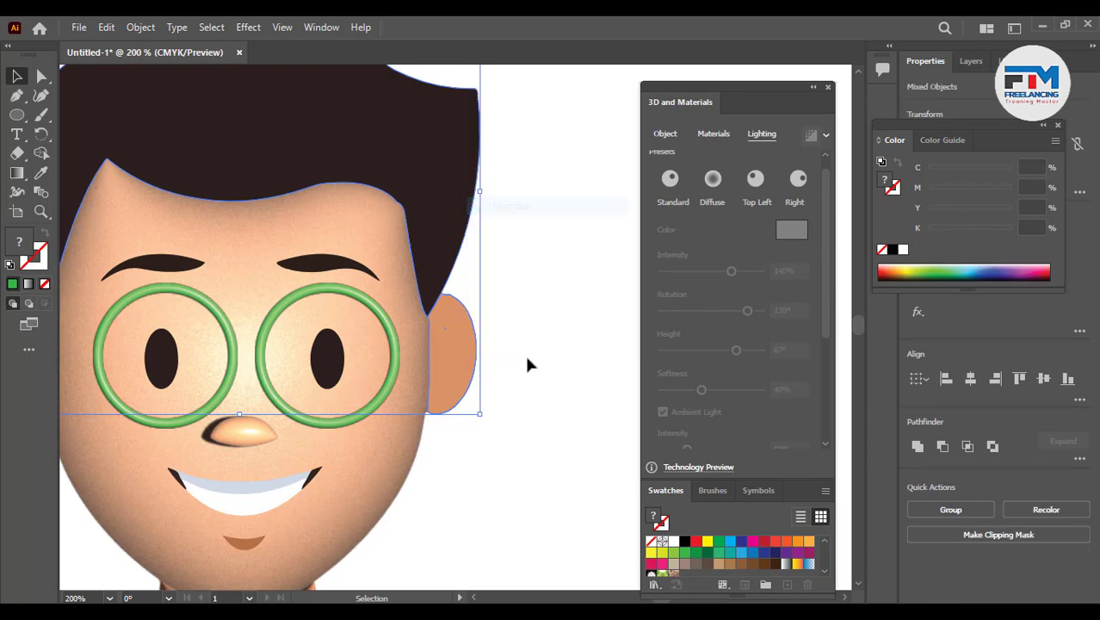
left_click(525, 364)
left_click(469, 347)
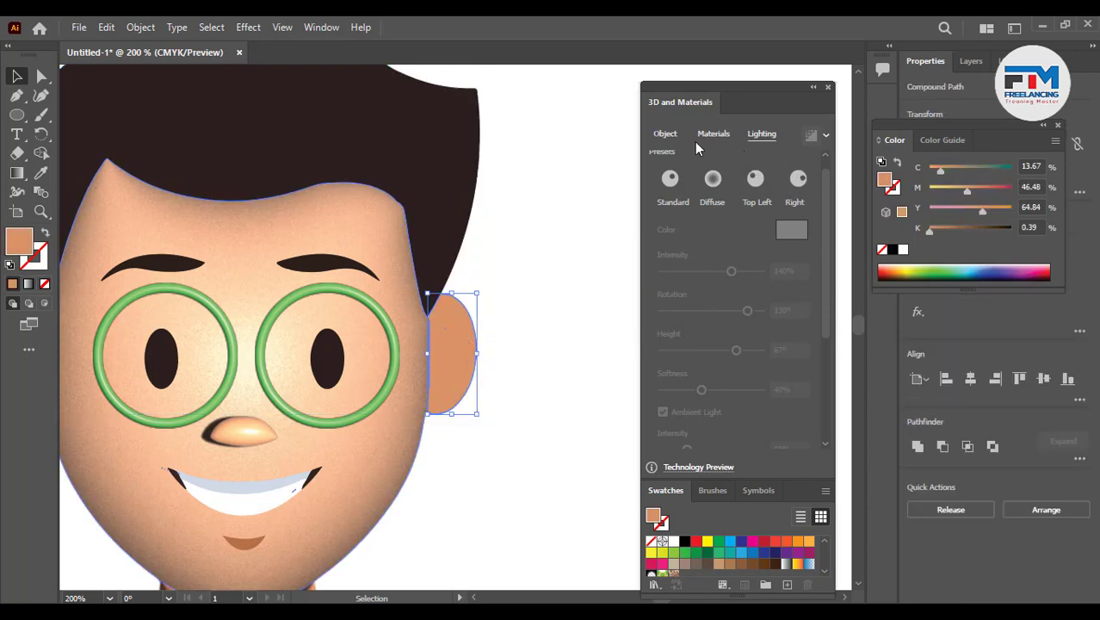
left_click(674, 134)
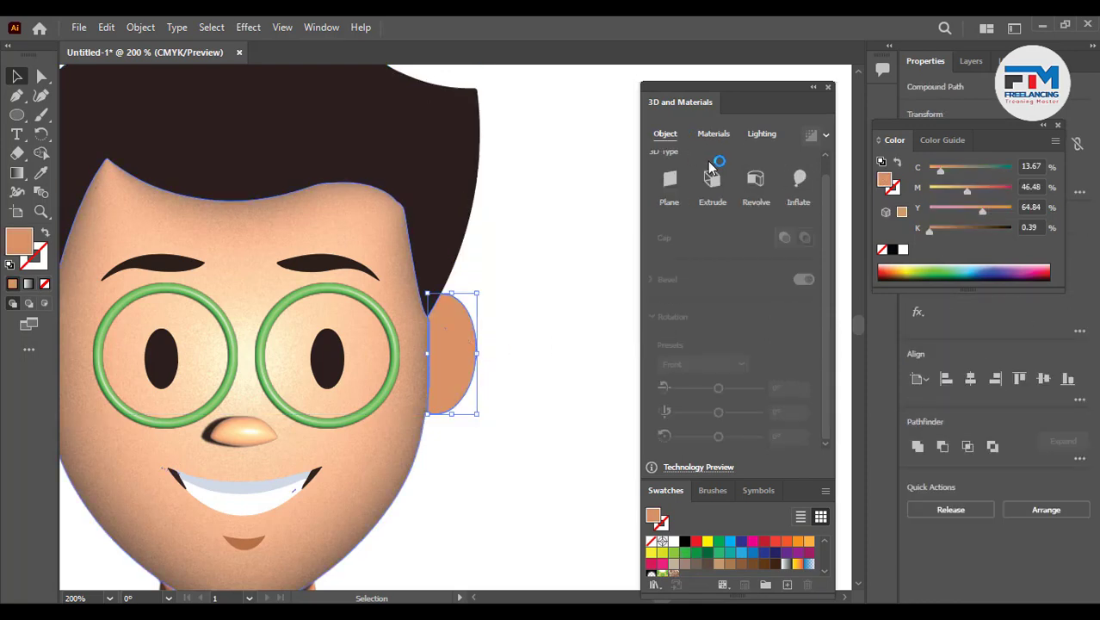
left_click(805, 190)
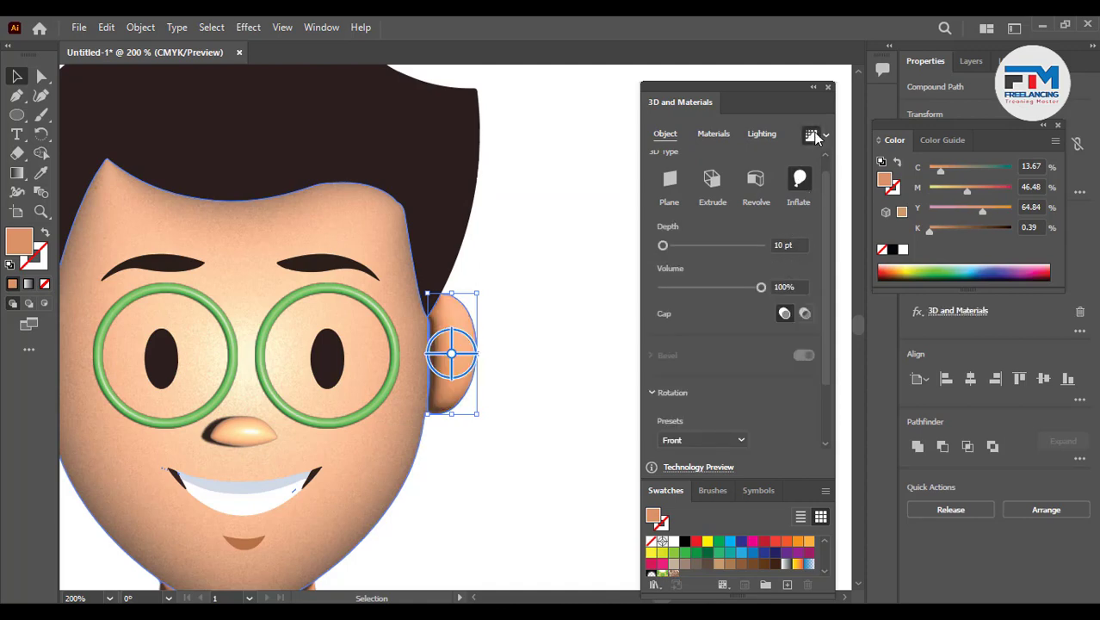
- Select the second ear on the character's other side and apply an Inflate 3D effect to it
left_click(533, 384)
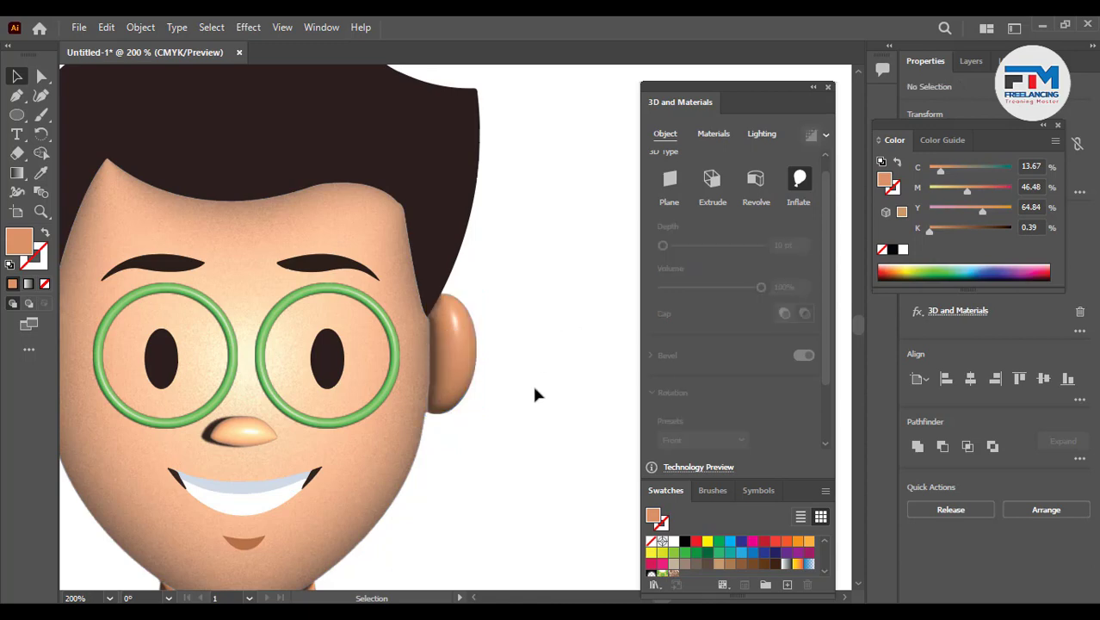
scroll(535, 387, "down", 3)
scroll(340, 393, "up", 2)
scroll(341, 395, "up", 1)
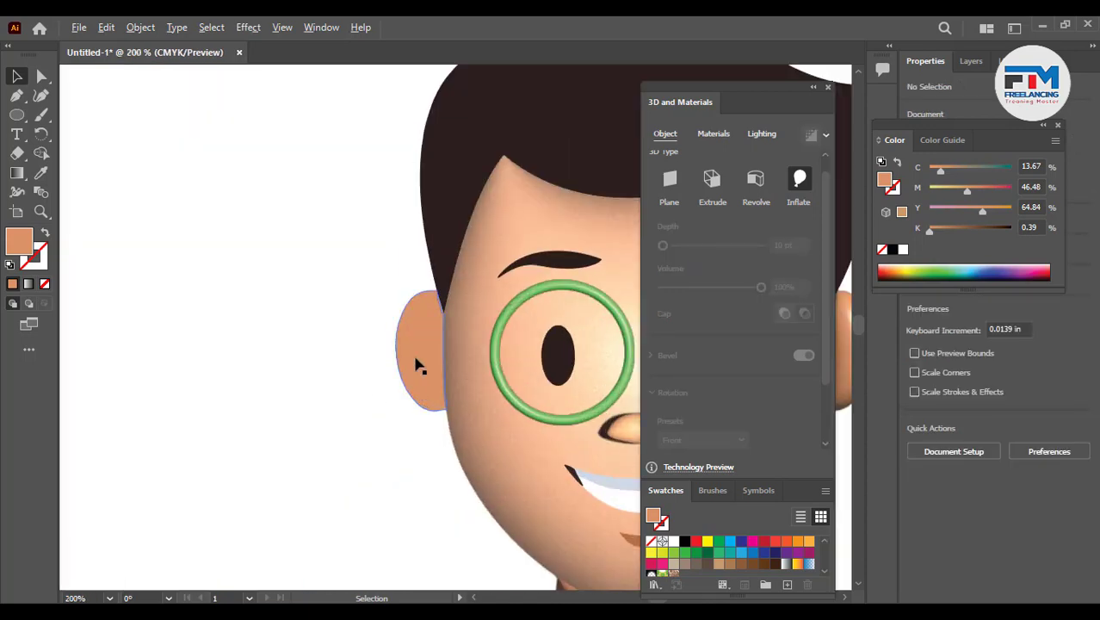
left_click(416, 360)
left_click(797, 183)
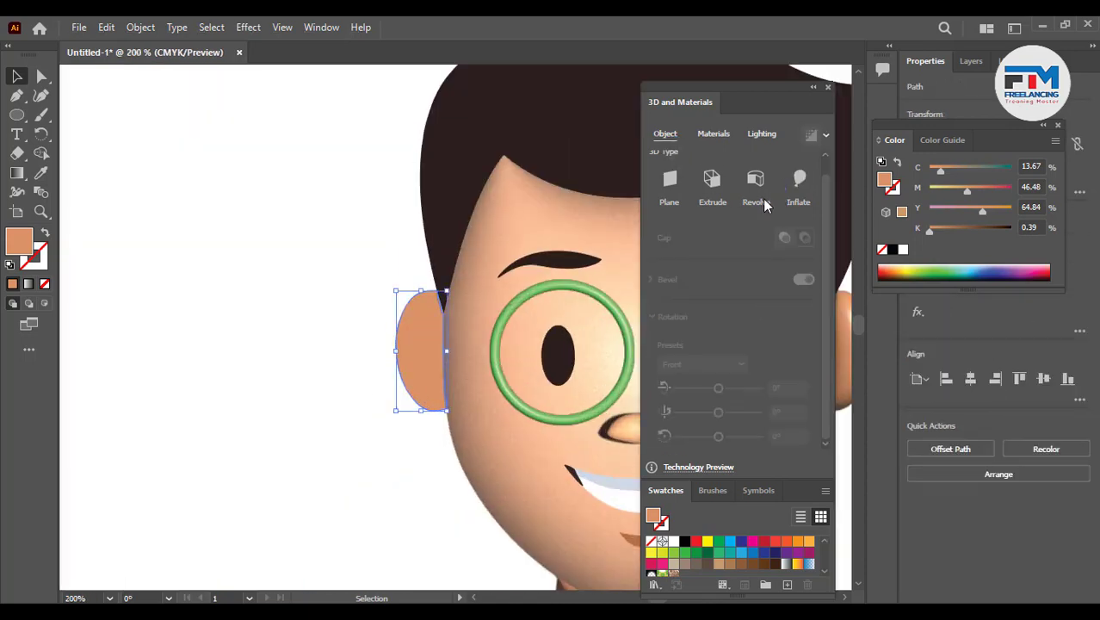
left_click(798, 181)
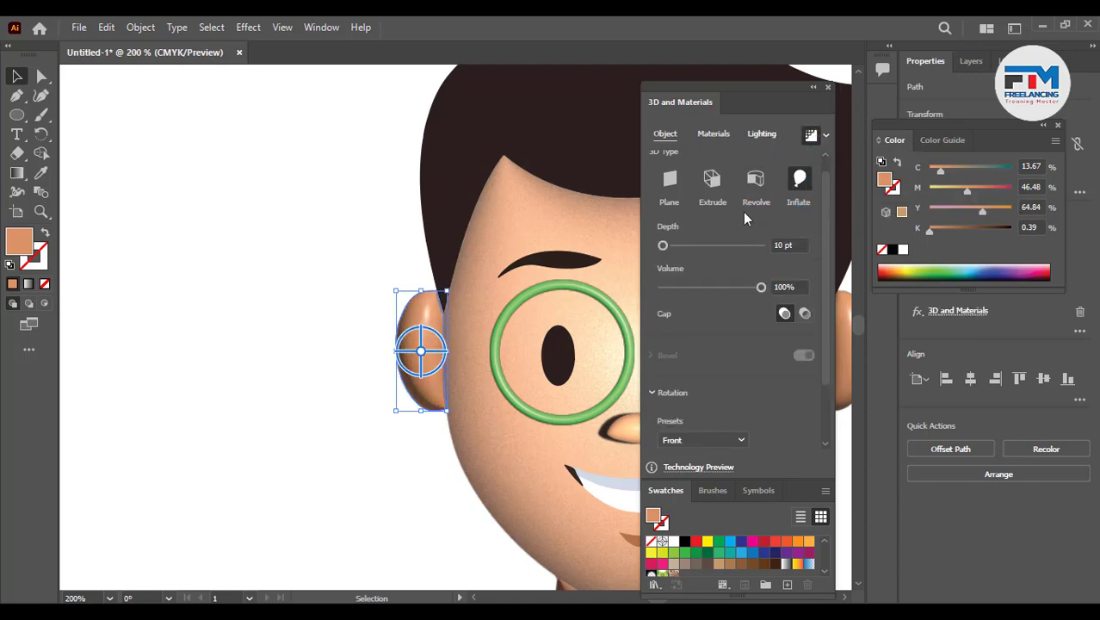
- Set the ear's light softness to 100% in the lighting settings
left_click(761, 133)
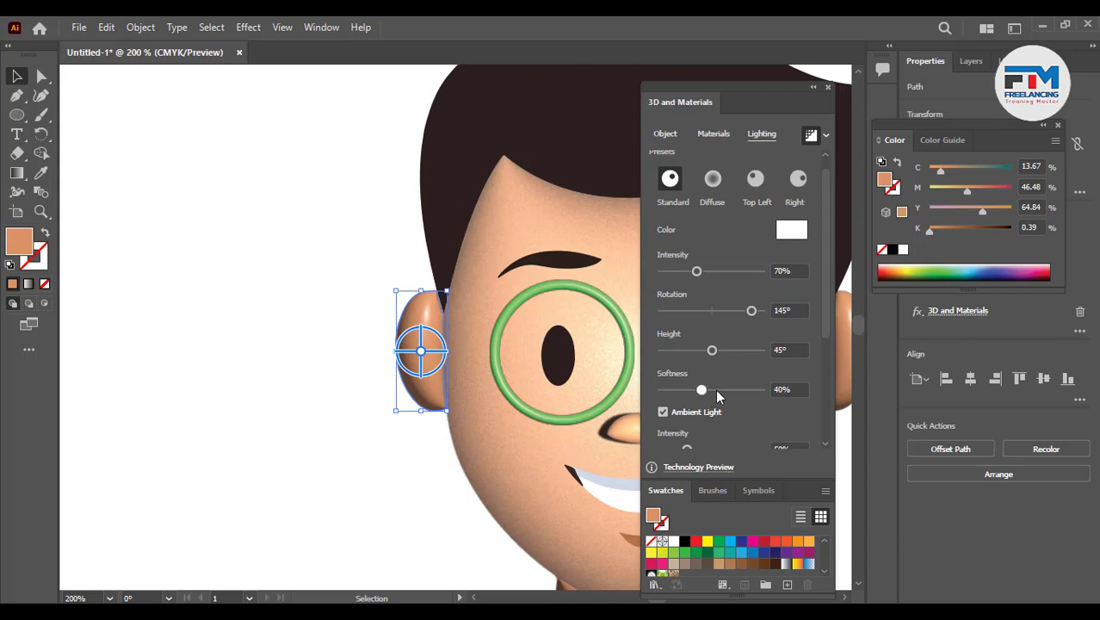
left_click_drag(717, 394, 766, 392)
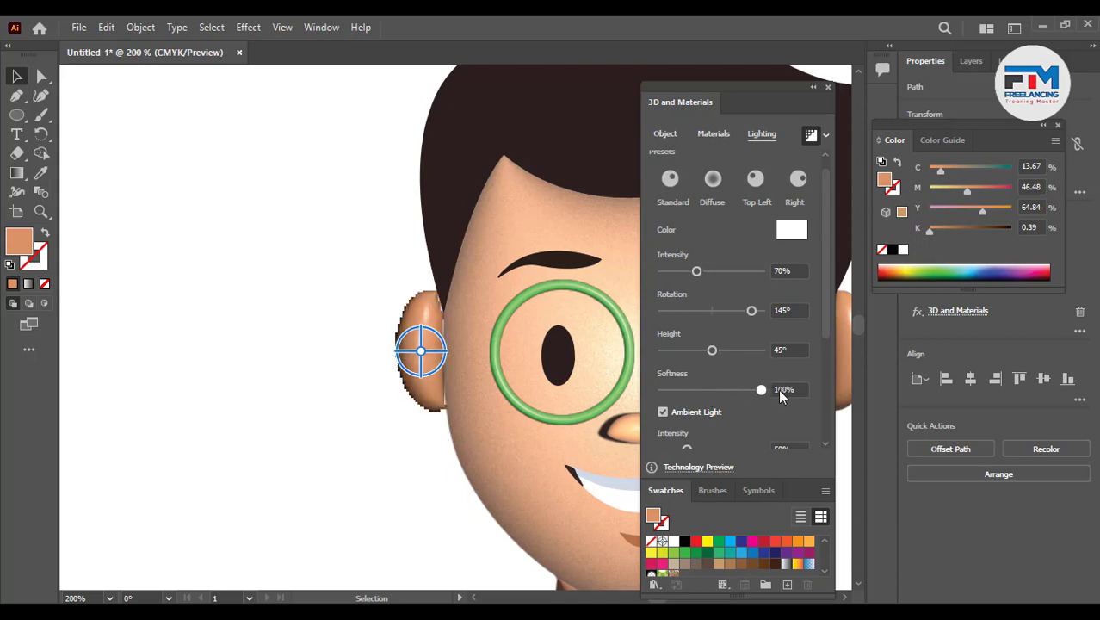
left_click(370, 409)
- Select the hair shape and apply an Inflate 3D effect to it with a rendered preview
key("ctrl+0")
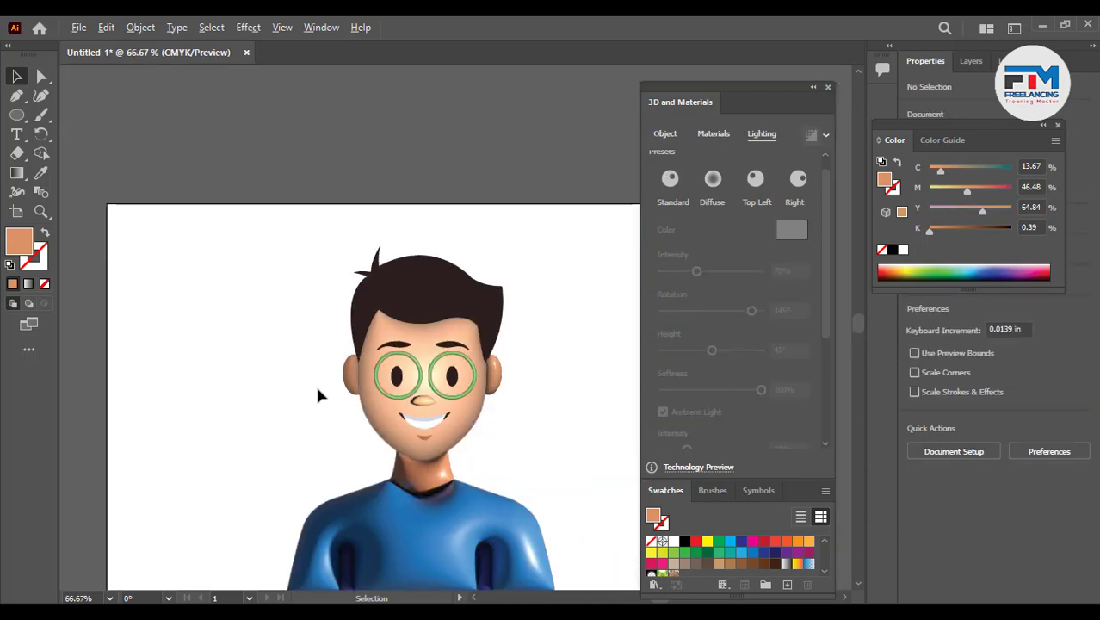
key("ctrl+1")
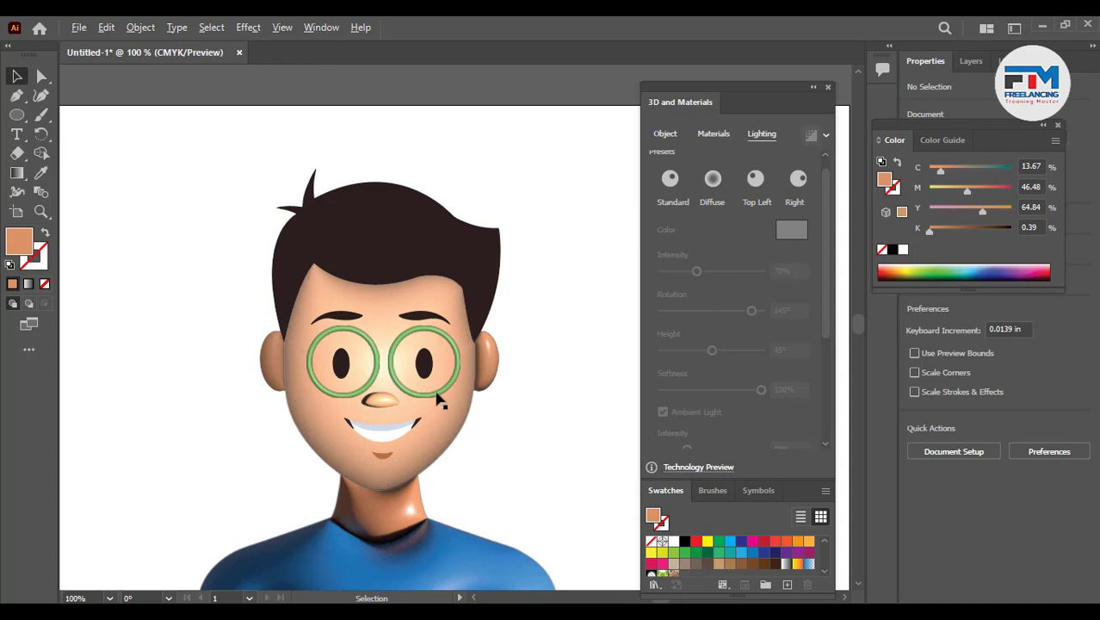
left_click(405, 249)
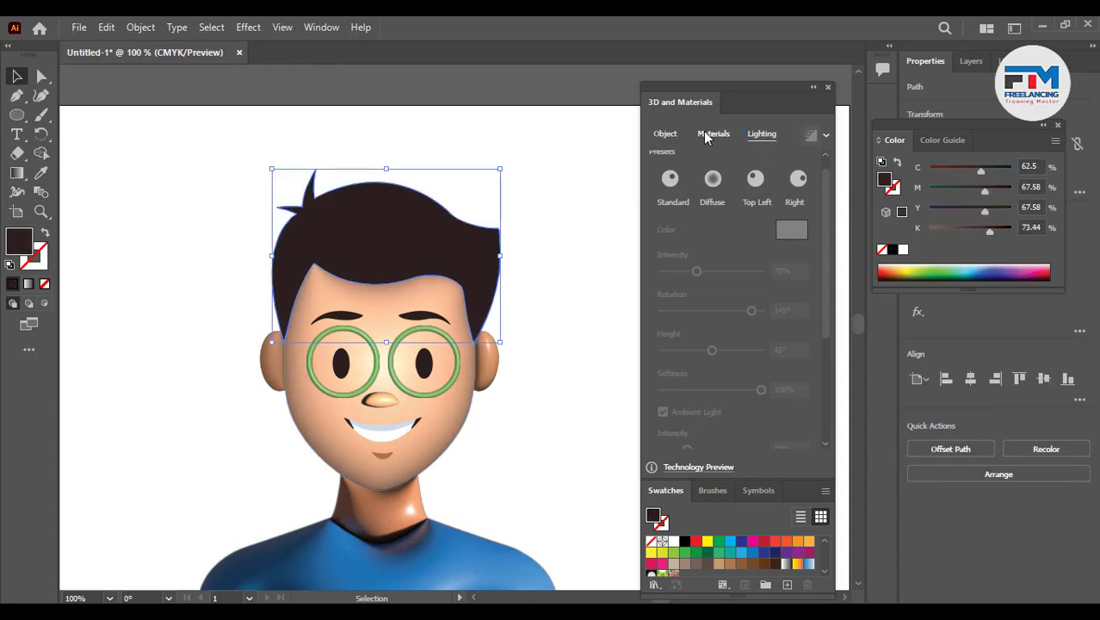
left_click(666, 133)
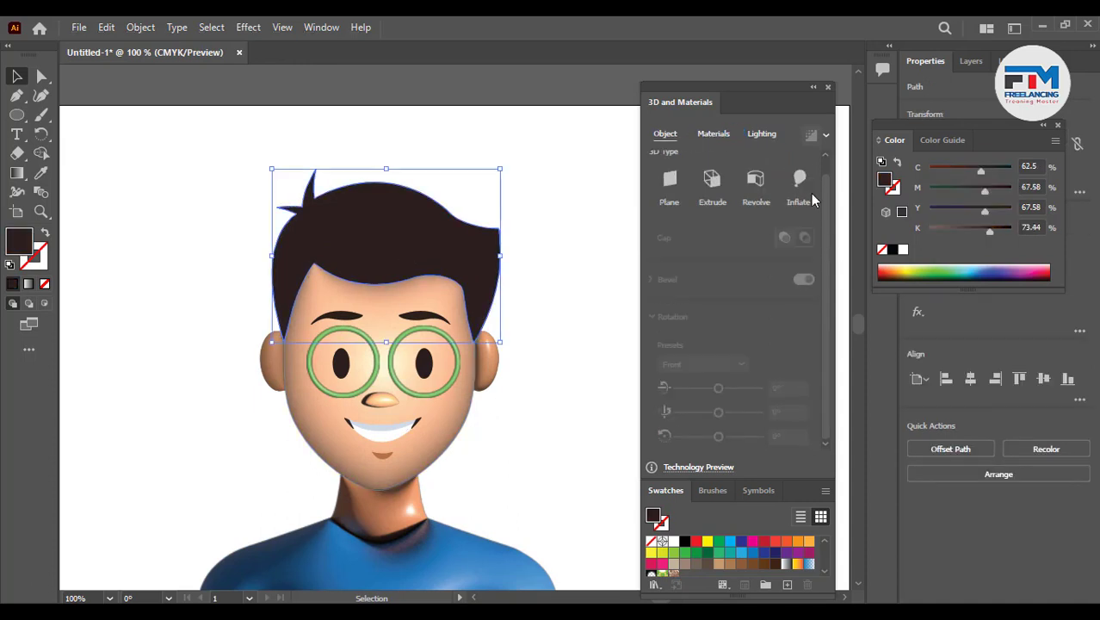
left_click(813, 136)
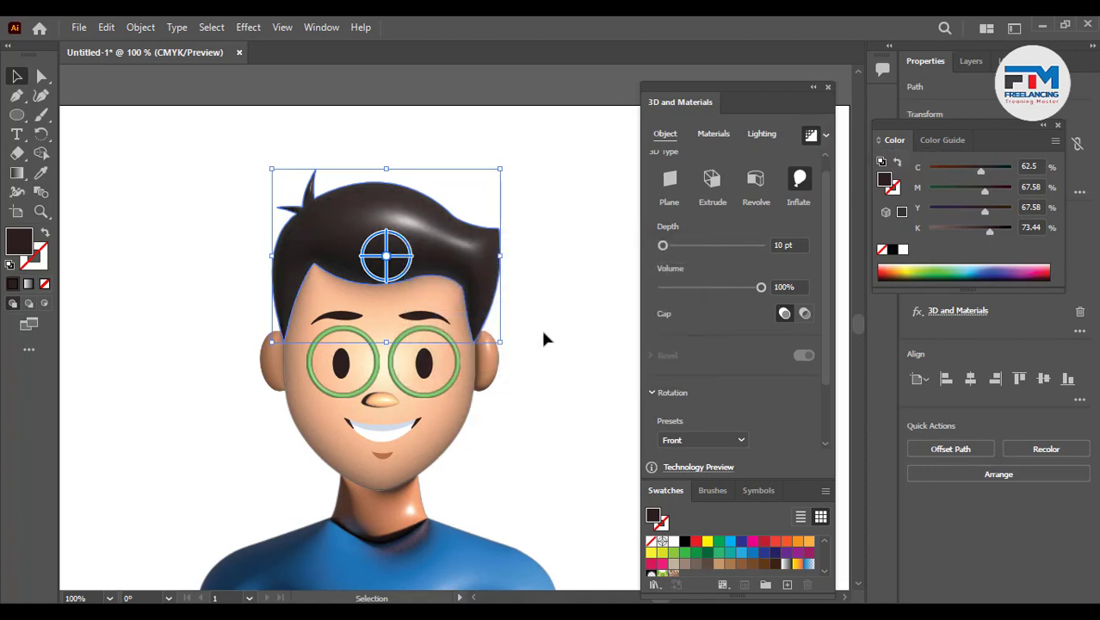
- Inspect the inflated hair and the whole character at different zoom levels
left_click(540, 326)
scroll(594, 317, "down", 1)
scroll(597, 312, "down", 3)
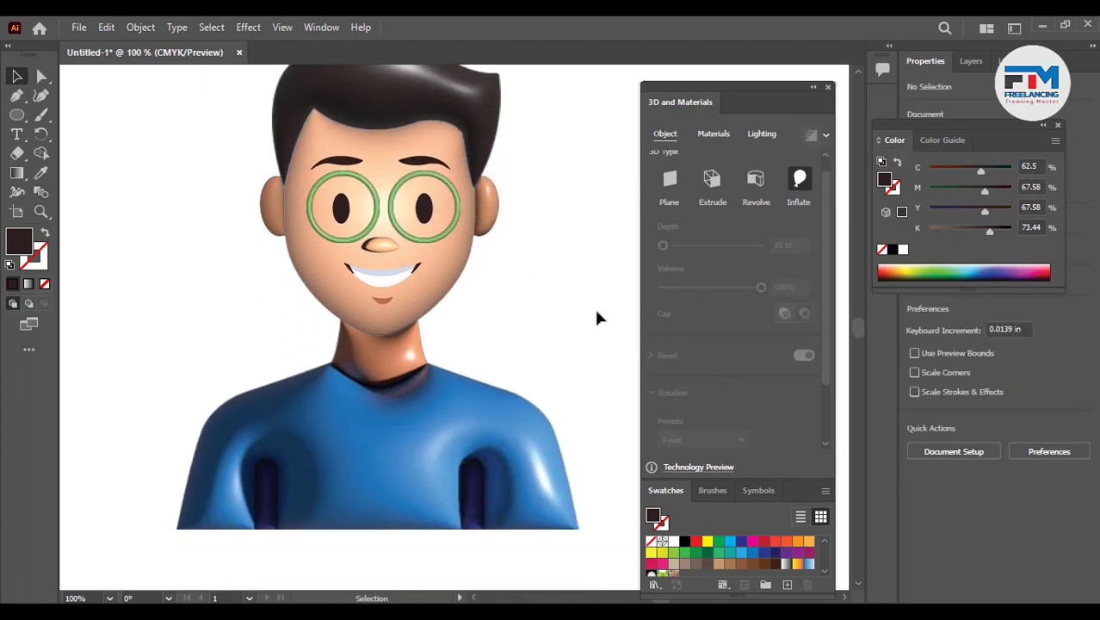
scroll(559, 340, "down", 3)
scroll(270, 364, "up", 3)
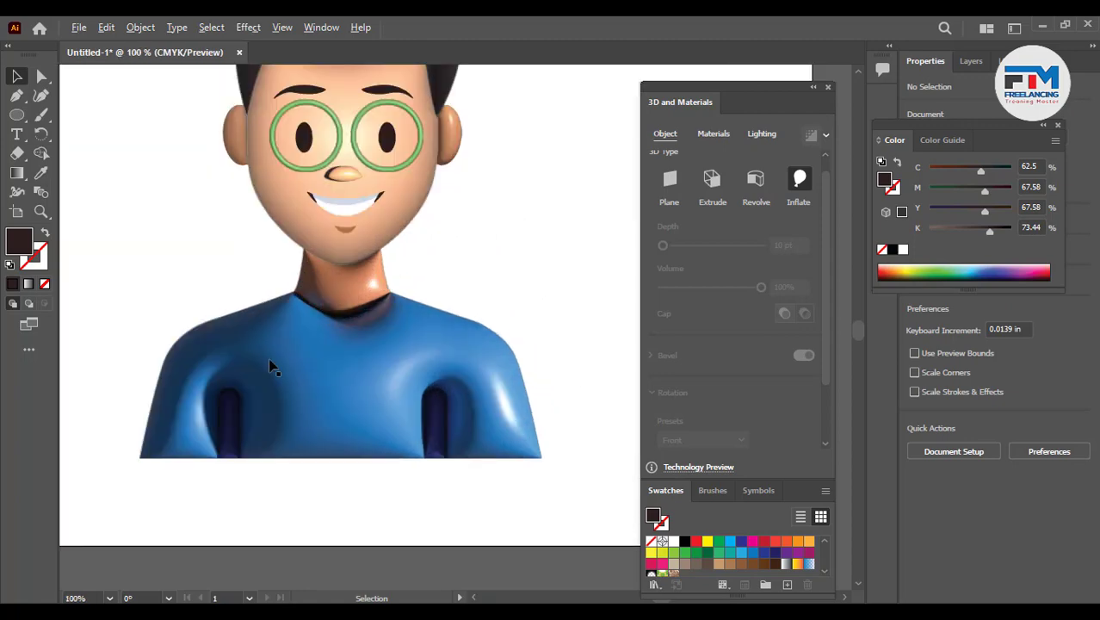
scroll(381, 356, "down", 2)
scroll(351, 277, "up", 6)
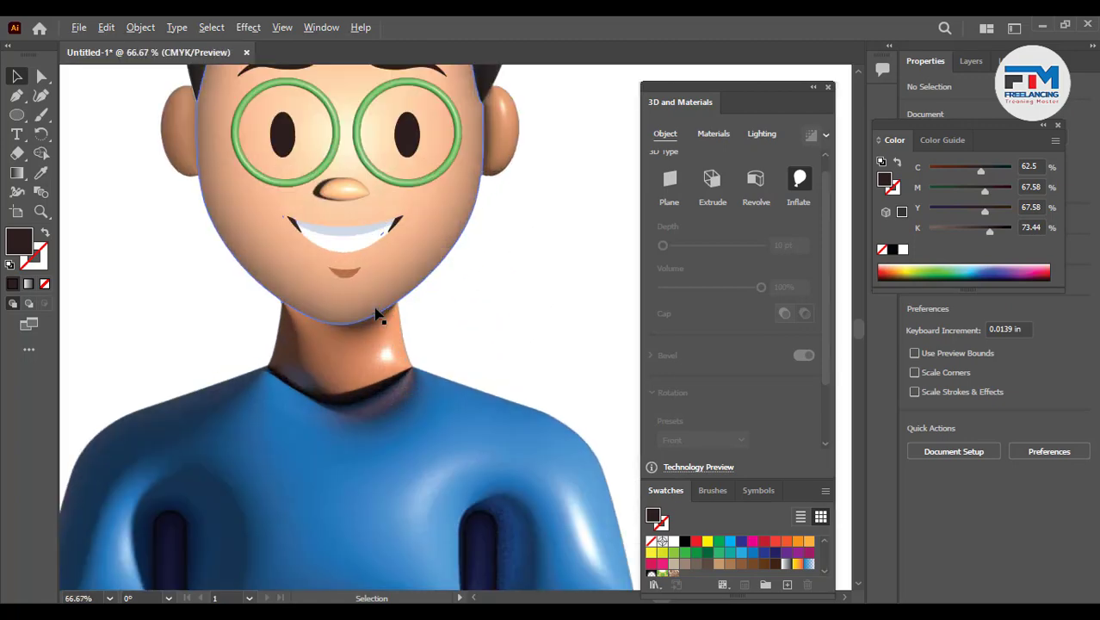
left_click(327, 260)
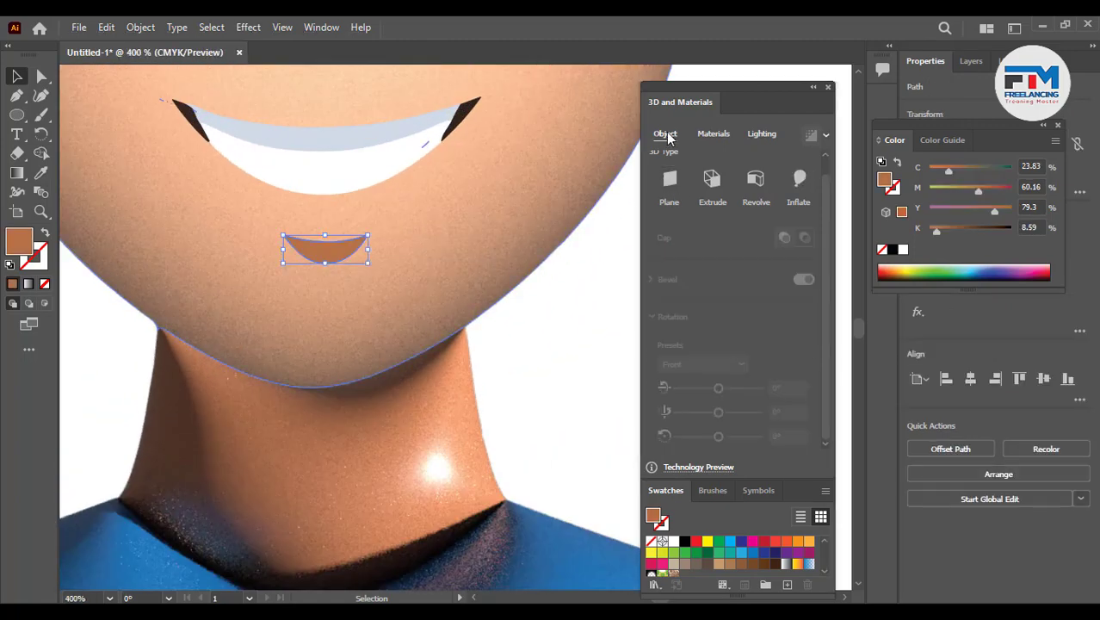
scroll(417, 405, "down", 6)
scroll(417, 405, "down", 2)
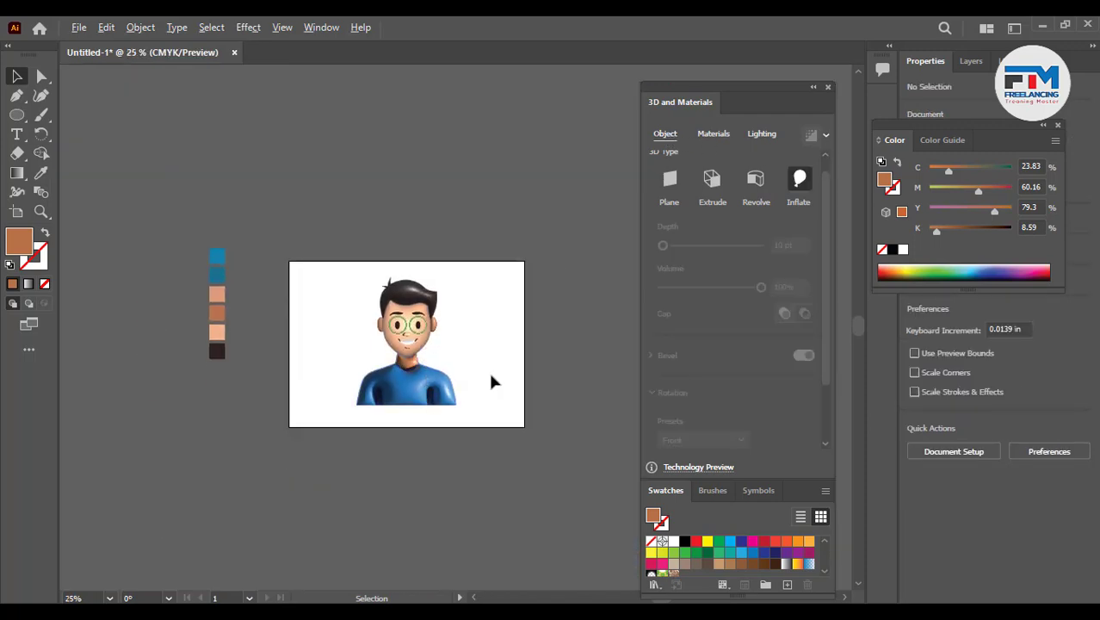
- Select the entire character with a marquee around the artwork
scroll(491, 381, "up", 2)
scroll(491, 381, "down", 1)
left_click_drag(288, 224, 530, 462)
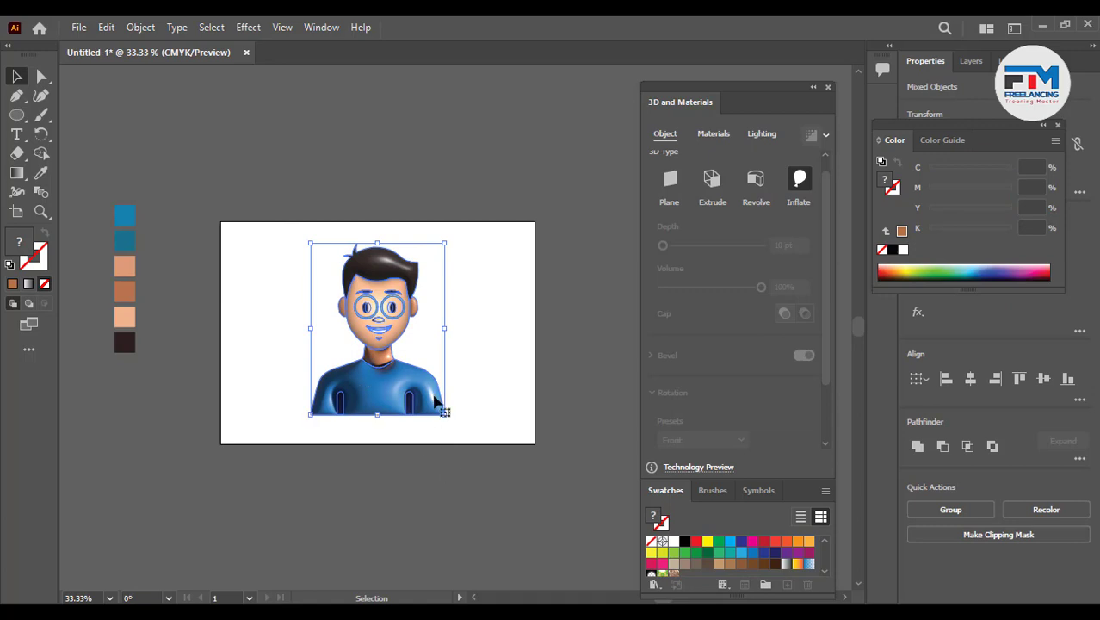